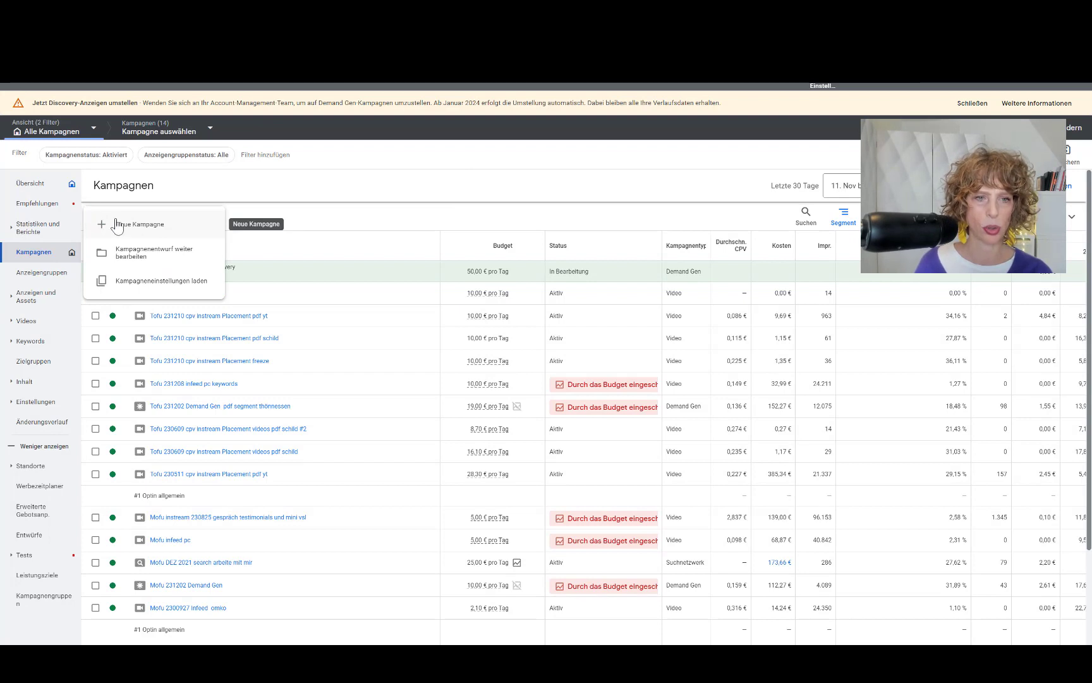
Step: Start a new campaign without a goal recommendation, choosing Demand Gen as the campaign type
{"action": "left_click", "coordinate": [133, 232]}
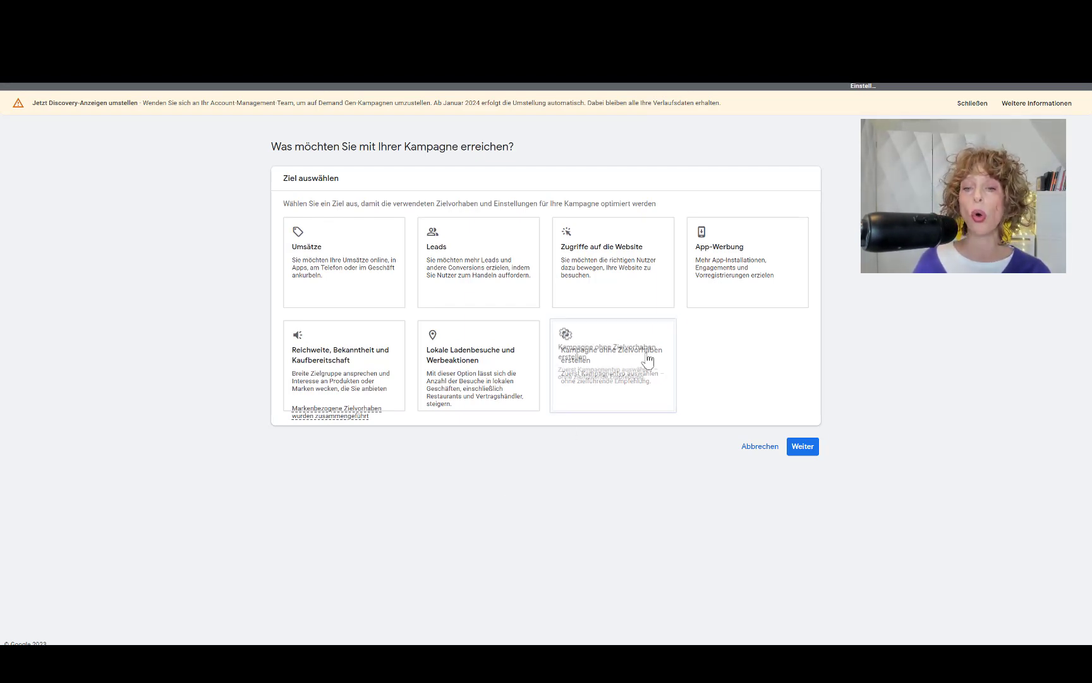
{"action": "left_click", "coordinate": [639, 392]}
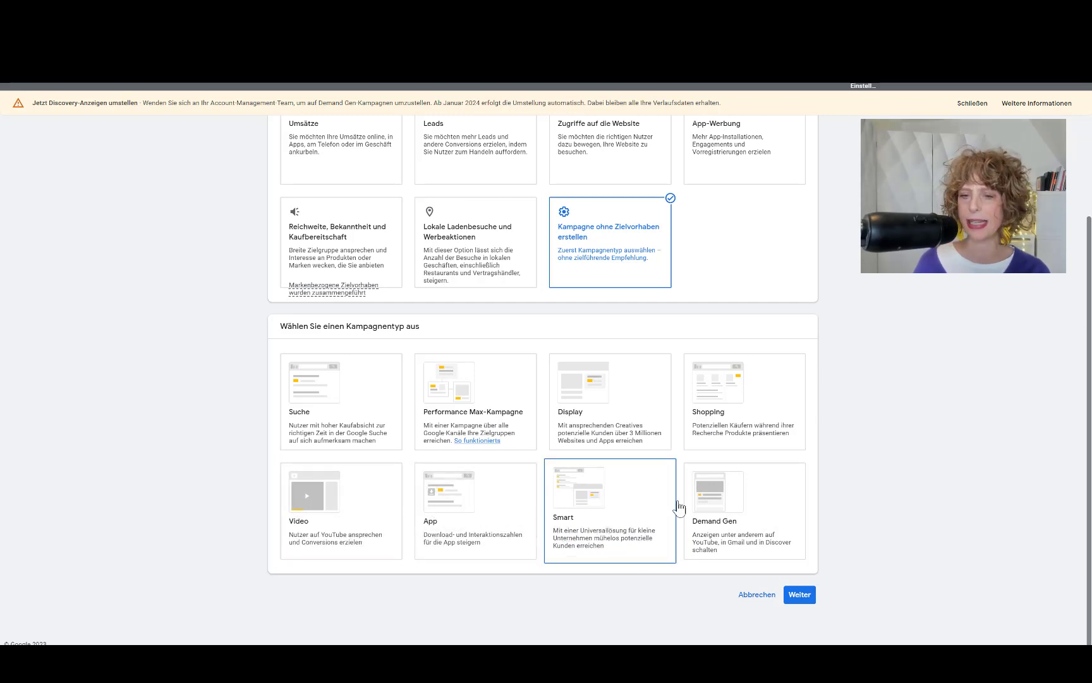
{"action": "left_click", "coordinate": [722, 506]}
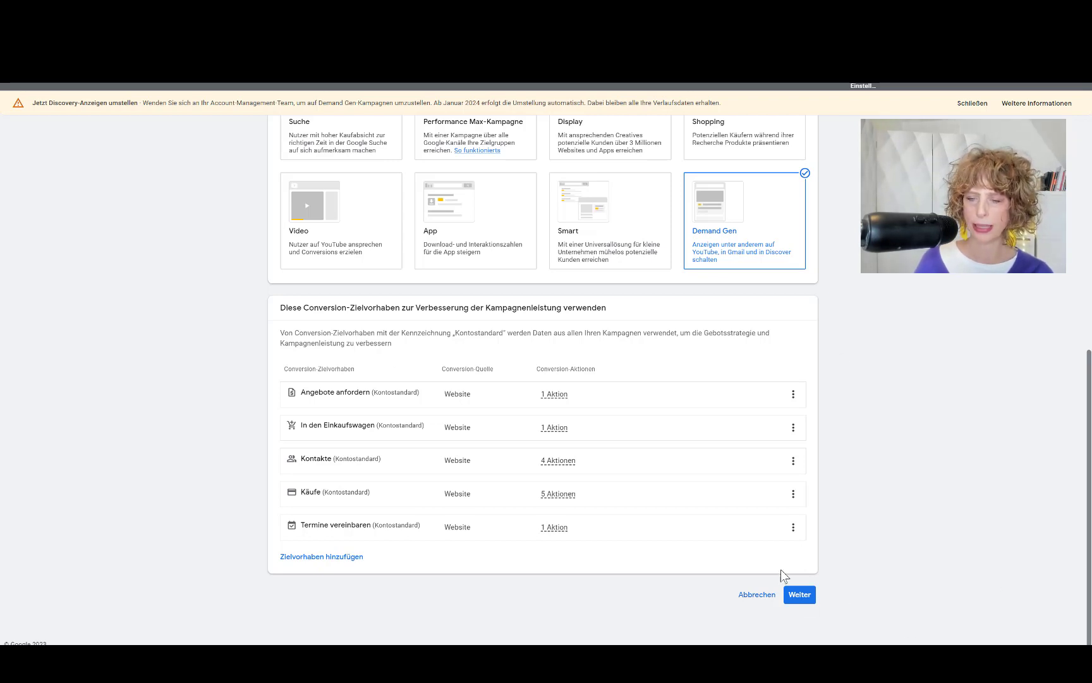
{"action": "left_click", "coordinate": [799, 597]}
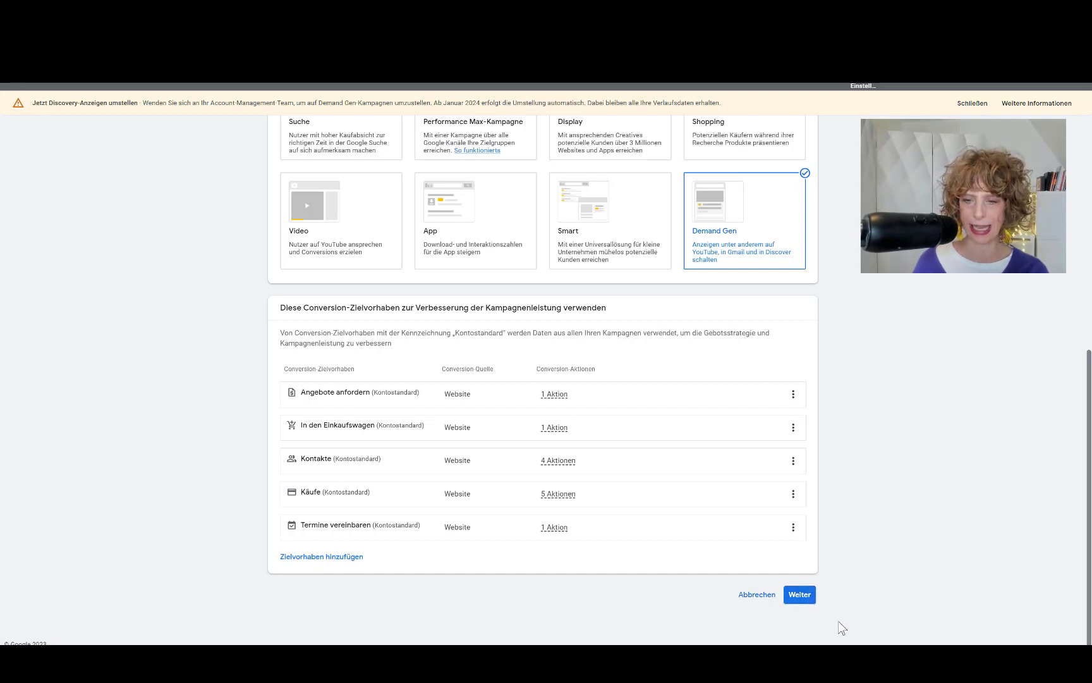
{"action": "left_click", "coordinate": [808, 599]}
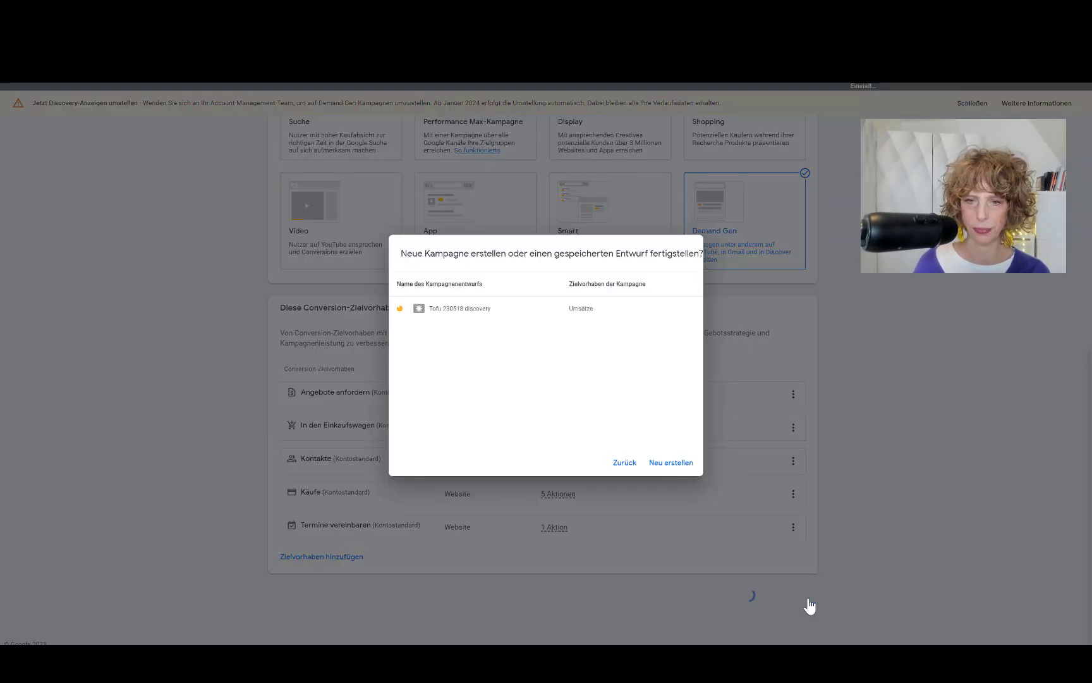
Step: Create a new campaign instead of the saved draft, keep Conversions, and pick Kontakte as the conversion goal
{"action": "left_click", "coordinate": [668, 465]}
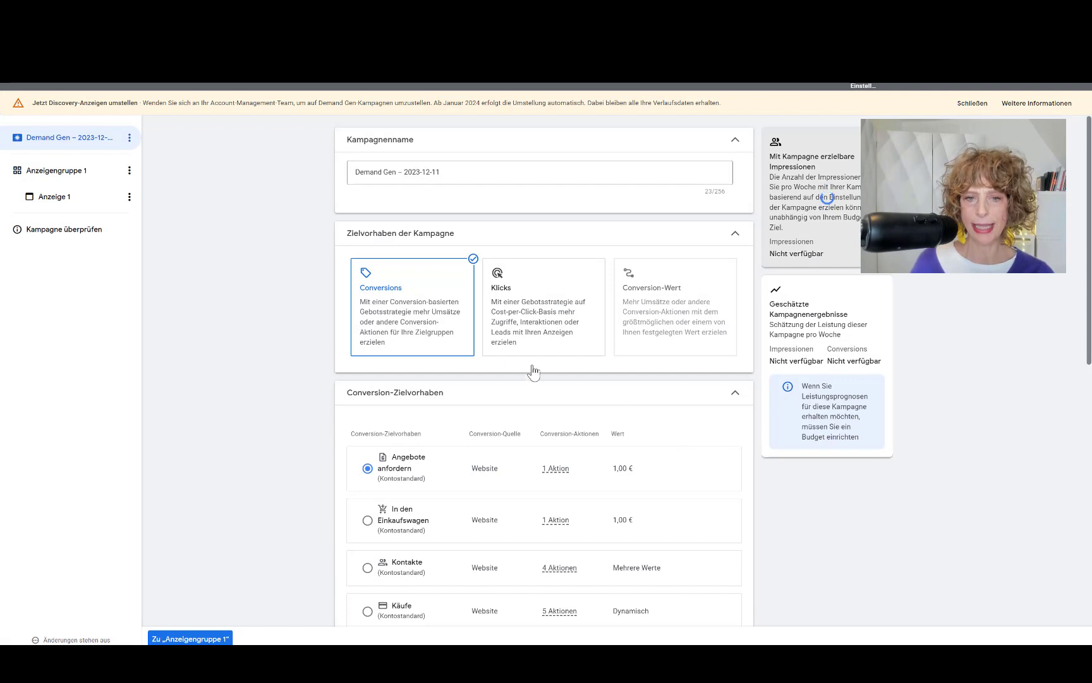
{"action": "left_click", "coordinate": [411, 320]}
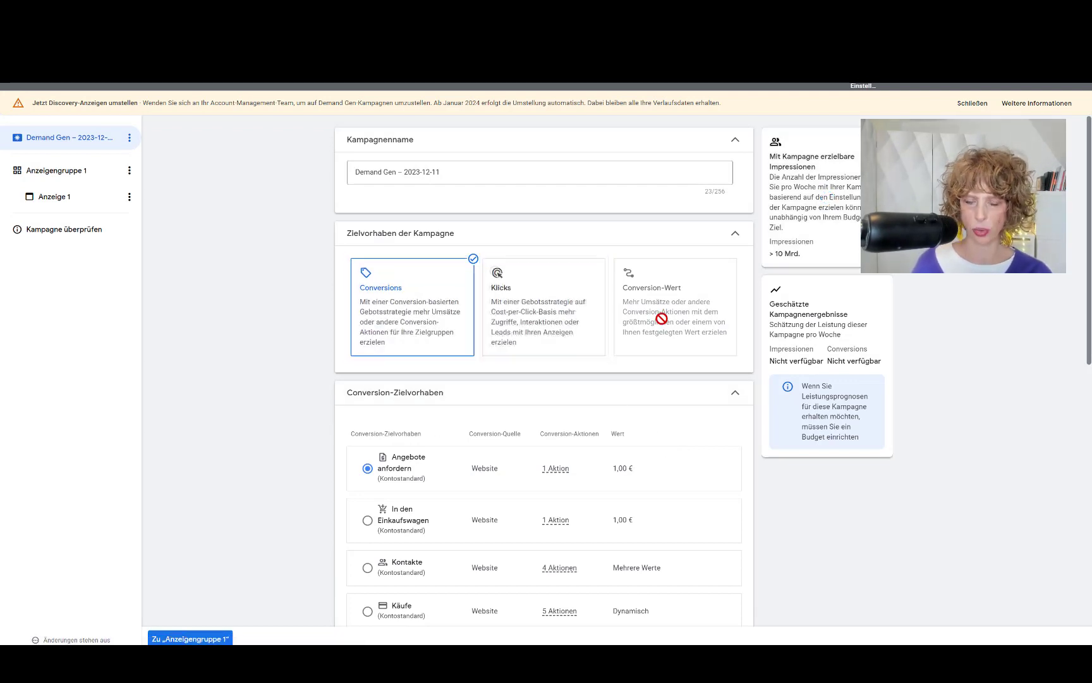
{"action": "scroll", "coordinate": [618, 410], "scroll_direction": "down", "scroll_amount": 1}
{"action": "scroll", "coordinate": [619, 405], "scroll_direction": "down", "scroll_amount": 2}
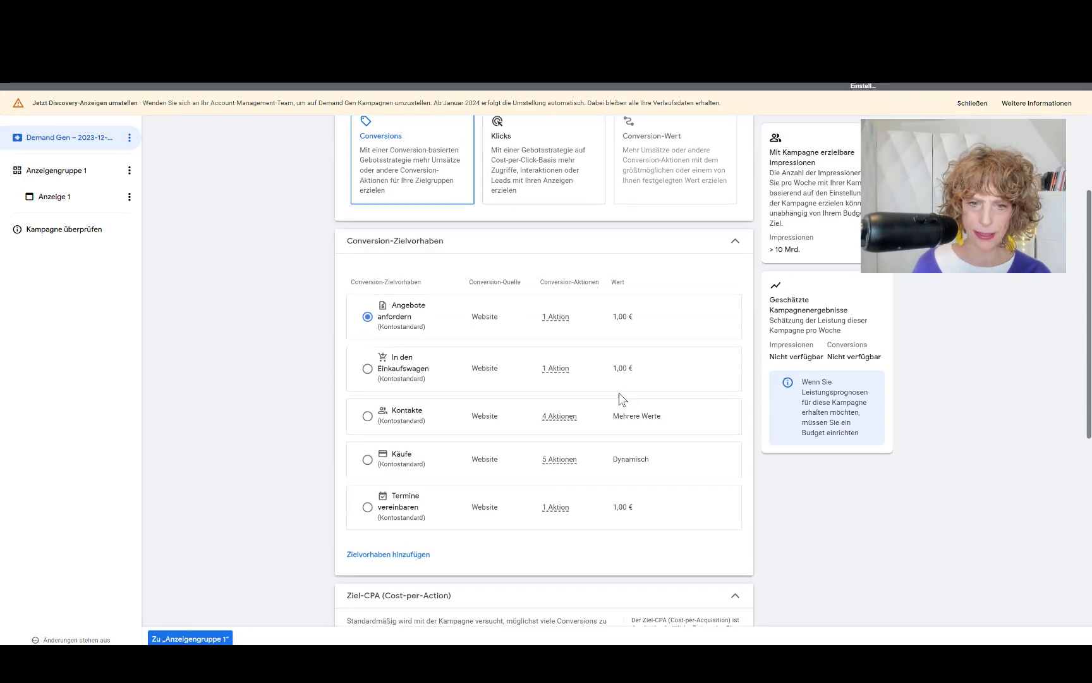
{"action": "left_click", "coordinate": [367, 416]}
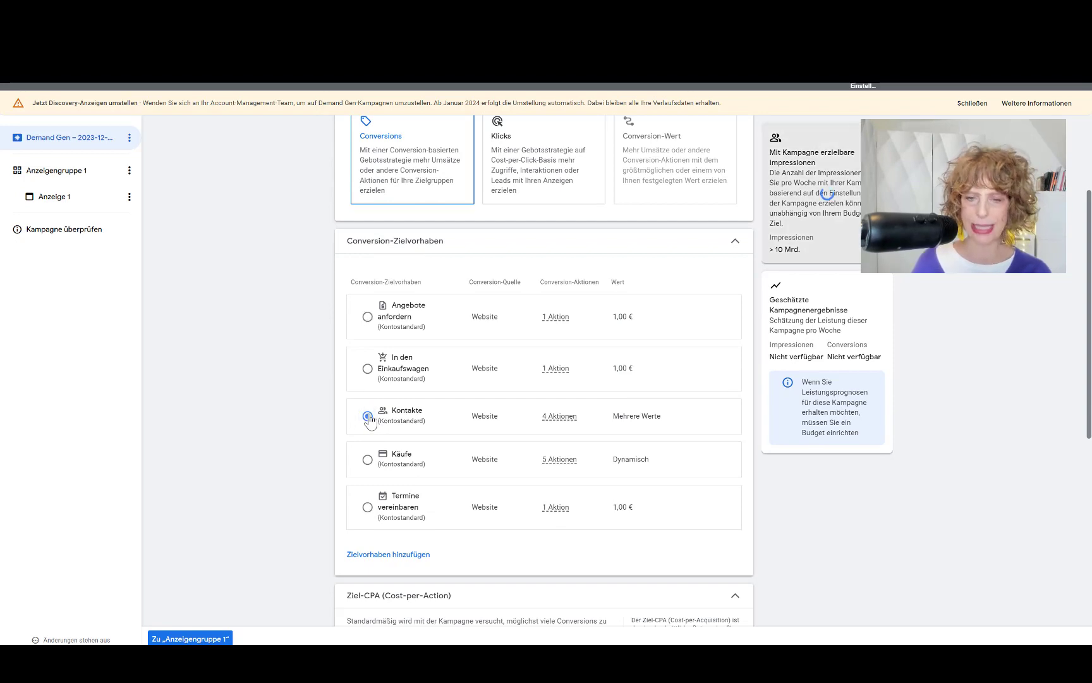
{"action": "scroll", "coordinate": [372, 415], "scroll_direction": "down", "scroll_amount": 3}
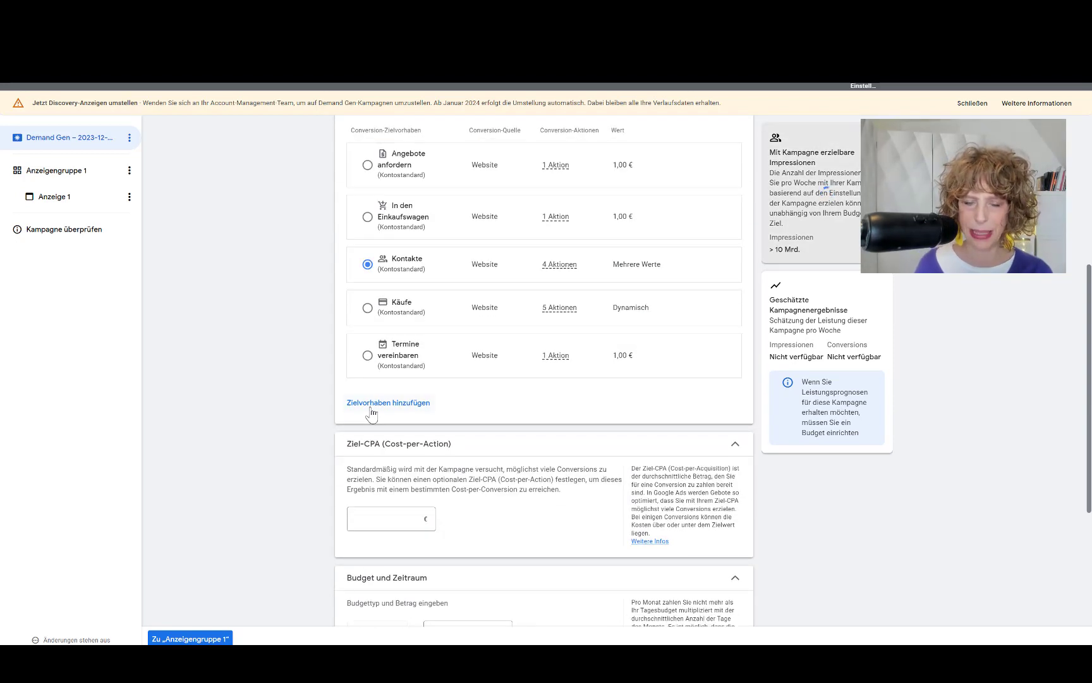
{"action": "scroll", "coordinate": [316, 404], "scroll_direction": "down", "scroll_amount": 1}
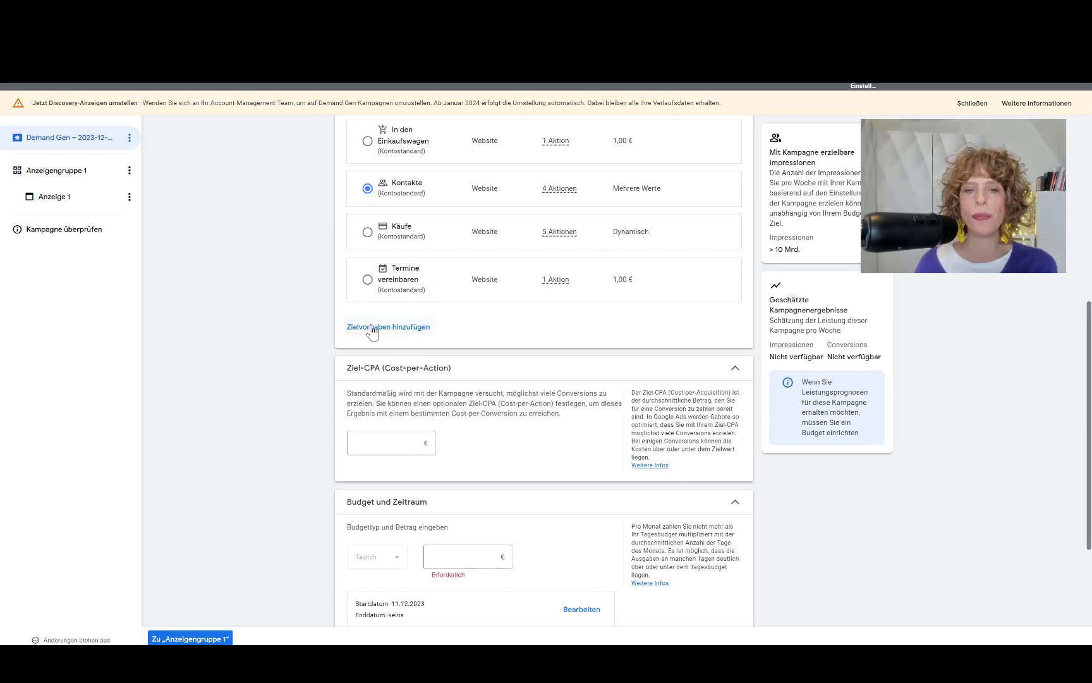
{"action": "scroll", "coordinate": [437, 353], "scroll_direction": "up", "scroll_amount": 3}
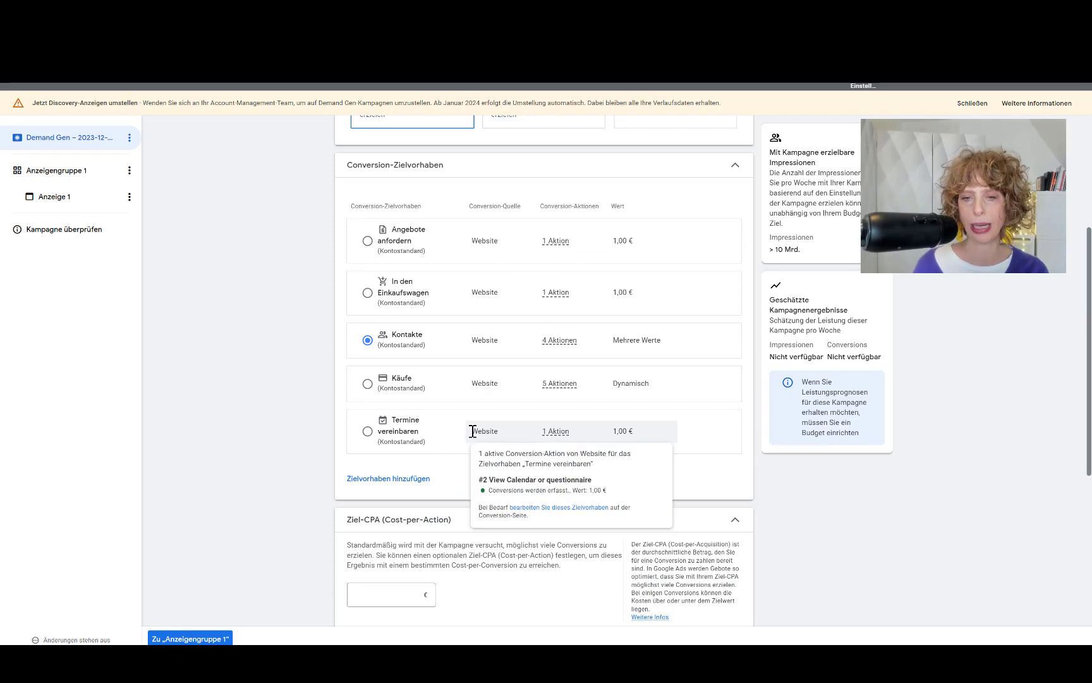
{"action": "scroll", "coordinate": [303, 303], "scroll_direction": "down", "scroll_amount": 5}
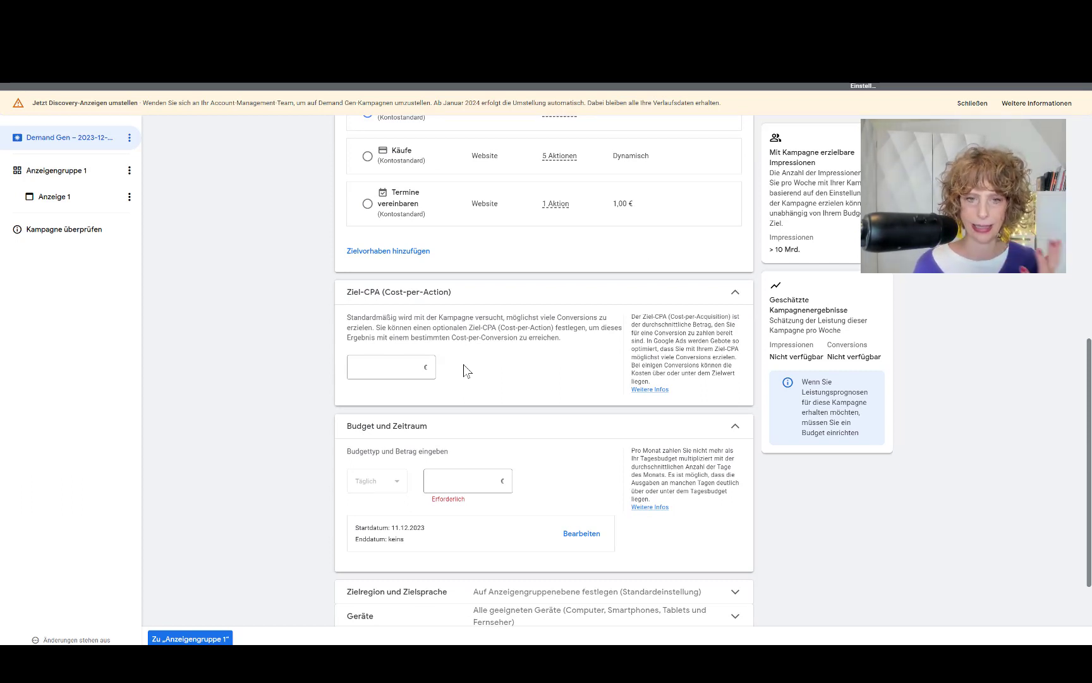
Step: Enter 35,00 as the Ziel-CPA for the campaign
{"action": "left_click", "coordinate": [393, 369]}
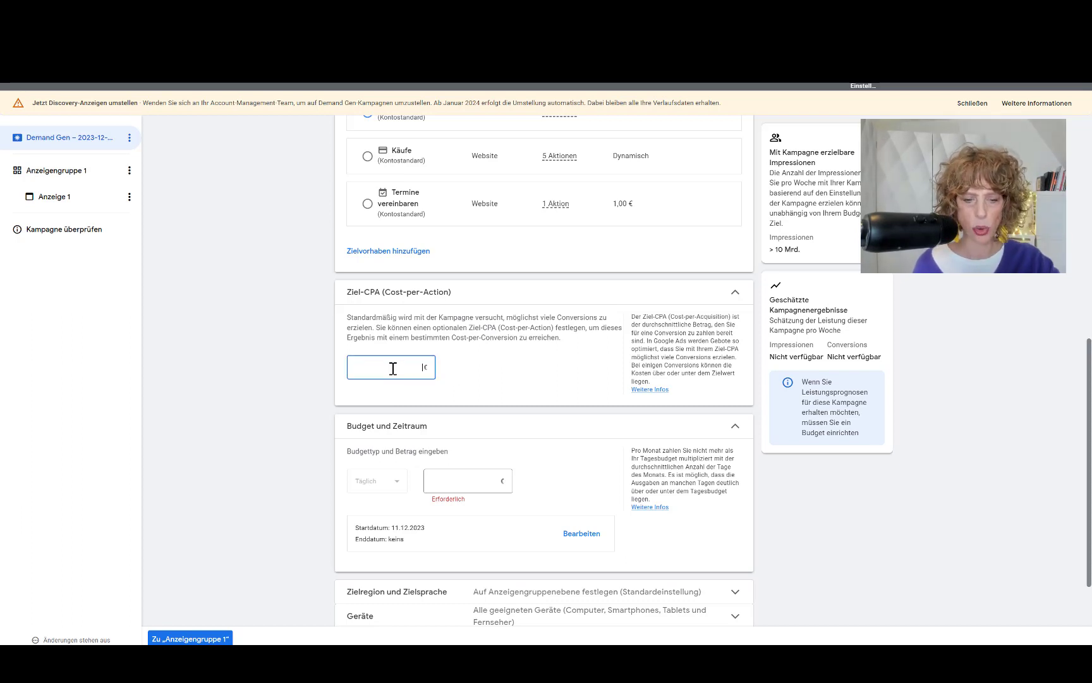
{"action": "type", "text": "35,00"}
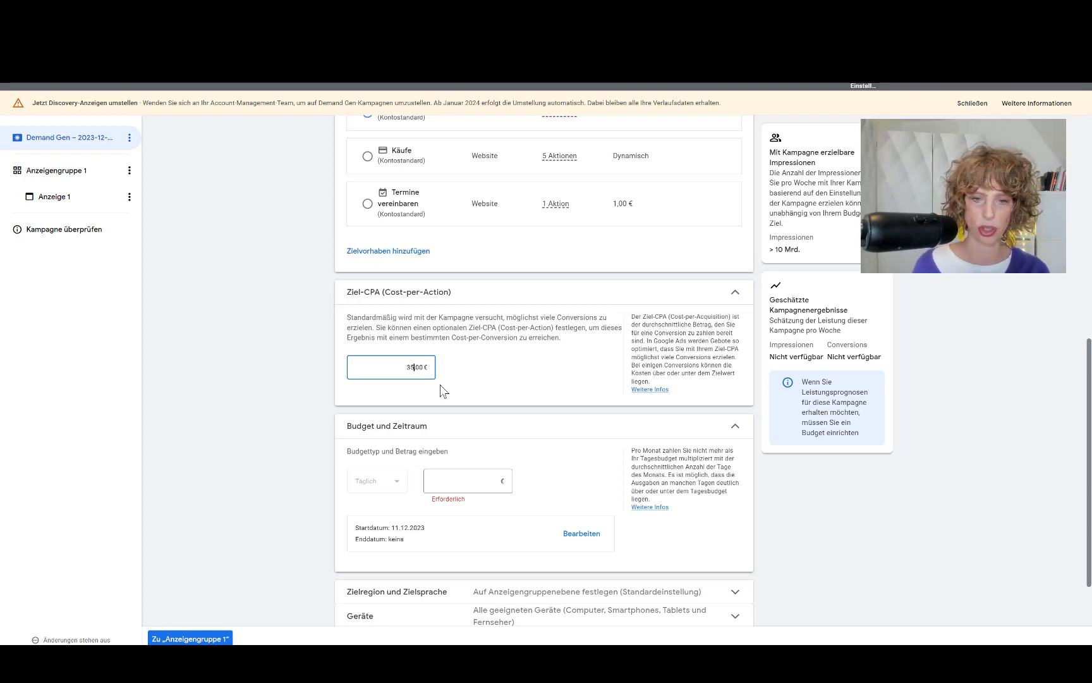
{"action": "scroll", "coordinate": [445, 364], "scroll_direction": "down", "scroll_amount": 2}
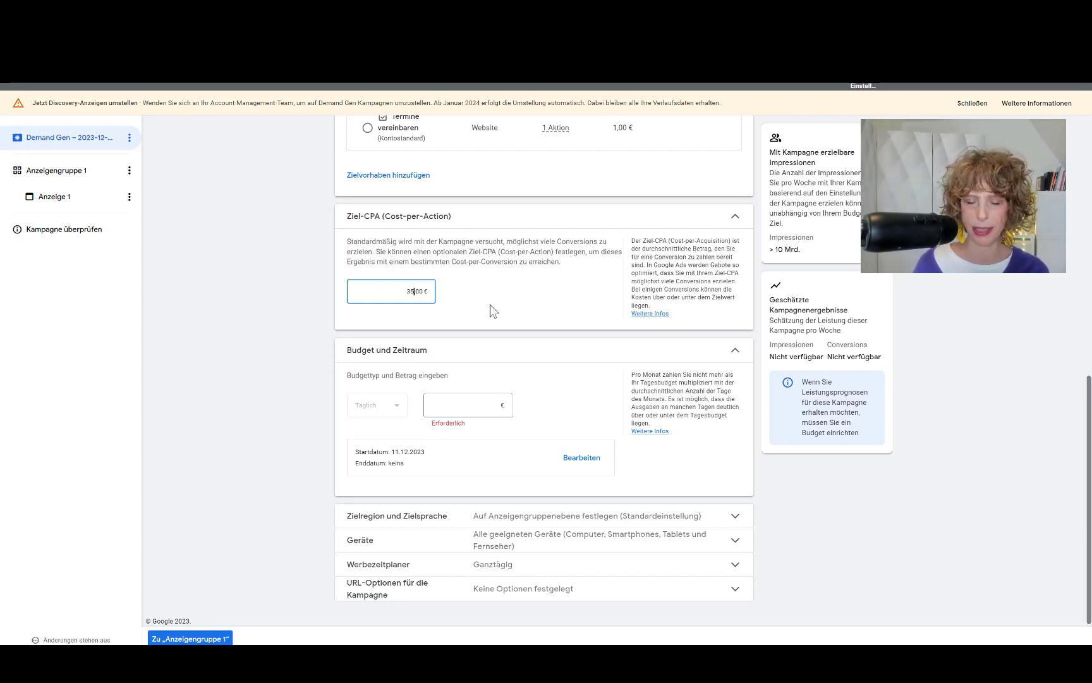
{"action": "scroll", "coordinate": [506, 320], "scroll_direction": "down", "scroll_amount": 1}
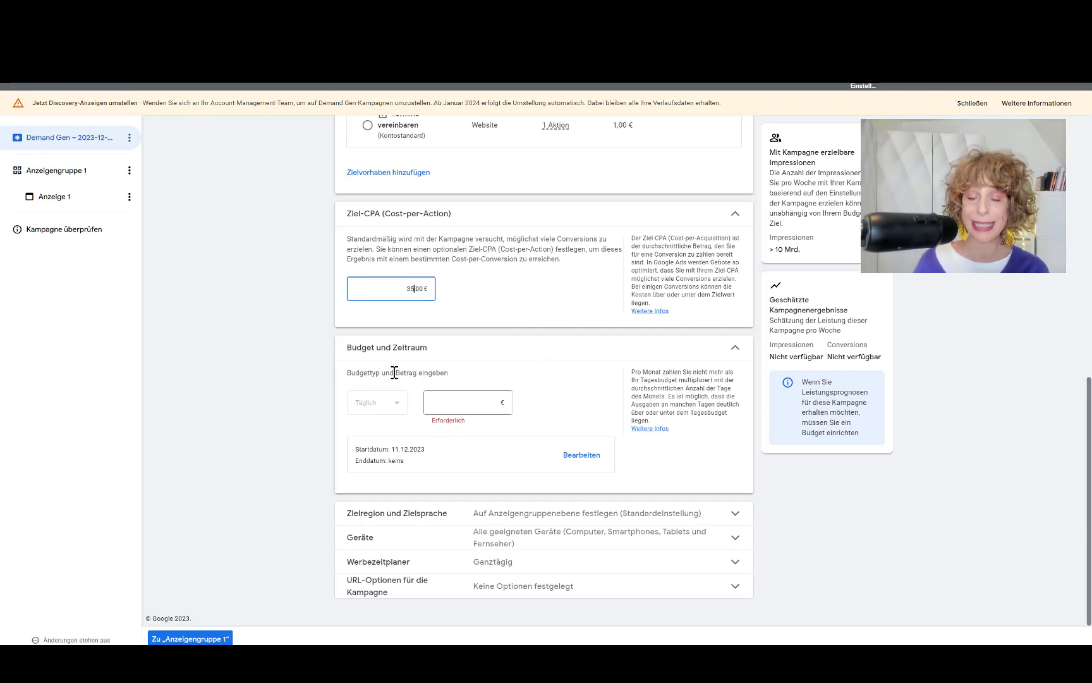
Step: Set the daily budget to 10,00 € and expand the Zielregion und Zielsprache section
{"action": "left_click", "coordinate": [455, 403]}
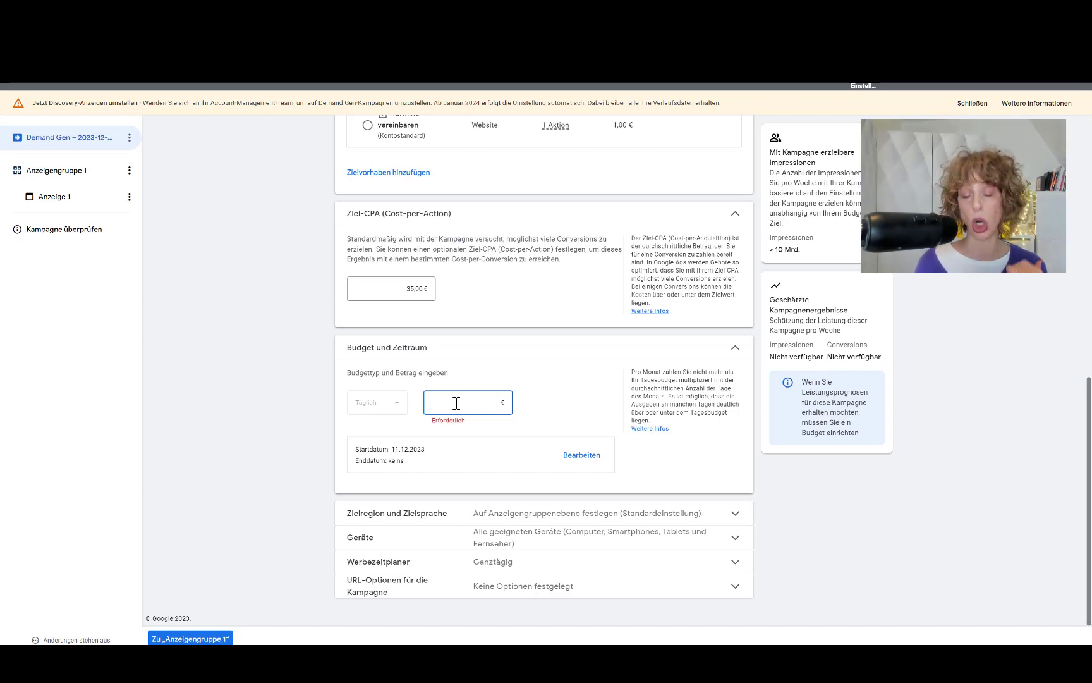
{"action": "type", "text": "10,00"}
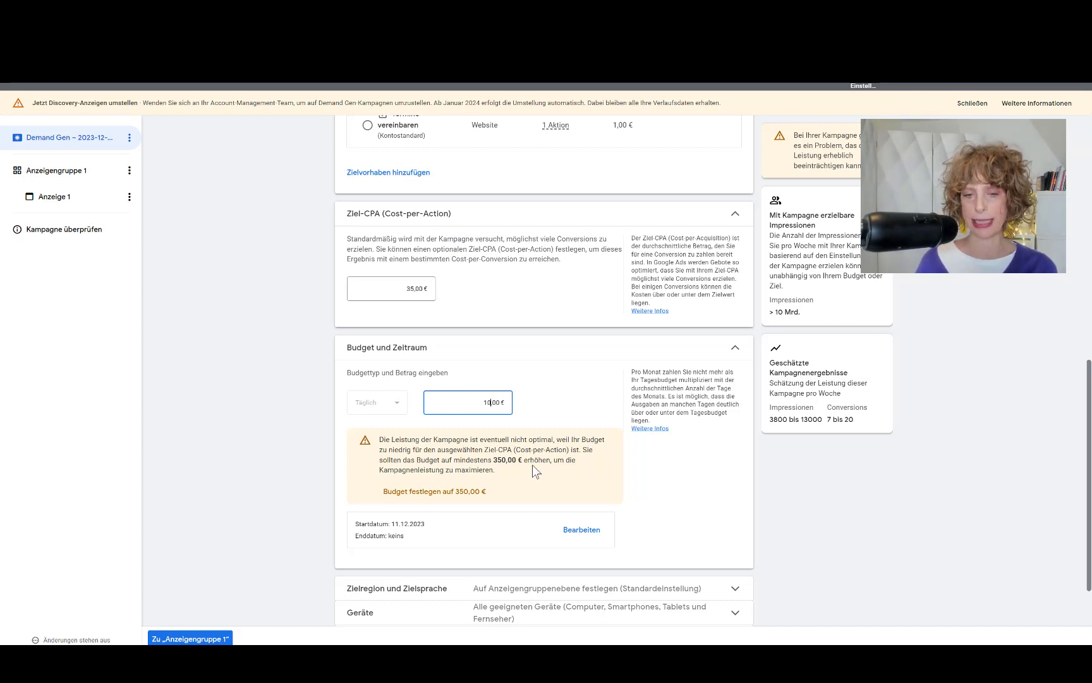
{"action": "scroll", "coordinate": [531, 457], "scroll_direction": "down", "scroll_amount": 2}
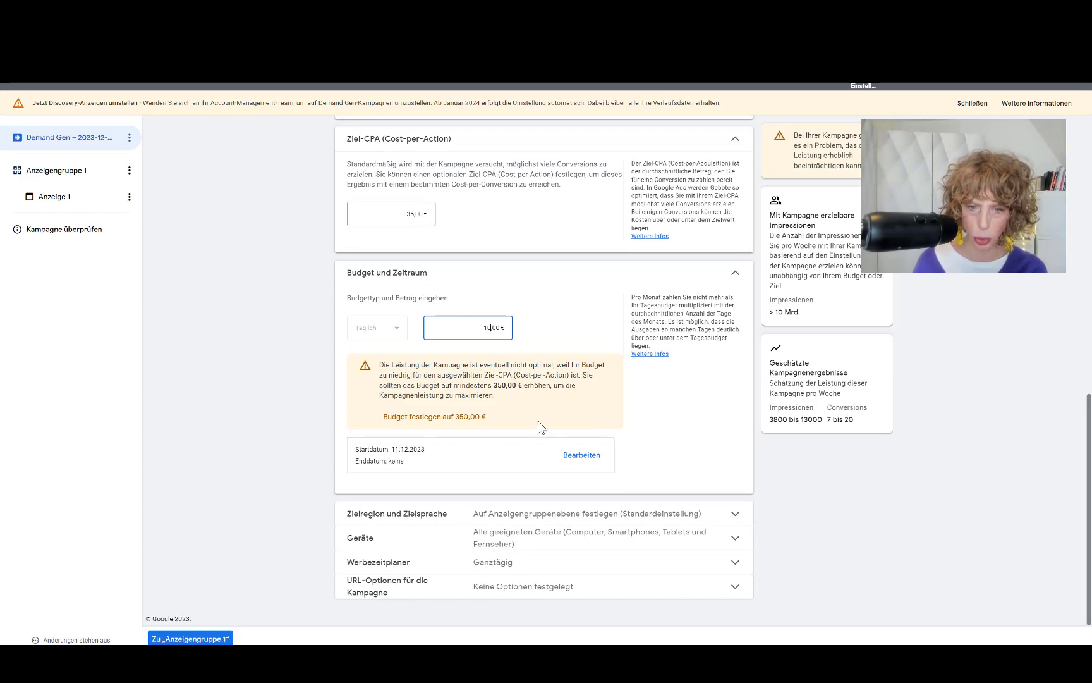
{"action": "left_click", "coordinate": [708, 515]}
{"action": "scroll", "coordinate": [626, 465], "scroll_direction": "down", "scroll_amount": 3}
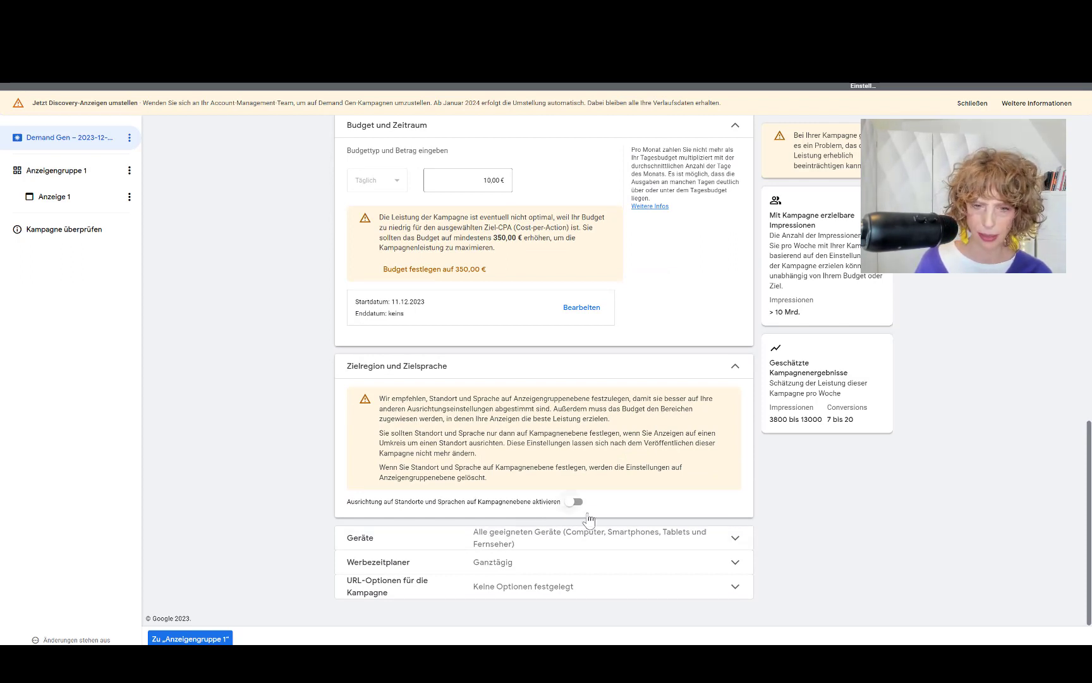
Step: Target specific campaign-level locations: Deutschland, Österreich and Schweiz
{"action": "left_click", "coordinate": [573, 502]}
{"action": "scroll", "coordinate": [605, 506], "scroll_direction": "down", "scroll_amount": 3}
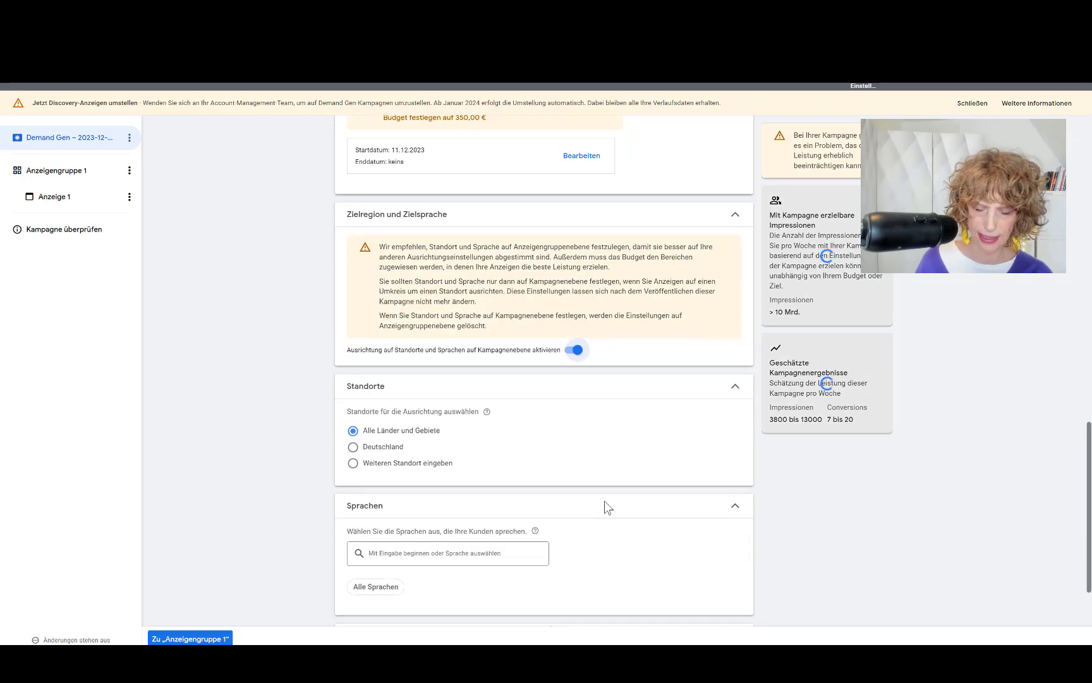
{"action": "scroll", "coordinate": [605, 501], "scroll_direction": "down", "scroll_amount": 2}
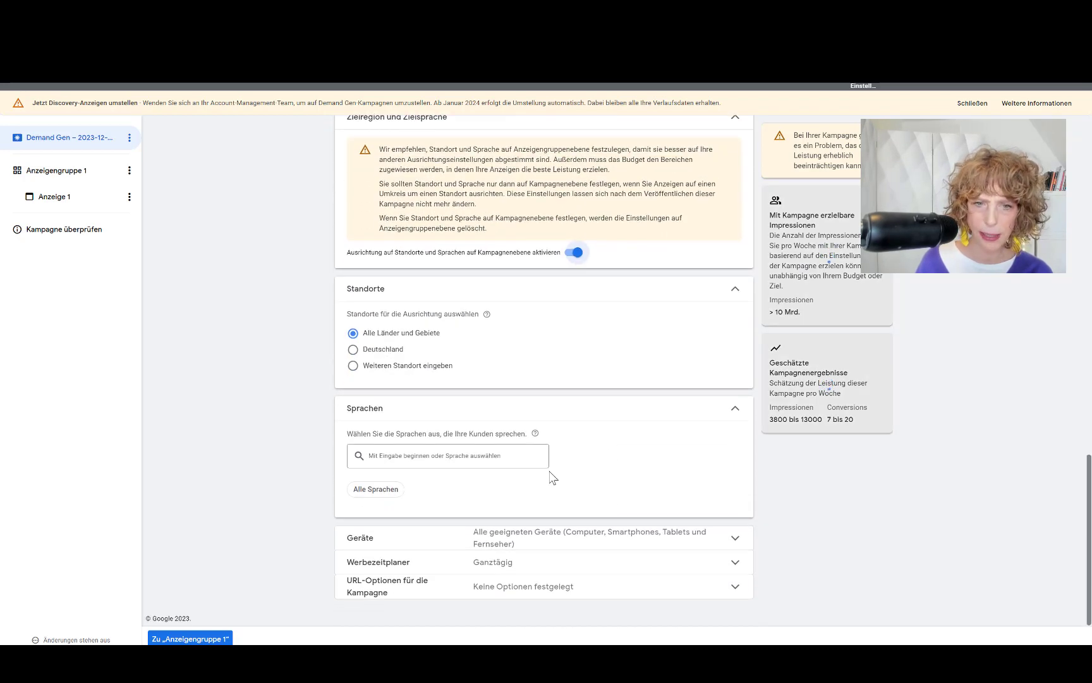
{"action": "left_click", "coordinate": [353, 367]}
{"action": "left_click", "coordinate": [414, 399]}
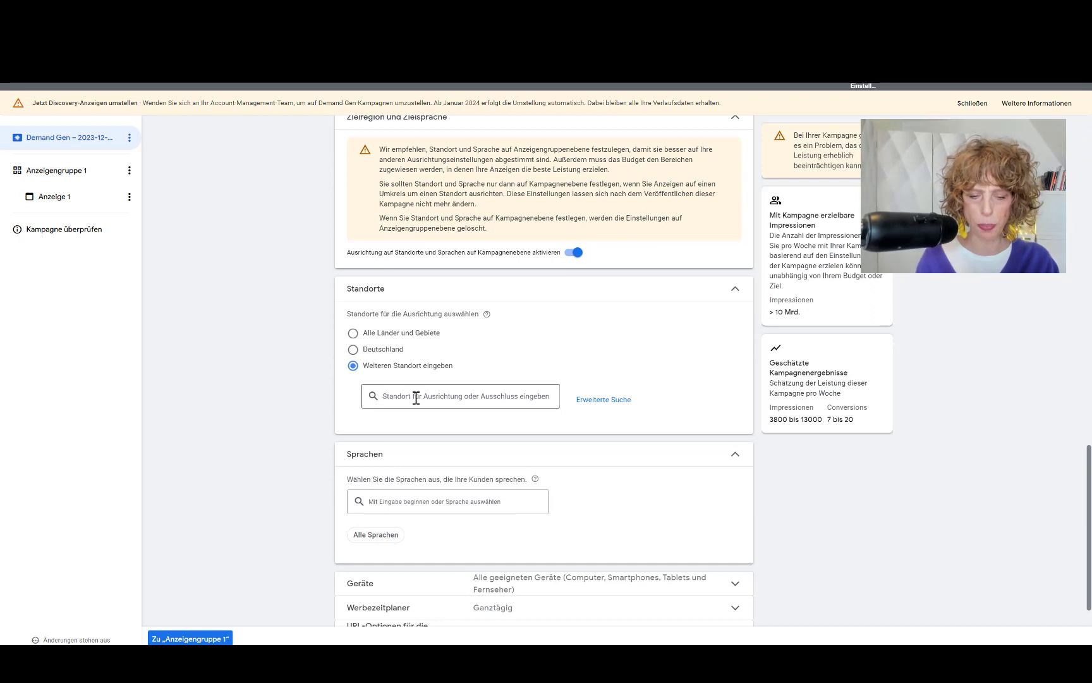
{"action": "type", "text": "Deust"}
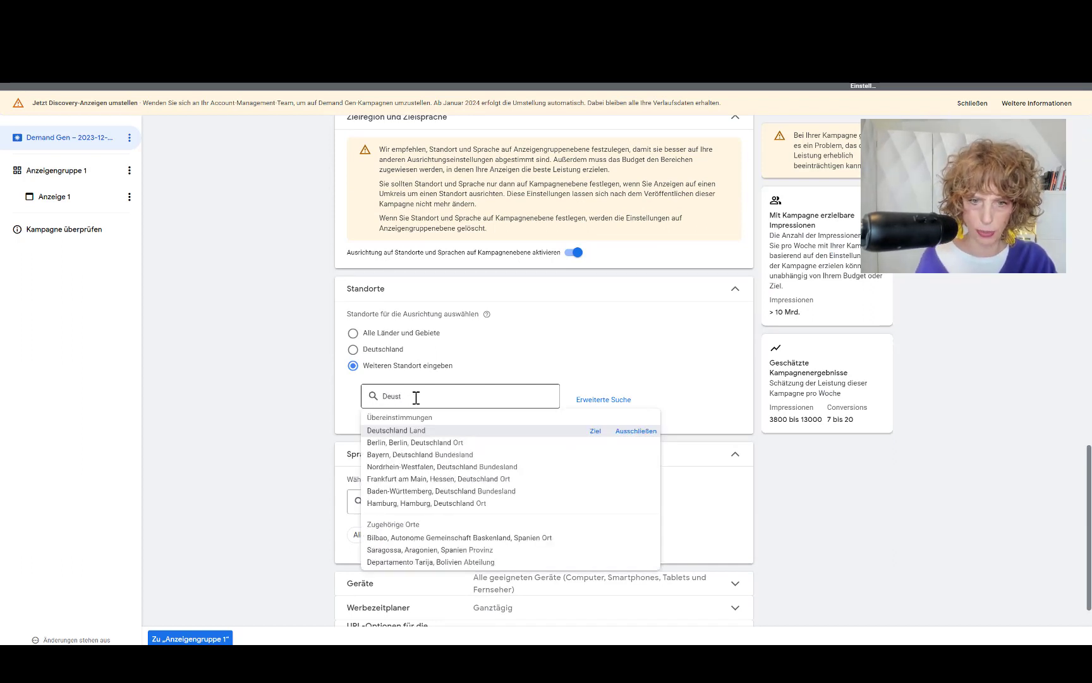
{"action": "left_click", "coordinate": [419, 431]}
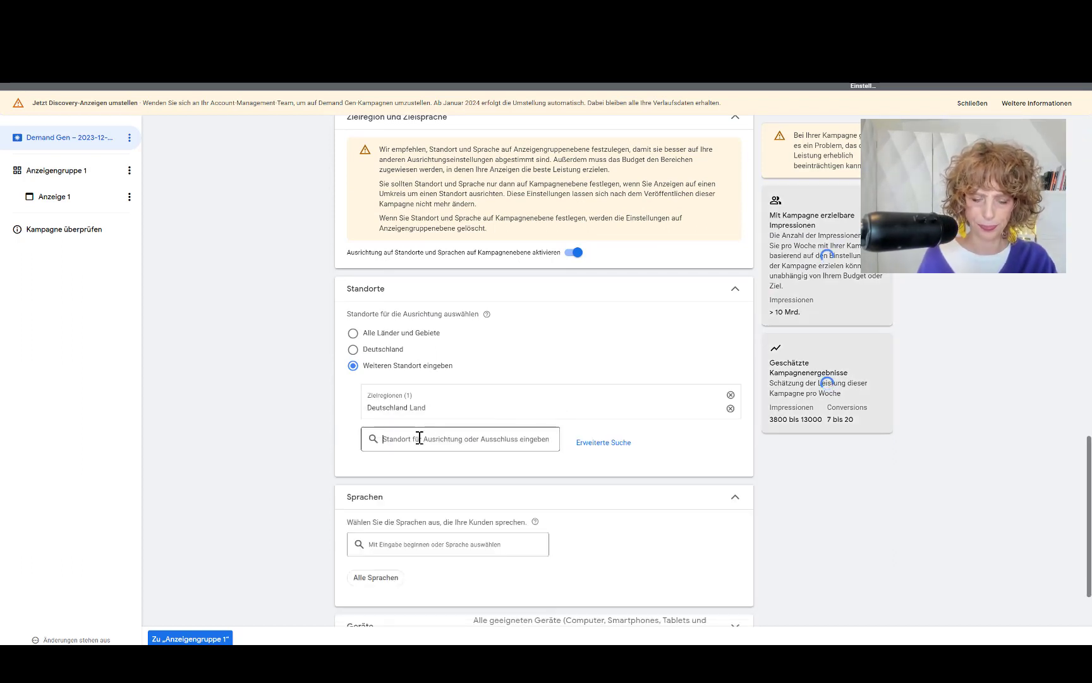
{"action": "type", "text": "Austria"}
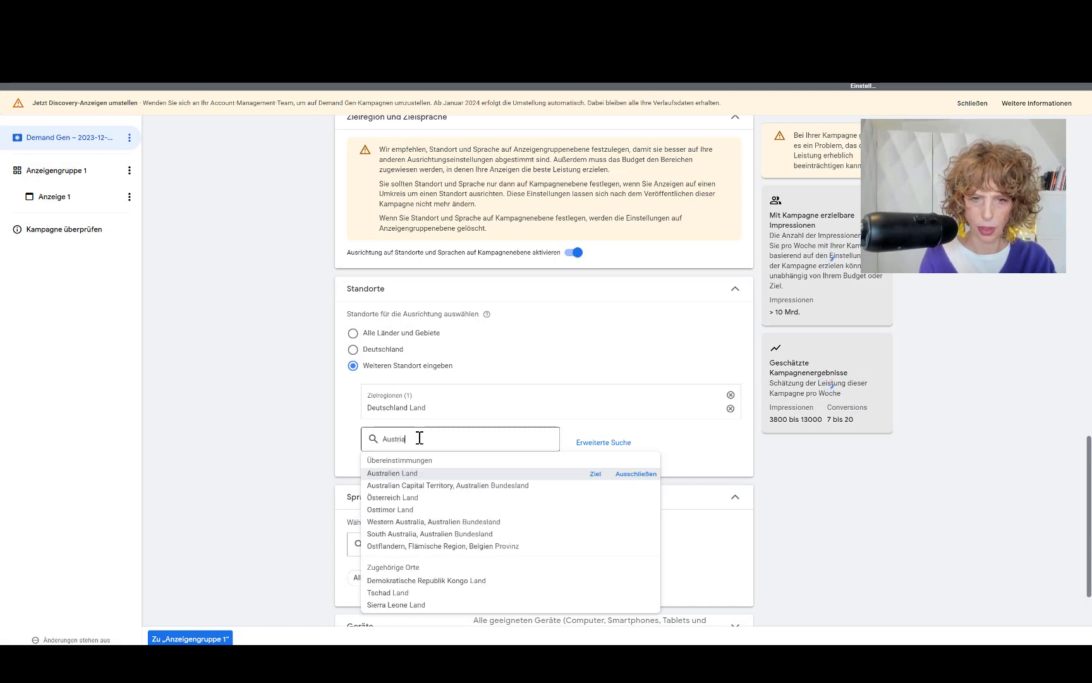
{"action": "left_click", "coordinate": [397, 474]}
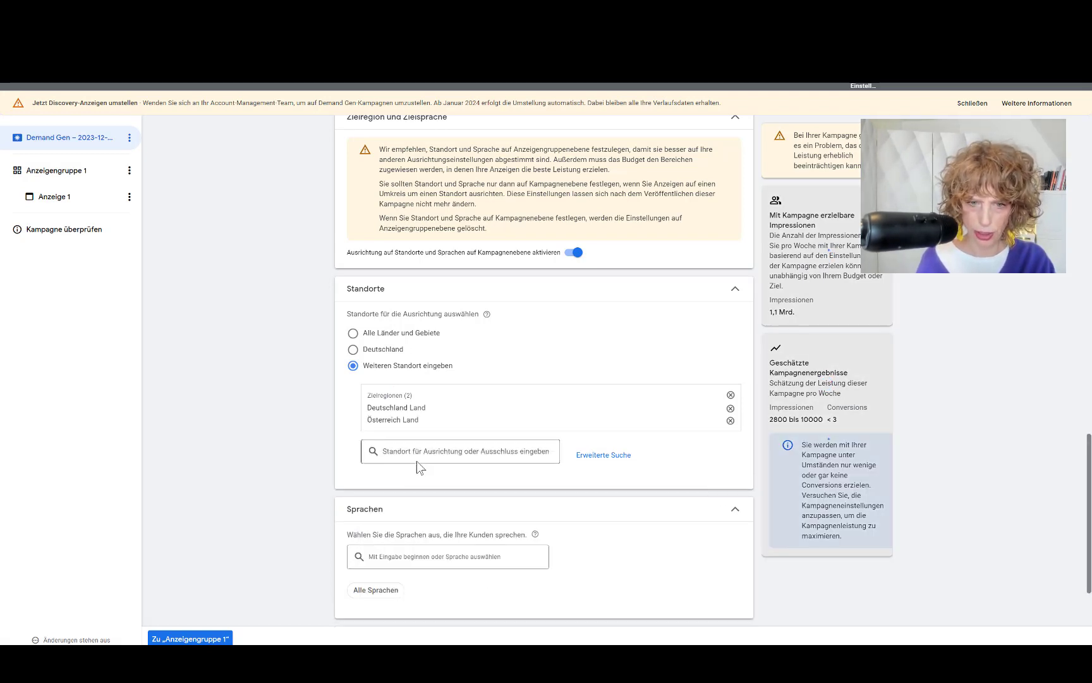
{"action": "type", "text": "schwe"}
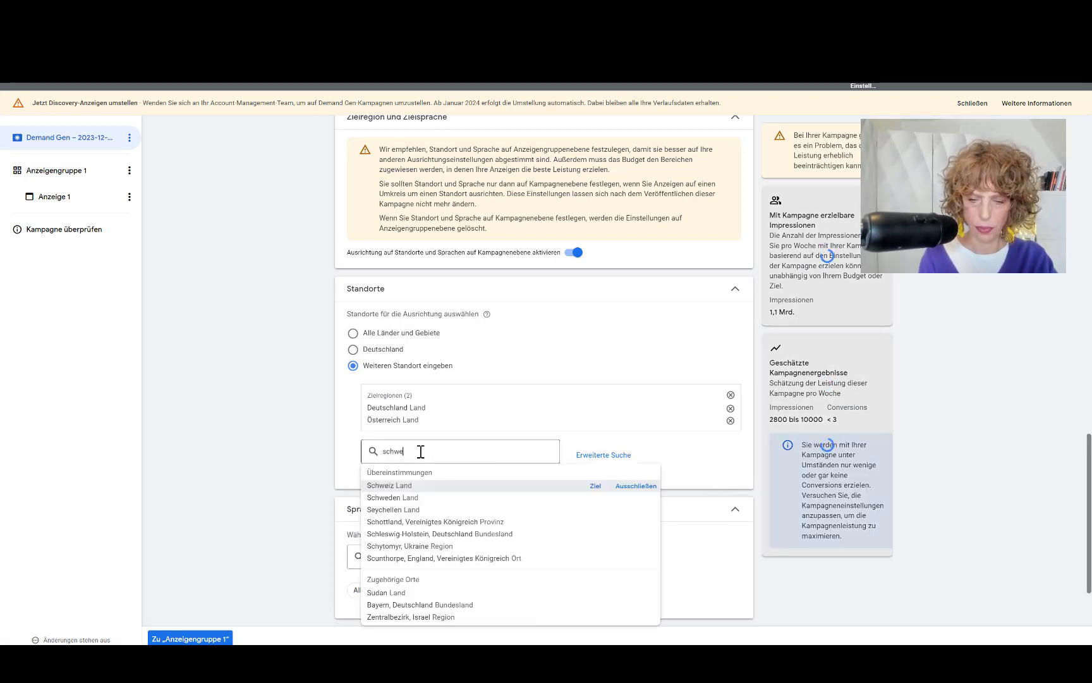
{"action": "type", "text": "iz"}
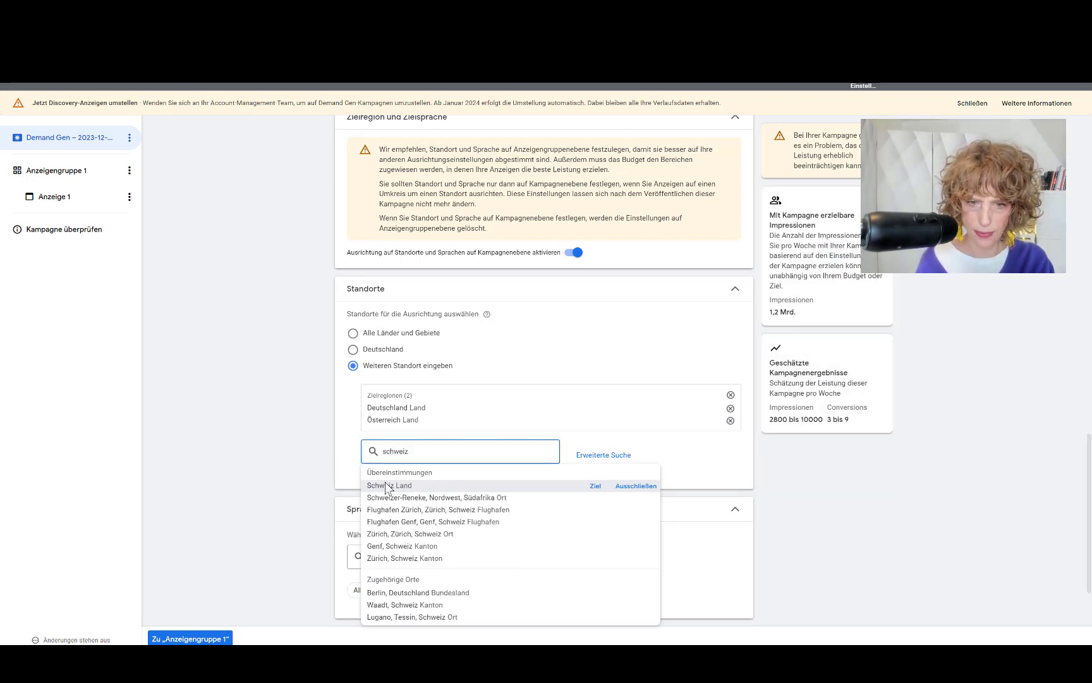
{"action": "left_click", "coordinate": [387, 486]}
Step: Add Luxemburg and Liechtenstein to the target regions
{"action": "type", "text": "lu"}
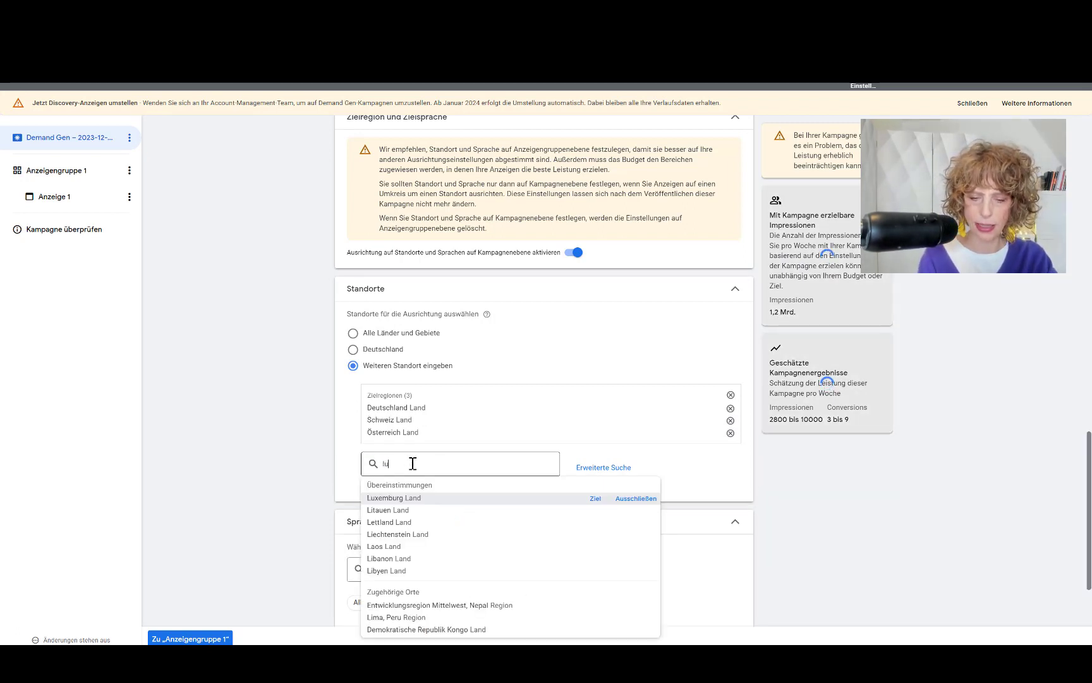
{"action": "type", "text": "exem"}
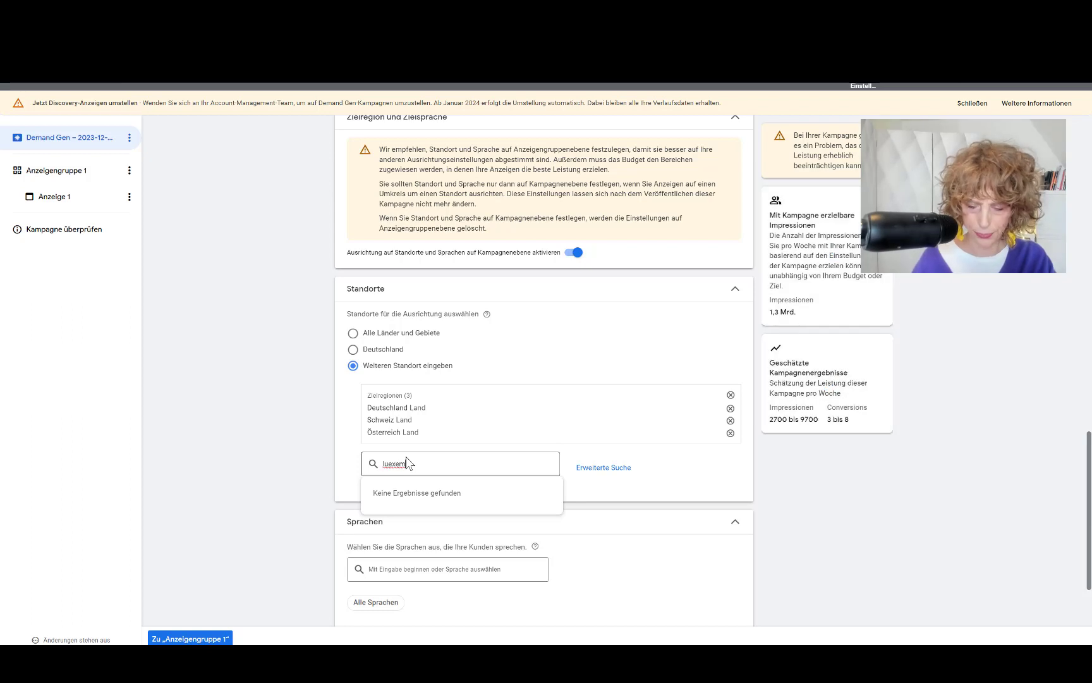
{"action": "key", "text": "BackSpace"}
{"action": "key", "text": "BackSpace"}
{"action": "key", "text": "BackSpace"}
{"action": "key", "text": "BackSpace"}
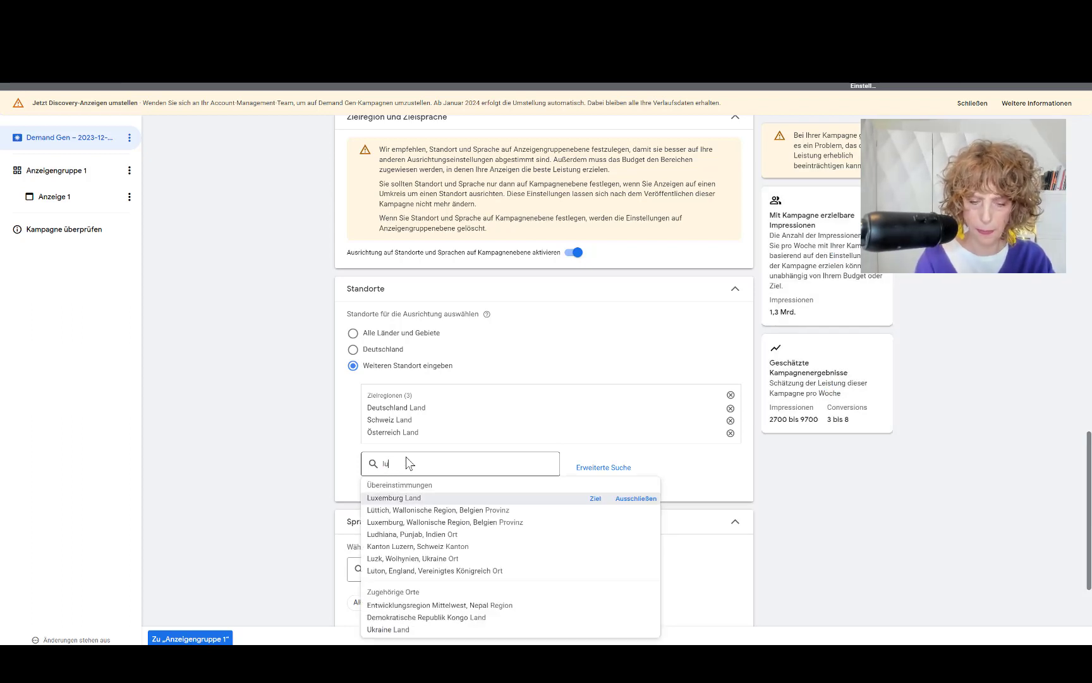
{"action": "type", "text": "xemb"}
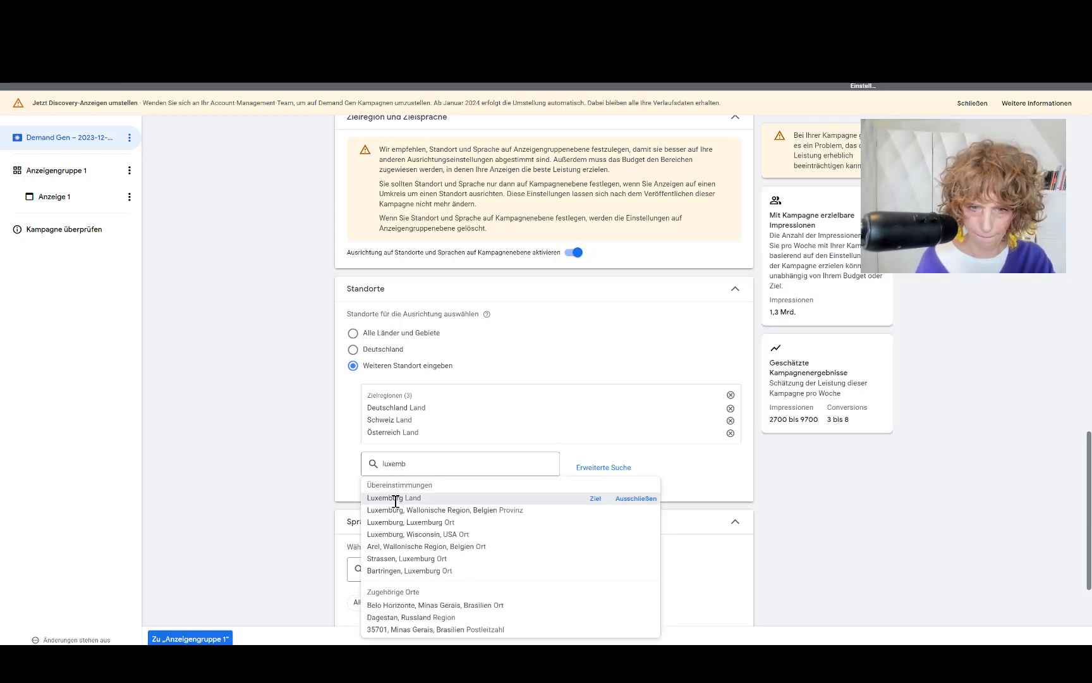
{"action": "left_click", "coordinate": [396, 499]}
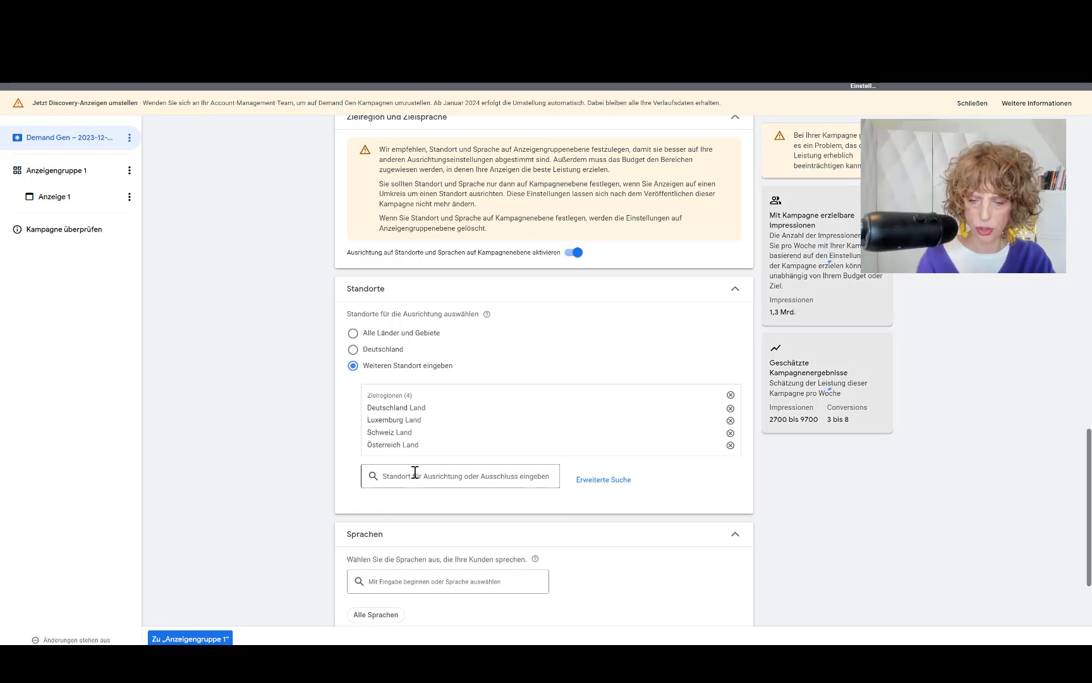
{"action": "type", "text": "liec"}
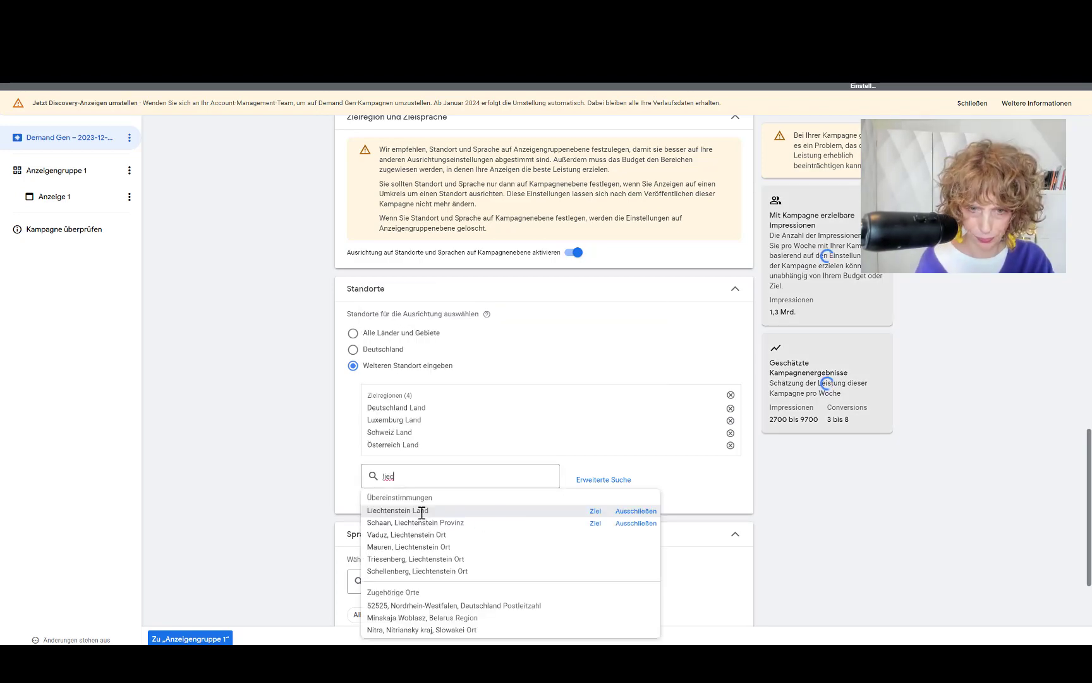
{"action": "left_click", "coordinate": [417, 510]}
Step: Set the campaign language to Deutsch and switch to targeting specific devices
{"action": "scroll", "coordinate": [265, 450], "scroll_direction": "down", "scroll_amount": 1}
{"action": "scroll", "coordinate": [269, 450], "scroll_direction": "down", "scroll_amount": 2}
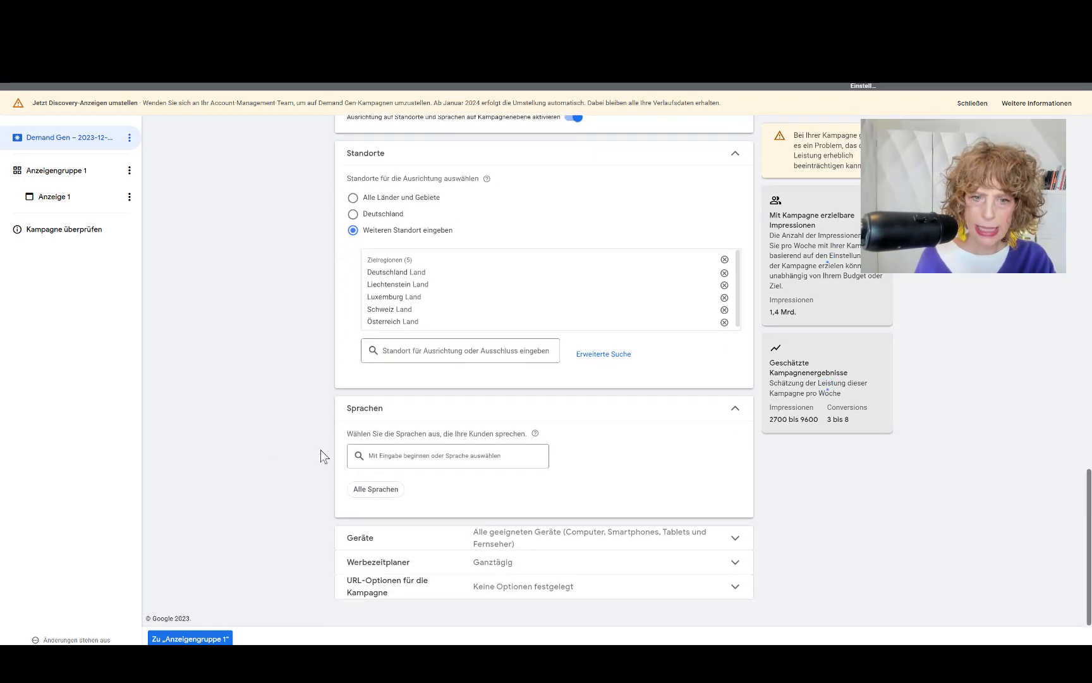
{"action": "left_click", "coordinate": [405, 454]}
{"action": "type", "text": "deutsch"}
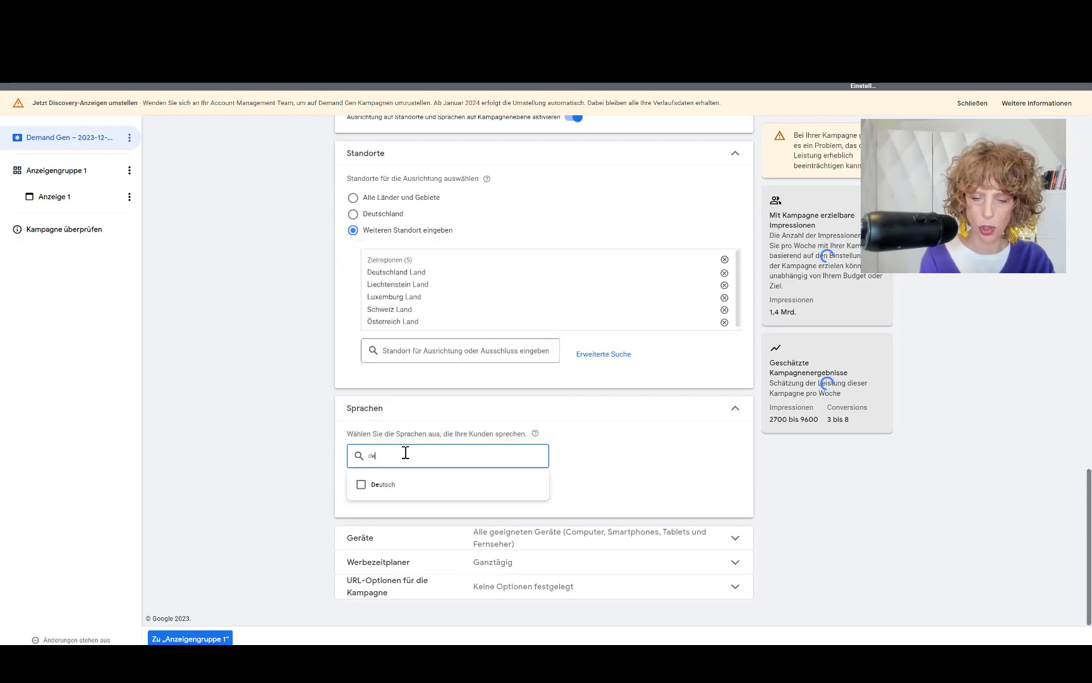
{"action": "left_click", "coordinate": [389, 487]}
{"action": "left_click", "coordinate": [514, 542]}
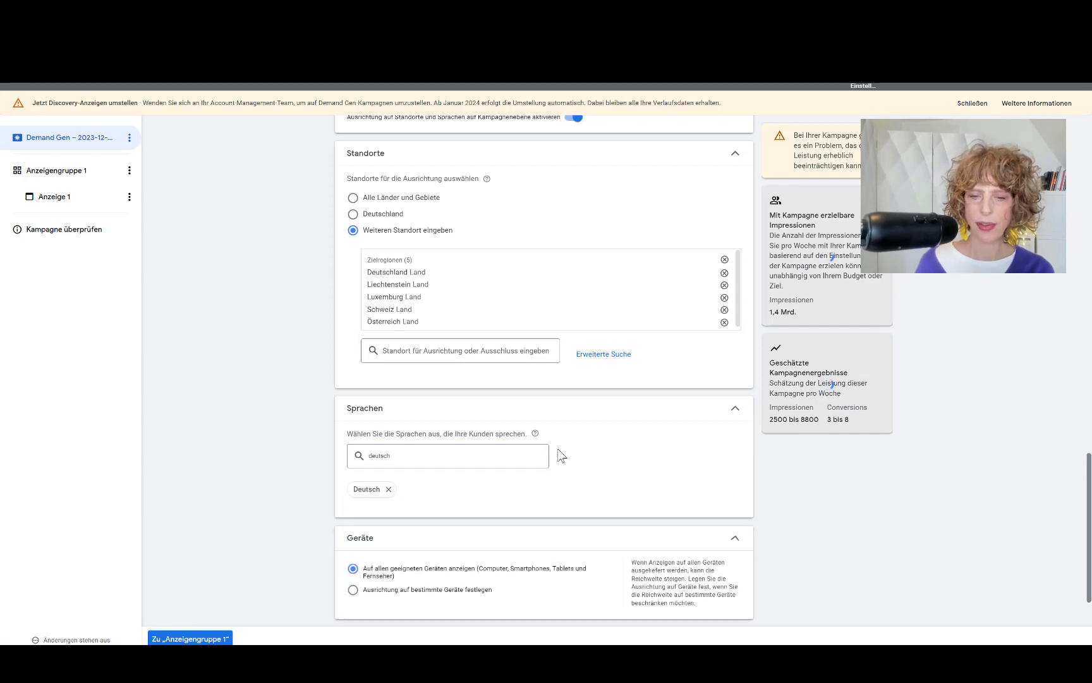
{"action": "scroll", "coordinate": [505, 468], "scroll_direction": "down", "scroll_amount": 2}
{"action": "left_click", "coordinate": [351, 514]}
Step: Untick TV-Bildschirme so only Computer, Smartphones and Tablets remain targeted
{"action": "scroll", "coordinate": [346, 518], "scroll_direction": "down", "scroll_amount": 2}
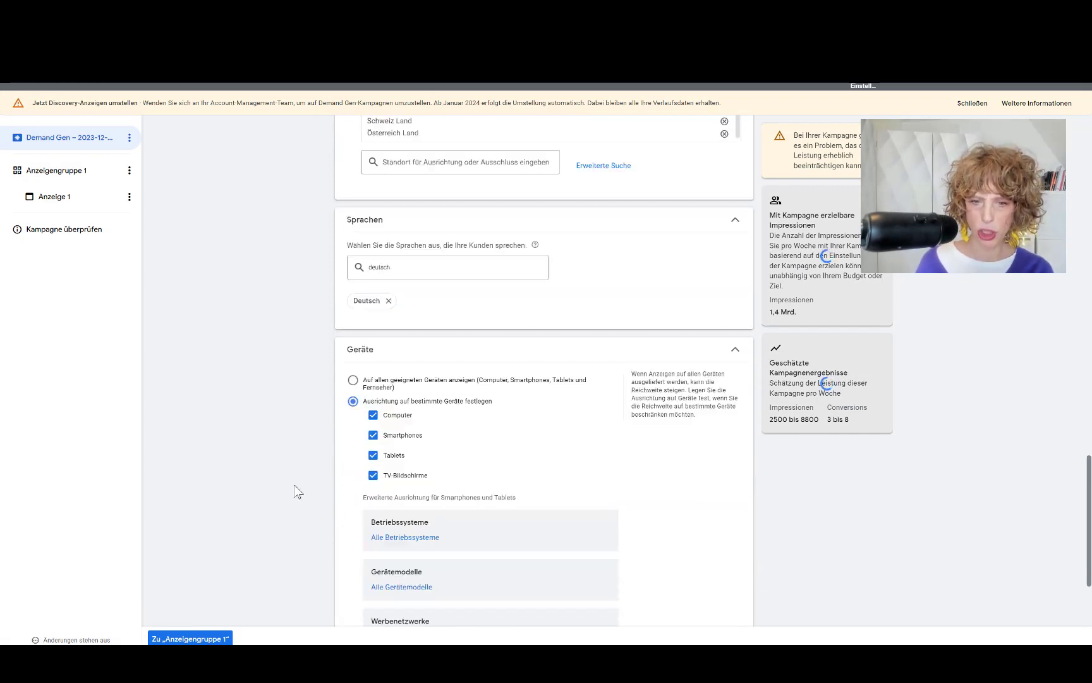
{"action": "left_click", "coordinate": [373, 436]}
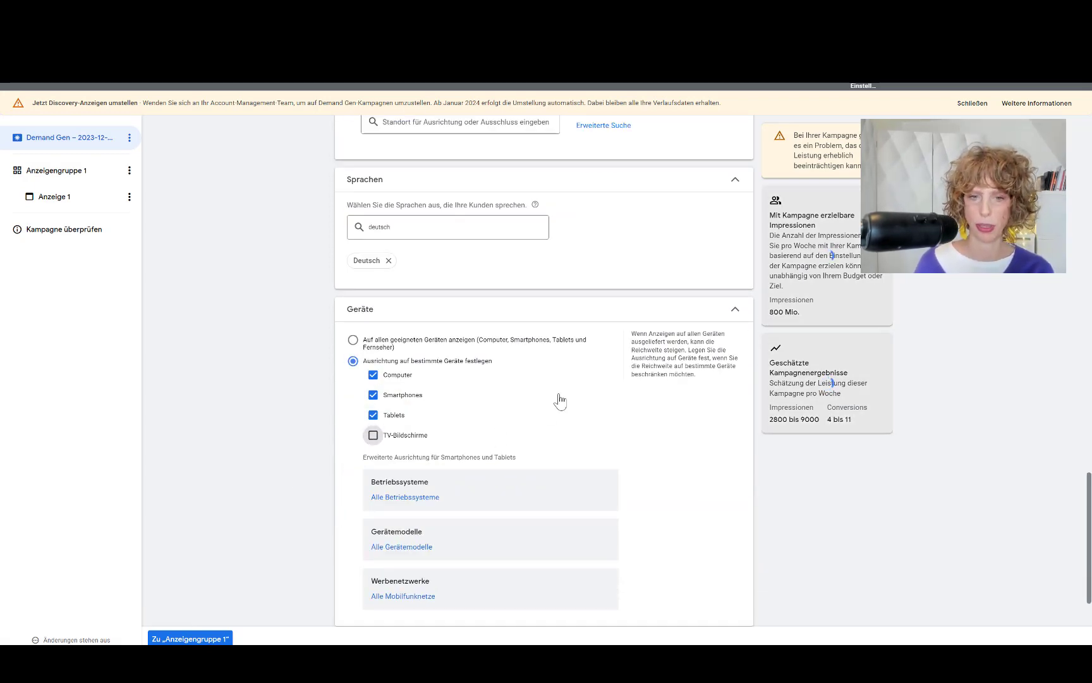
{"action": "scroll", "coordinate": [559, 405], "scroll_direction": "down", "scroll_amount": 2}
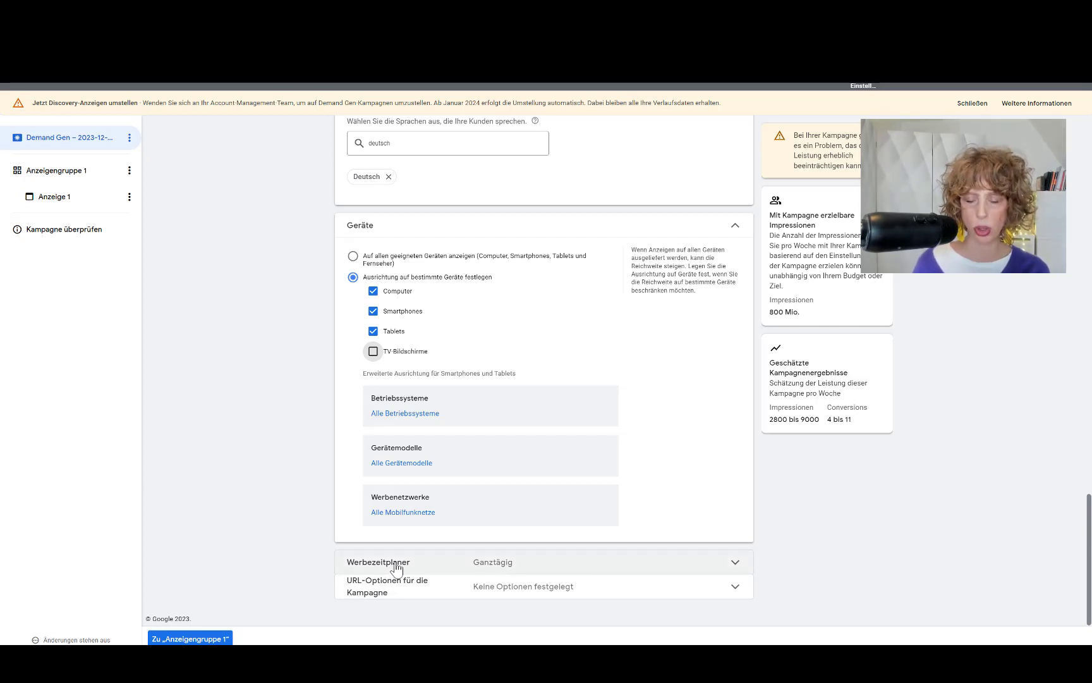
Step: Change the Kampagnenname to 'Tofu 231013 demand gen pdf segmente' and copy it
{"action": "left_click", "coordinate": [198, 639]}
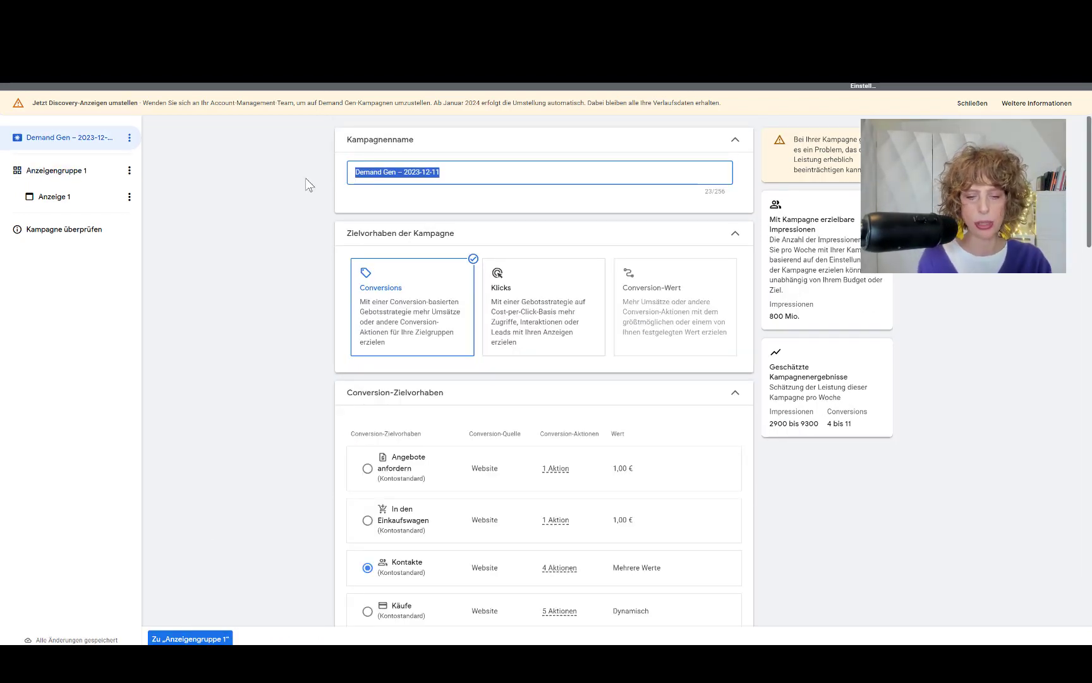
{"action": "type", "text": "Tof"}
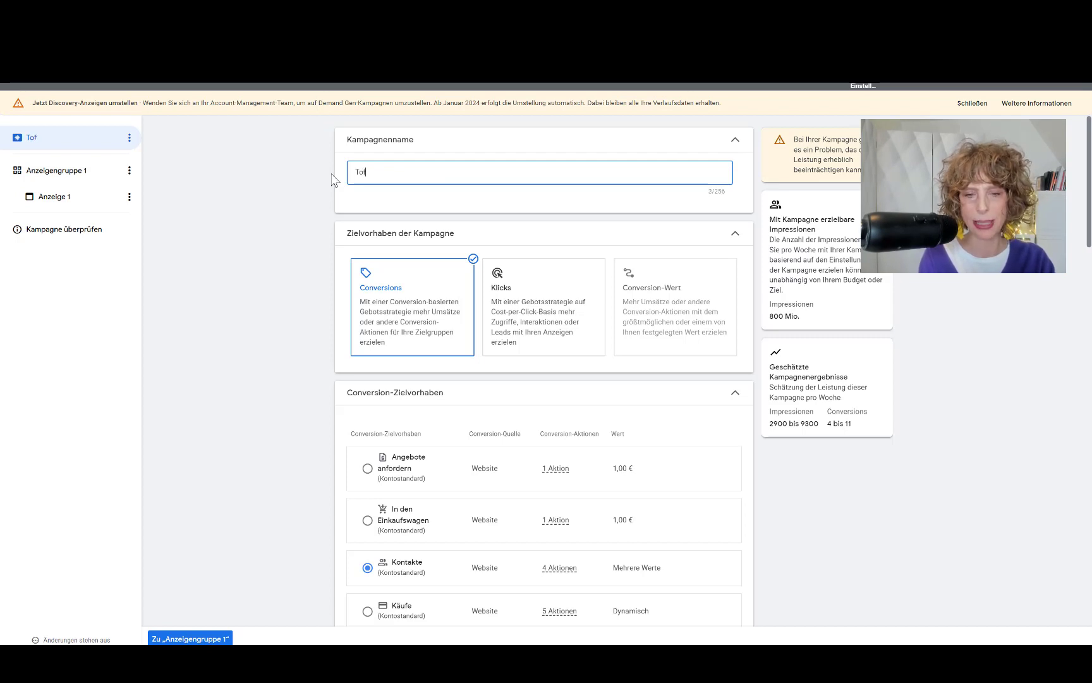
{"action": "type", "text": "u 231013"}
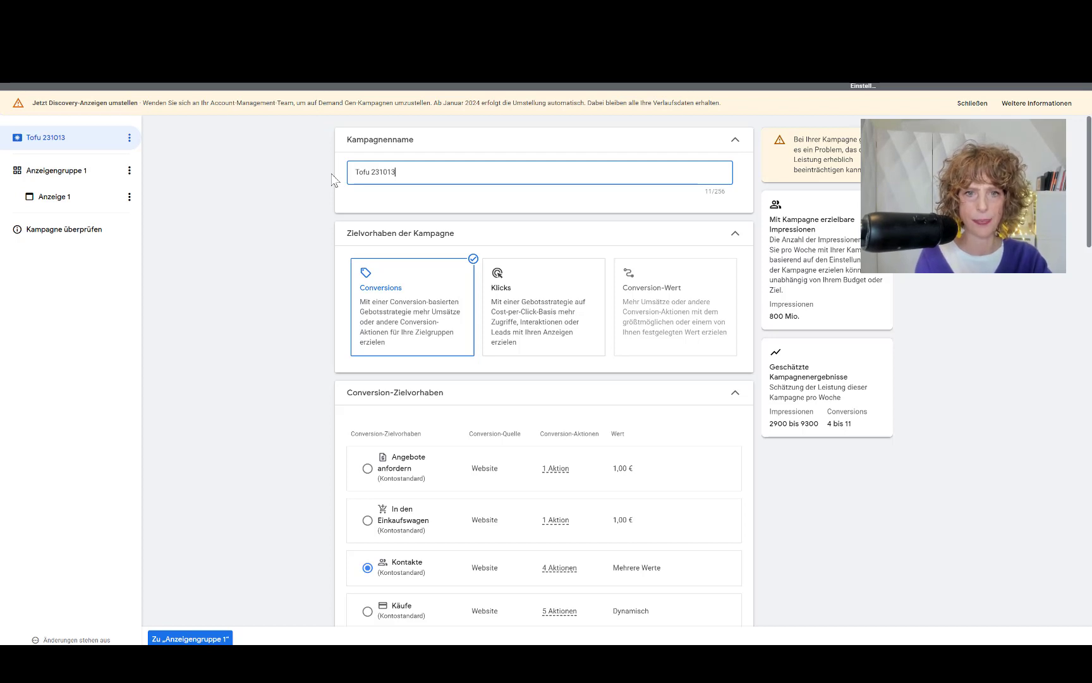
{"action": "type", "text": "emand gen pdf segmente"}
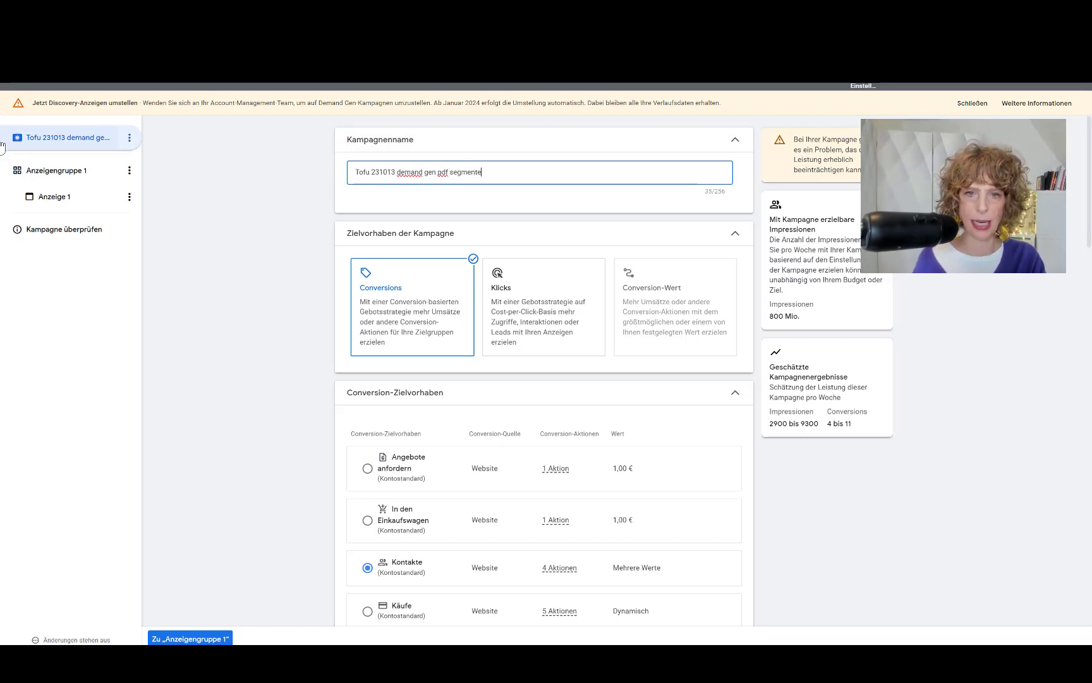
{"action": "left_click_drag", "start_coordinate": [514, 174], "coordinate": [318, 179]}
{"action": "key", "text": "ctrl+c"}
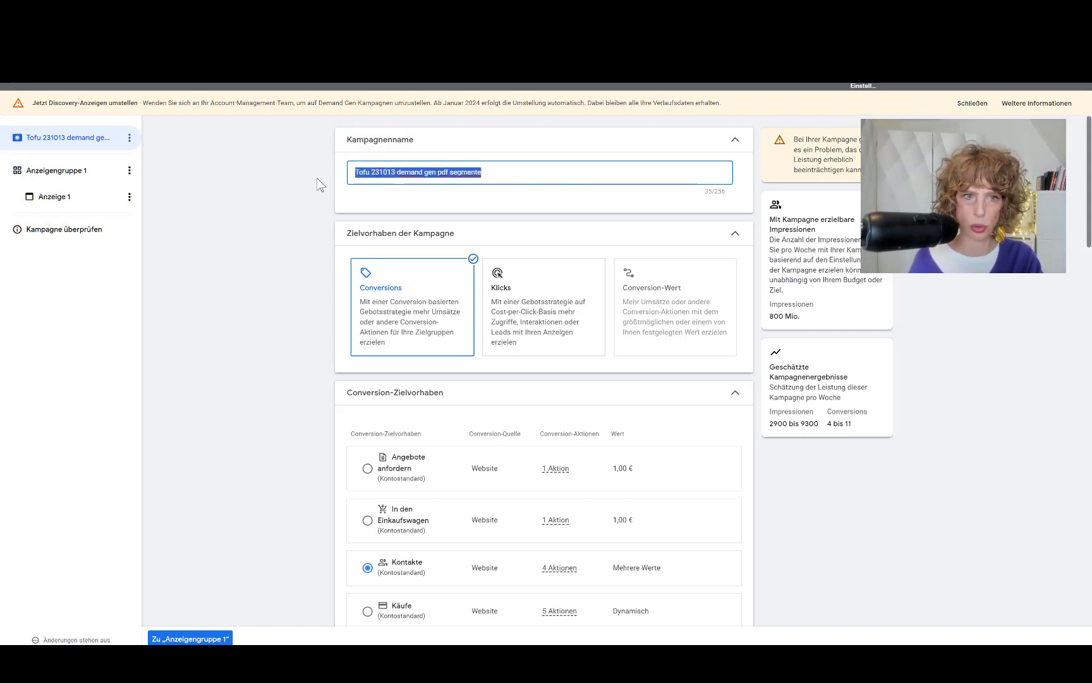
Step: Paste 'Tofu 231013 demand gen pdf segmente' as the ad group name, then add an audience
{"action": "left_click", "coordinate": [55, 172]}
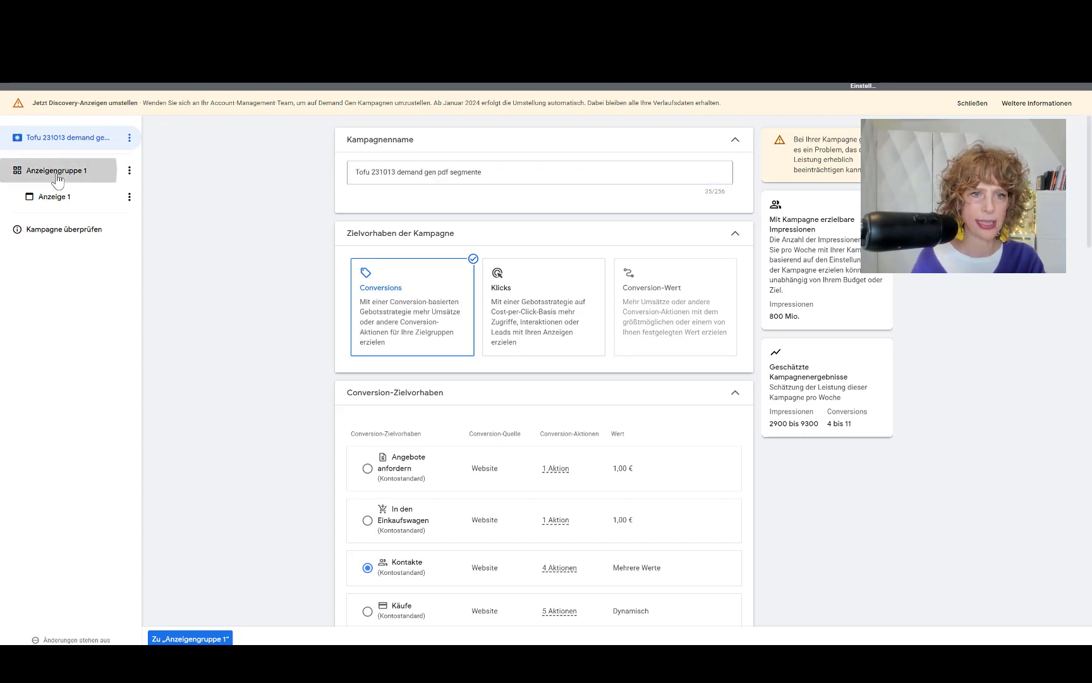
{"action": "left_click_drag", "start_coordinate": [440, 200], "coordinate": [327, 191]}
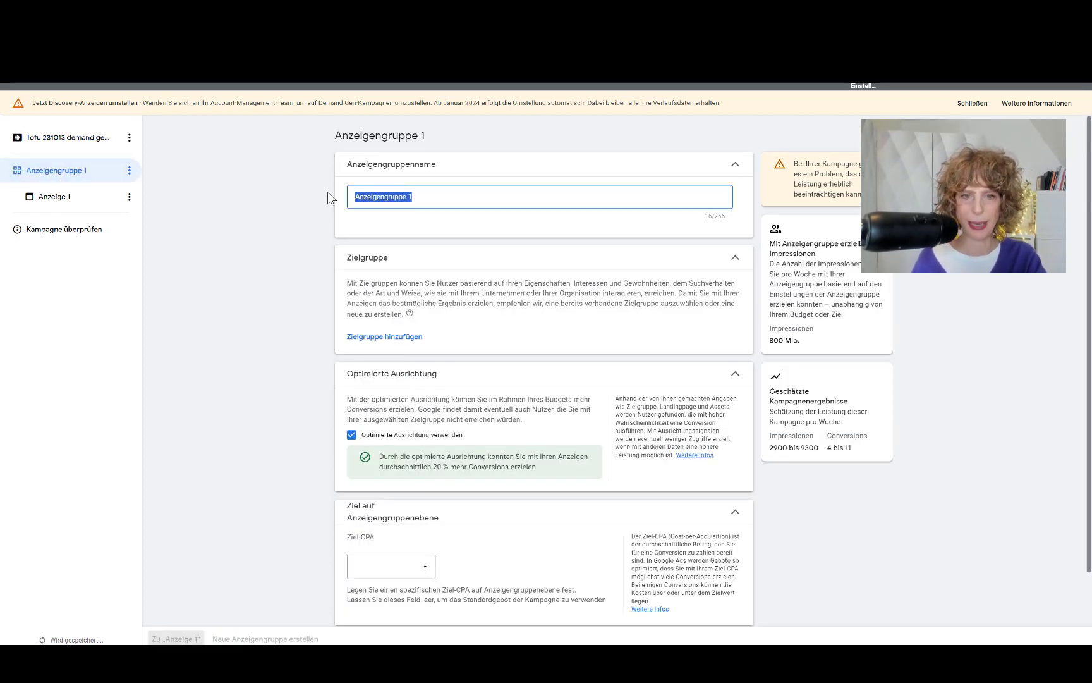
{"action": "key", "text": "ctrl+v"}
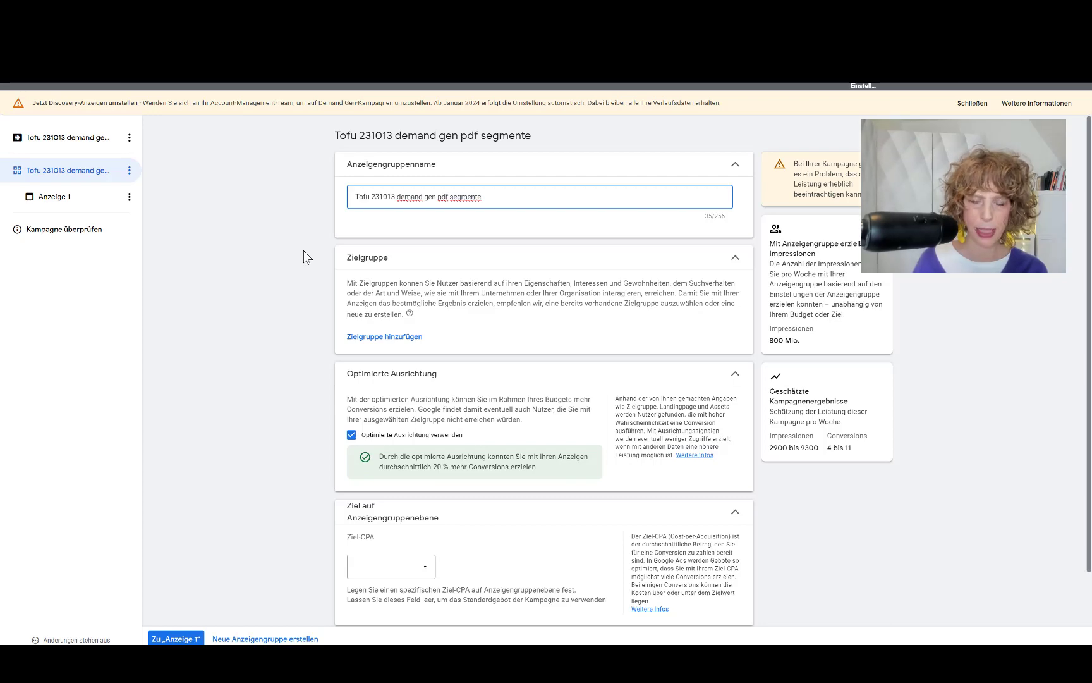
{"action": "left_click", "coordinate": [384, 342]}
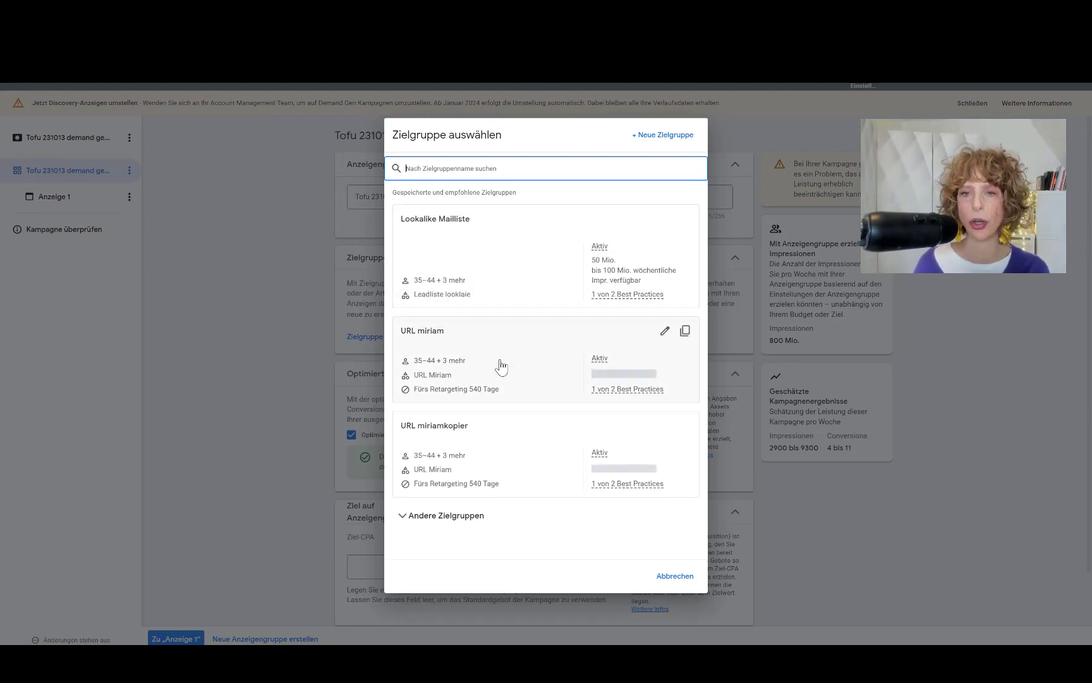
Step: Create a new audience named 'Gewinner Zielgruppen' with its first URL-based custom segment
{"action": "left_click", "coordinate": [664, 136]}
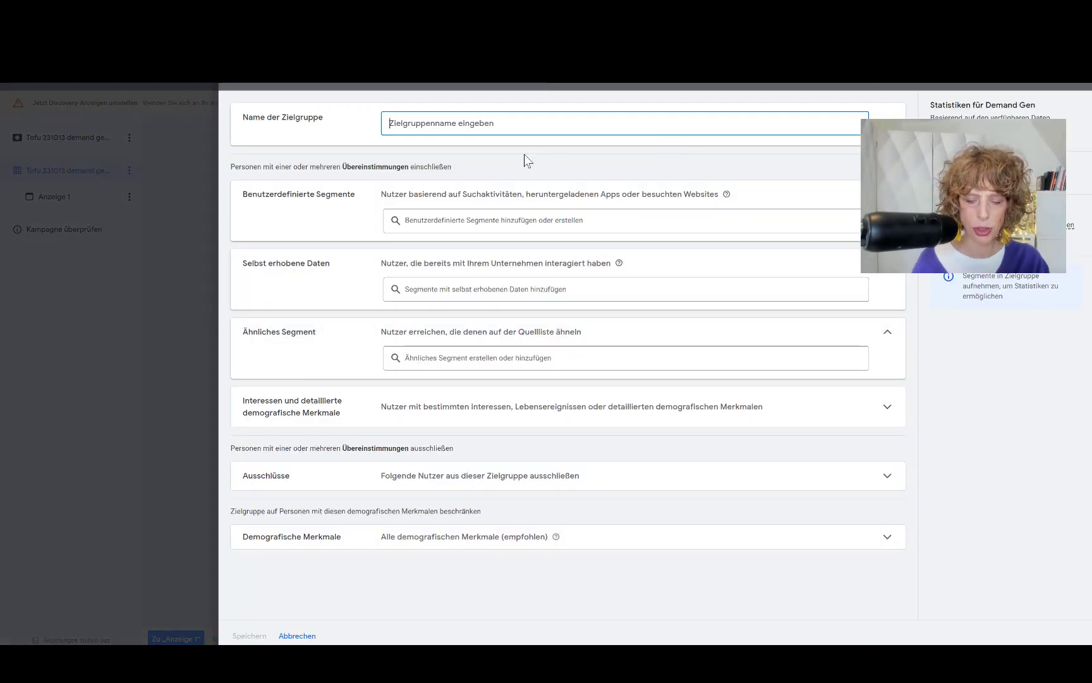
{"action": "type", "text": "Gewinner Zie"}
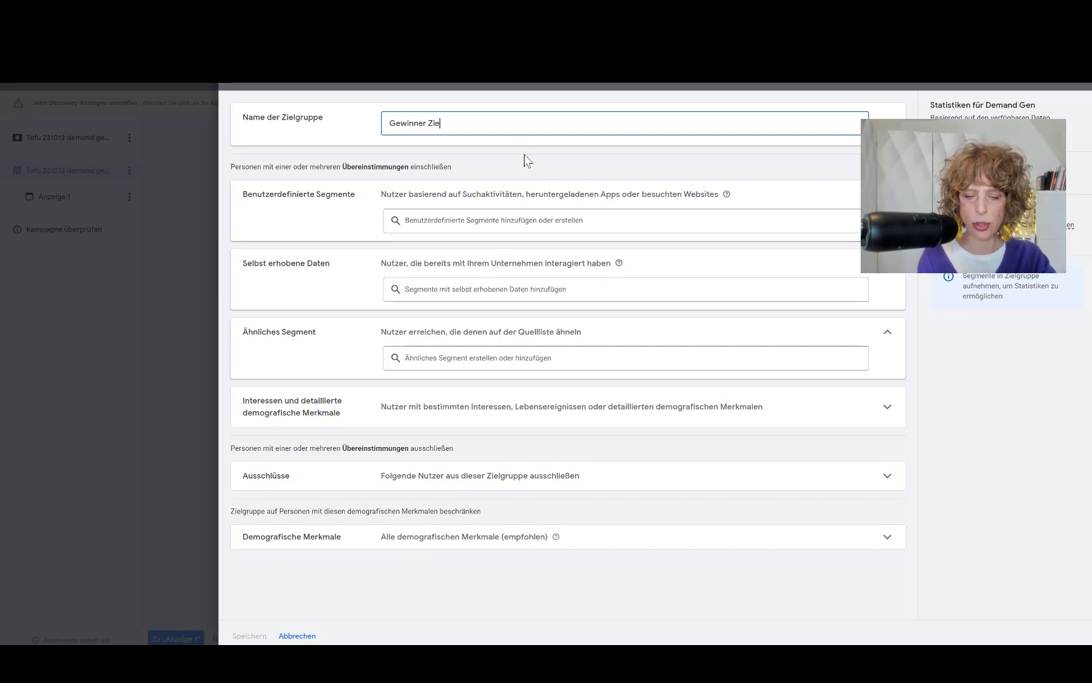
{"action": "type", "text": "lgruppe"}
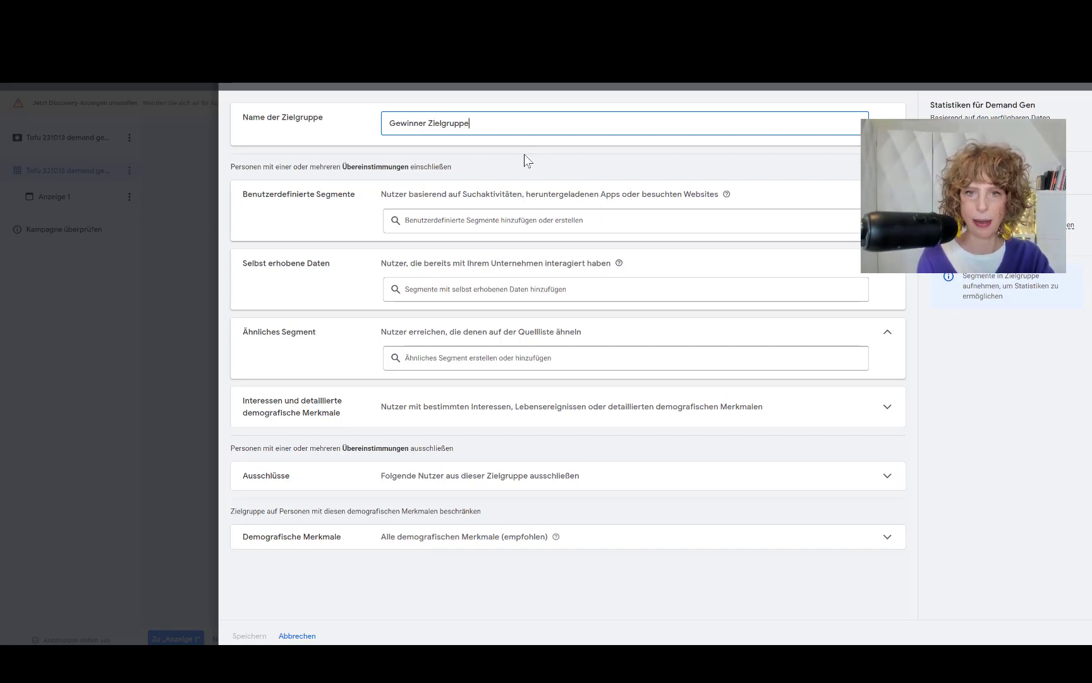
{"action": "type", "text": "n"}
{"action": "left_click", "coordinate": [435, 223]}
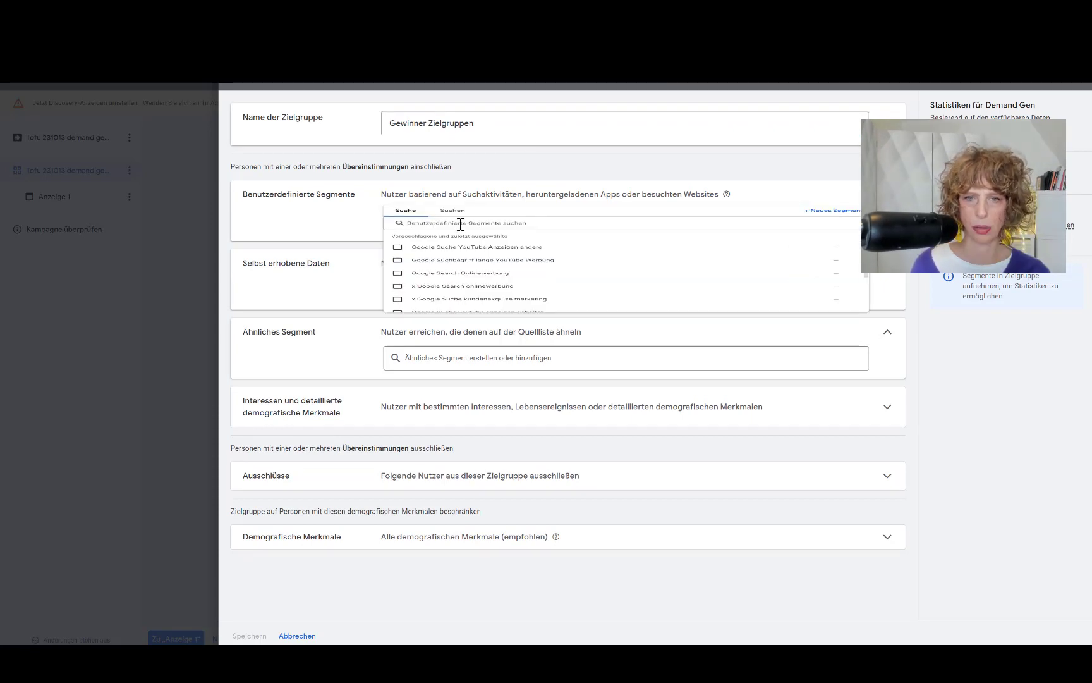
{"action": "left_click", "coordinate": [455, 222]}
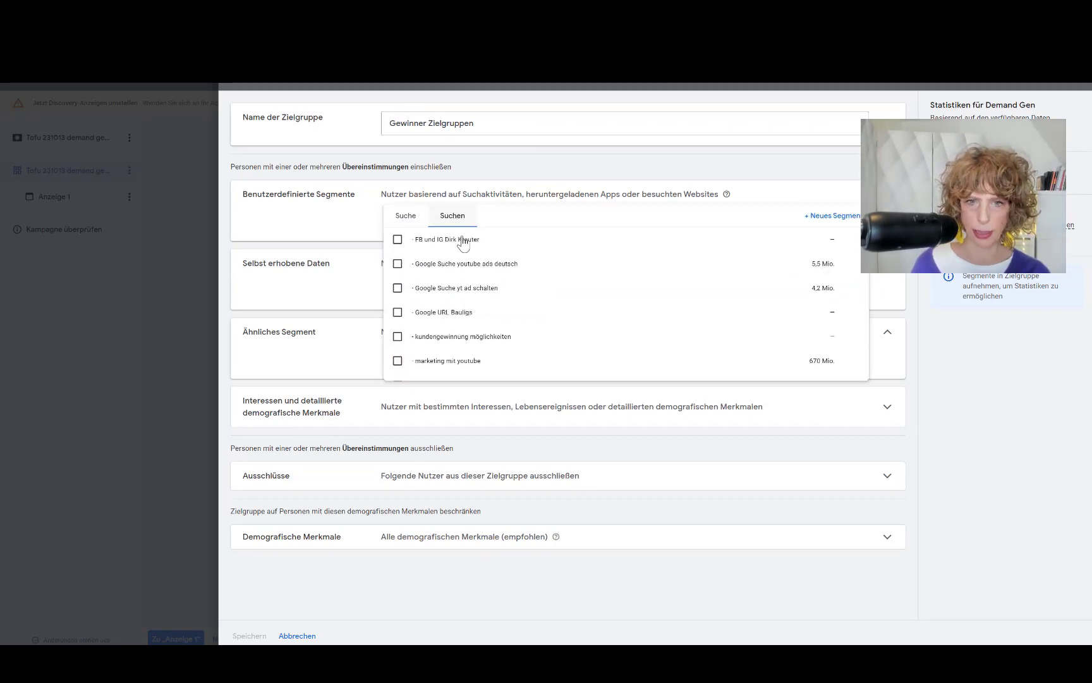
{"action": "left_click", "coordinate": [447, 324]}
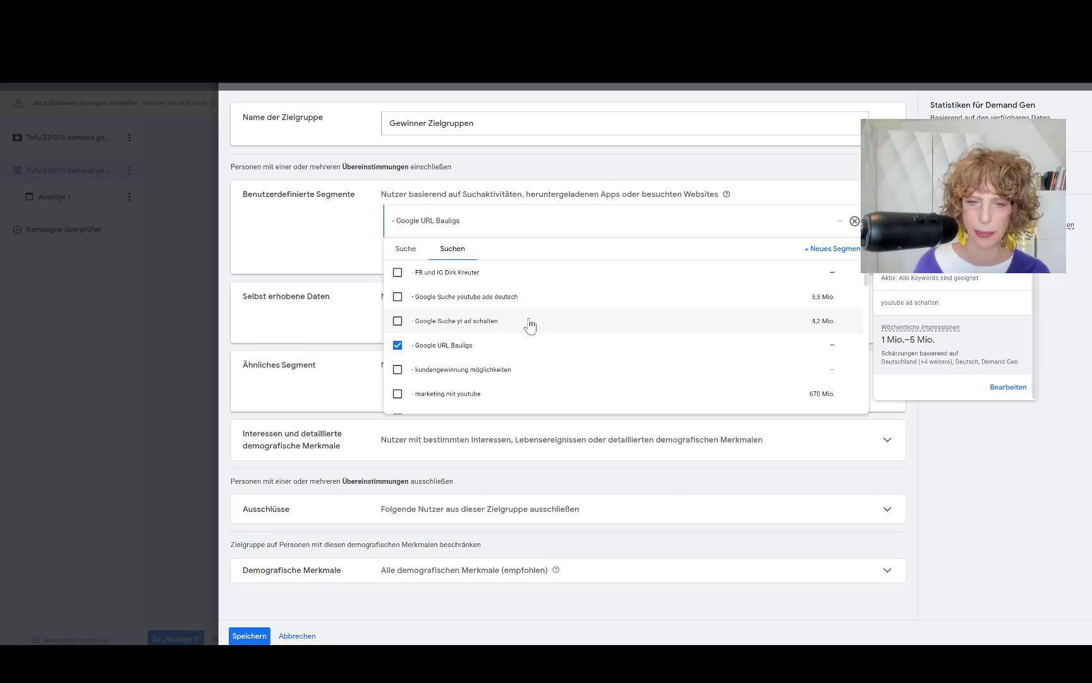
Step: Add two more URL-based custom segments and expand the Ausschlüsse section
{"action": "scroll", "coordinate": [534, 334], "scroll_direction": "down", "scroll_amount": 1}
{"action": "scroll", "coordinate": [534, 327], "scroll_direction": "up", "scroll_amount": 1}
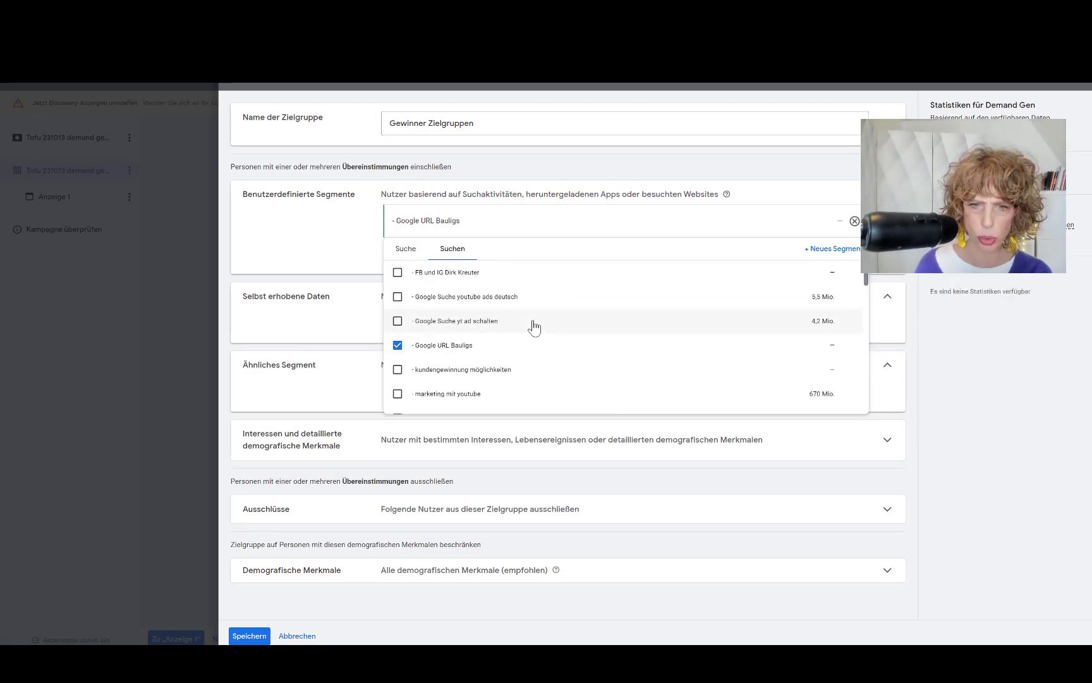
{"action": "scroll", "coordinate": [536, 330], "scroll_direction": "down", "scroll_amount": 5}
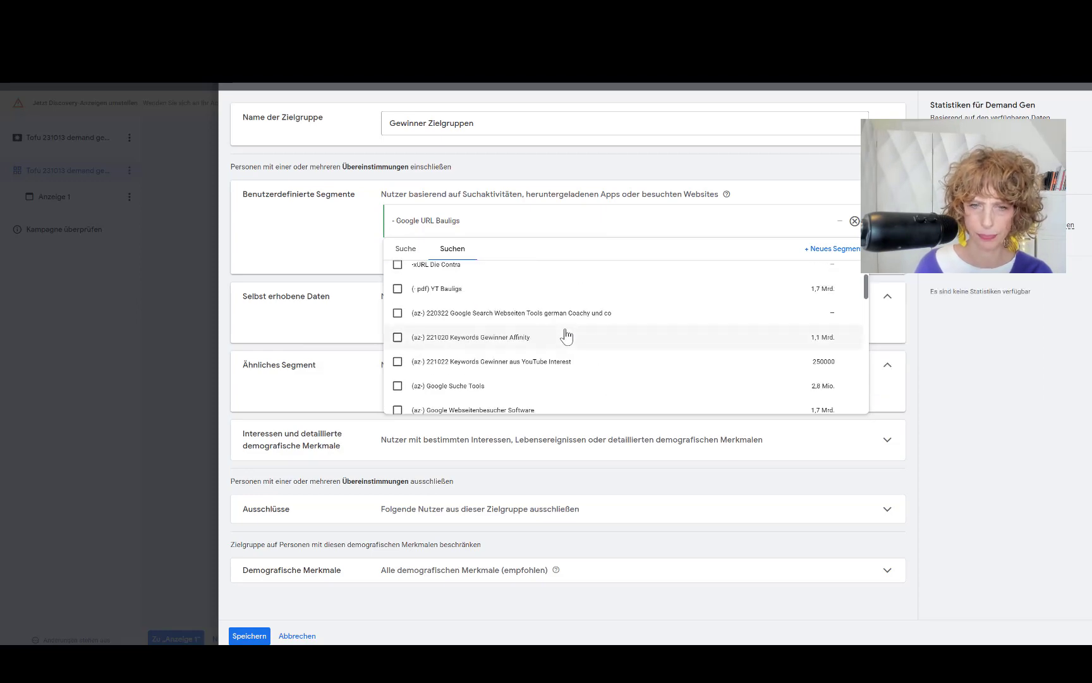
{"action": "left_click", "coordinate": [397, 382]}
{"action": "left_click", "coordinate": [549, 390]}
{"action": "left_click", "coordinate": [330, 275]}
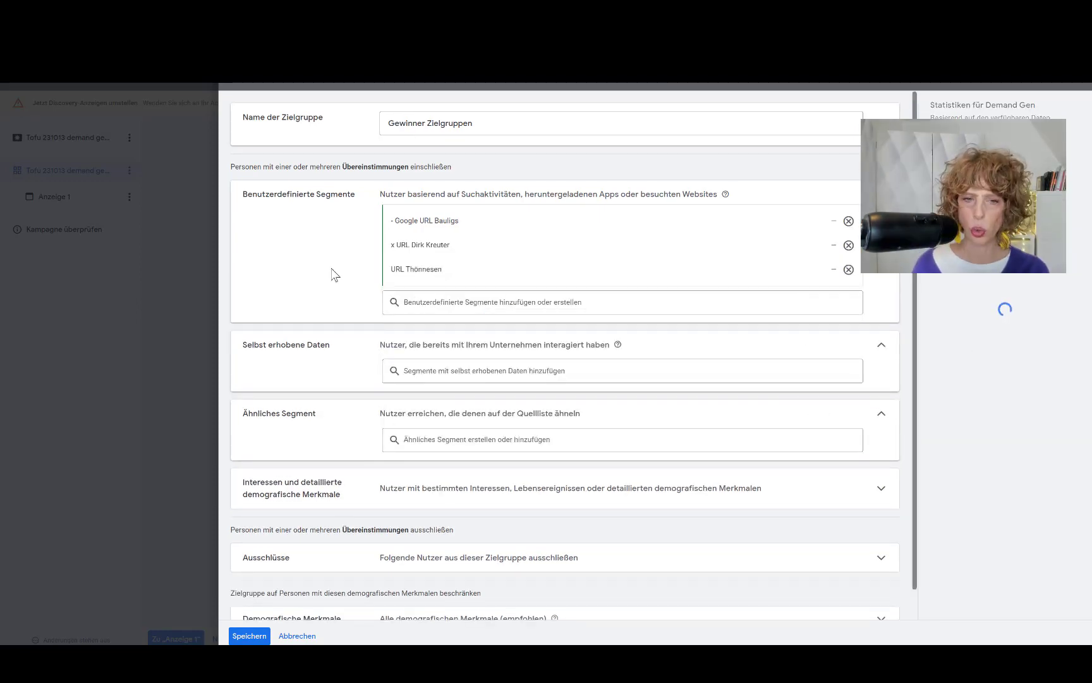
{"action": "scroll", "coordinate": [348, 307], "scroll_direction": "down", "scroll_amount": 1}
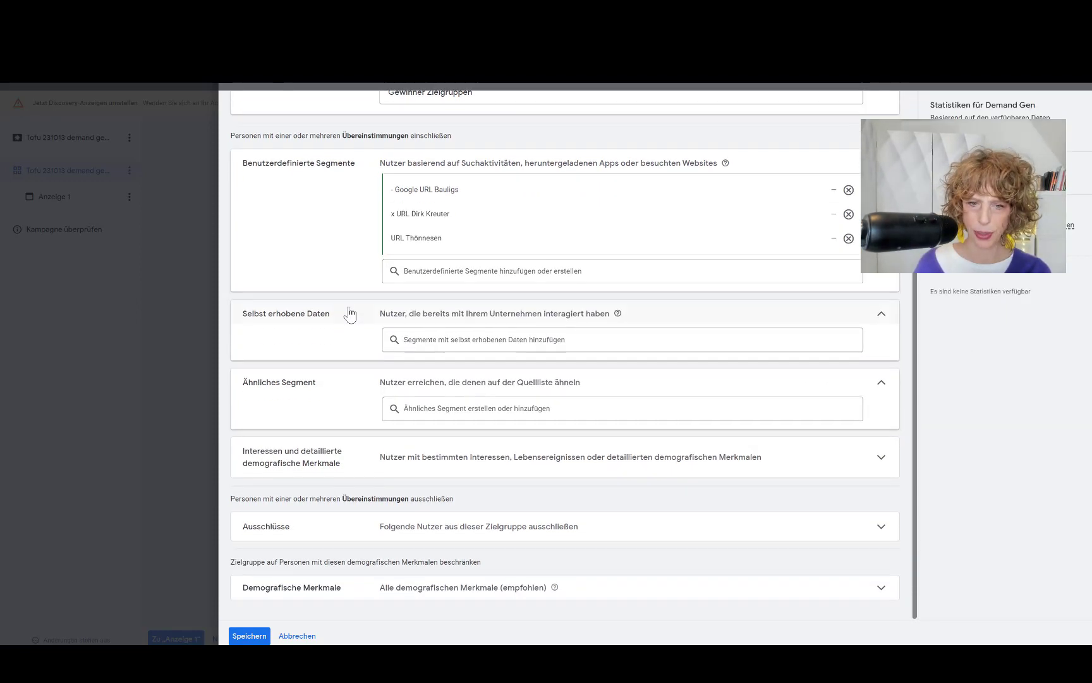
{"action": "left_click", "coordinate": [531, 534]}
{"action": "scroll", "coordinate": [355, 393], "scroll_direction": "down", "scroll_amount": 1}
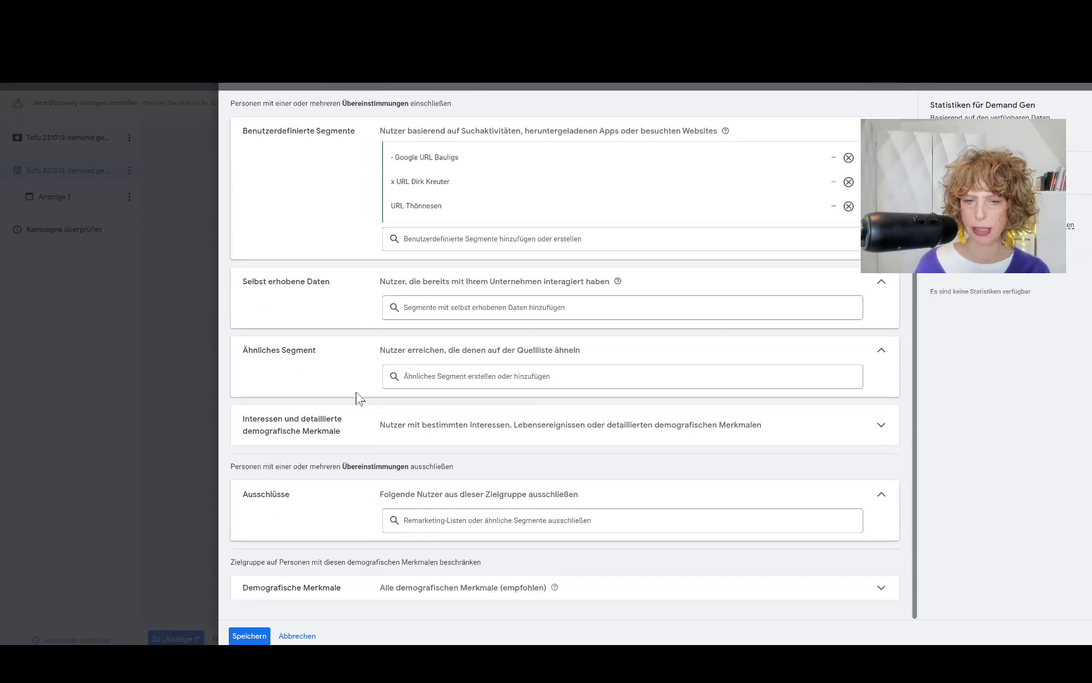
Step: Exclude the 'Fürs Retargeting 540 Tage' list from the audience
{"action": "left_click", "coordinate": [441, 531]}
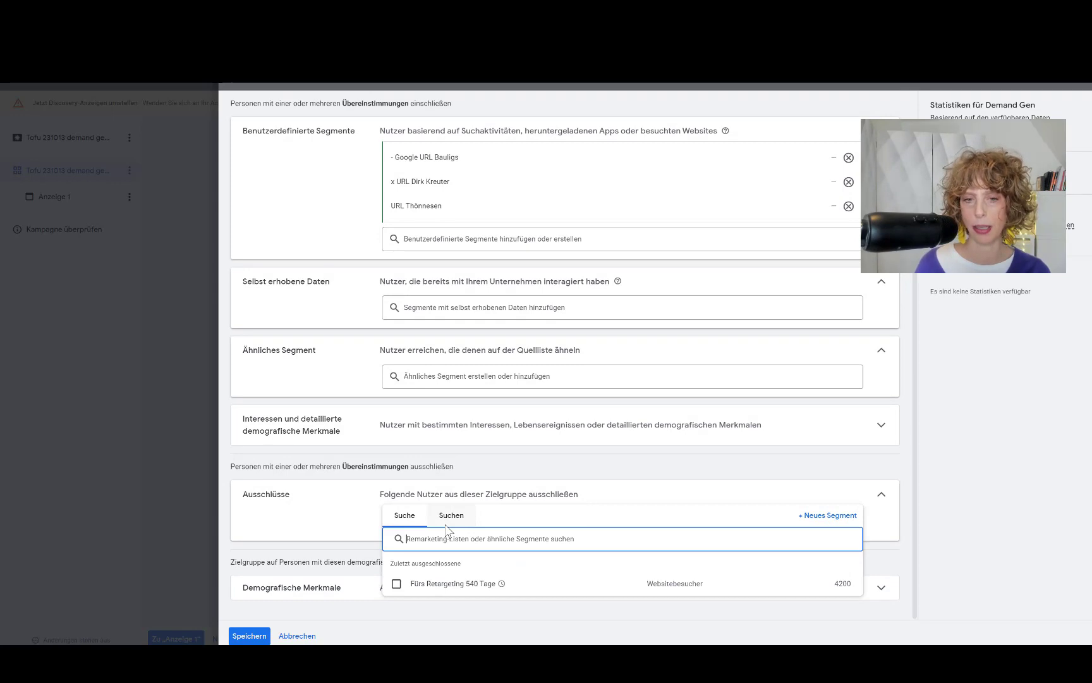
{"action": "left_click", "coordinate": [397, 585]}
{"action": "left_click", "coordinate": [322, 531]}
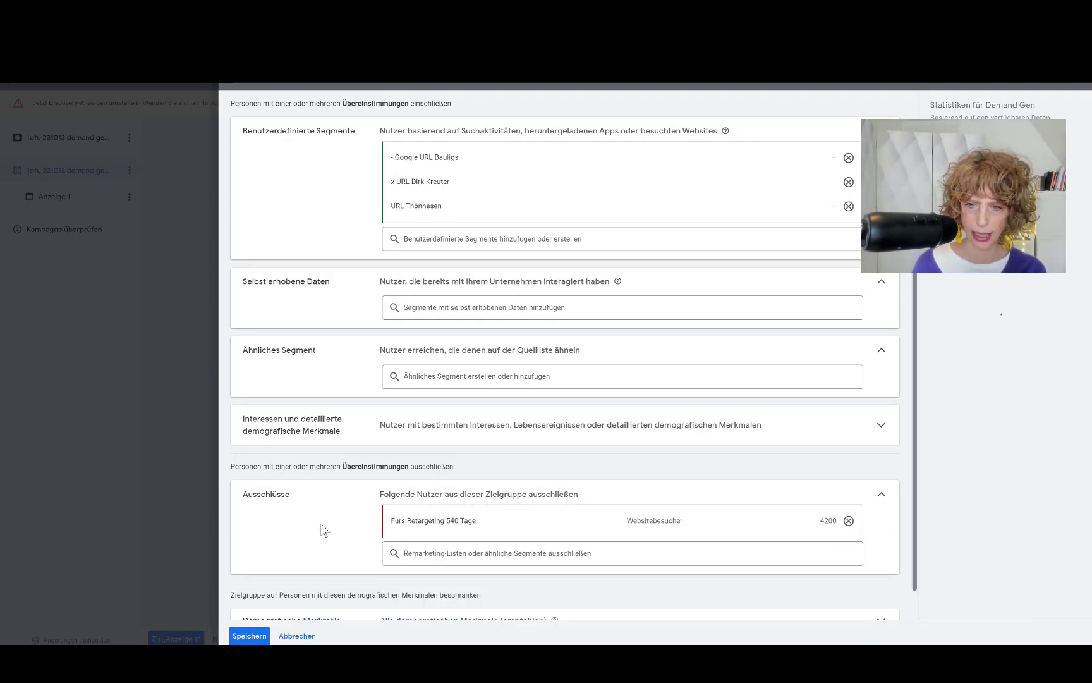
{"action": "scroll", "coordinate": [322, 530], "scroll_direction": "down", "scroll_amount": 1}
Step: Limit the audience age range to 35–64 and save it
{"action": "left_click", "coordinate": [420, 588]}
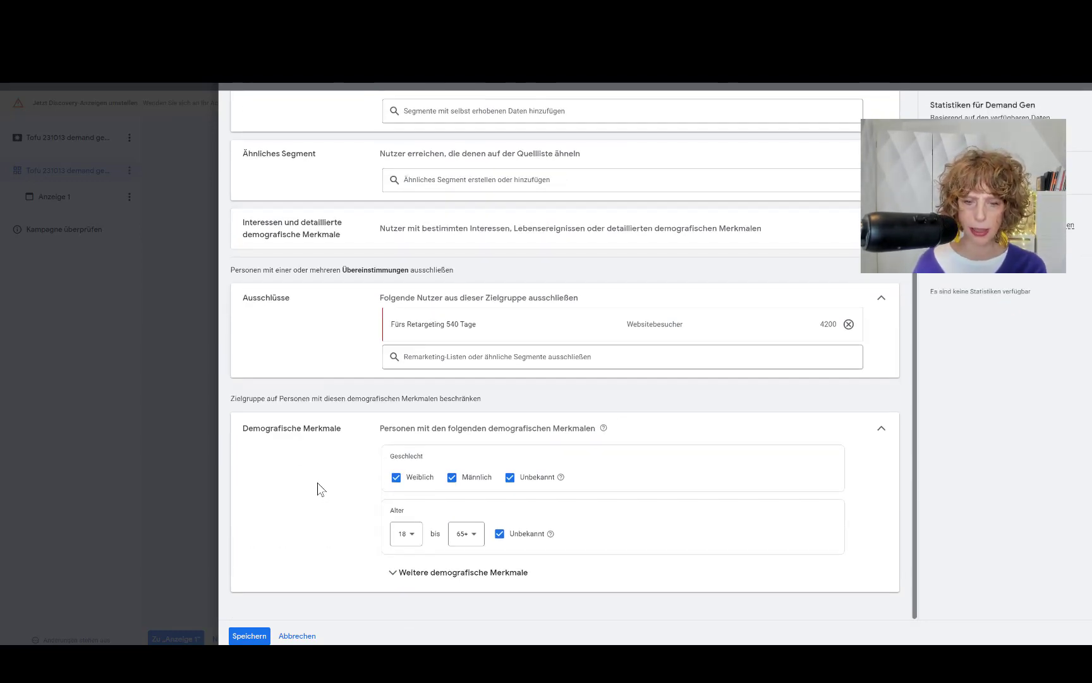
{"action": "left_click", "coordinate": [414, 540]}
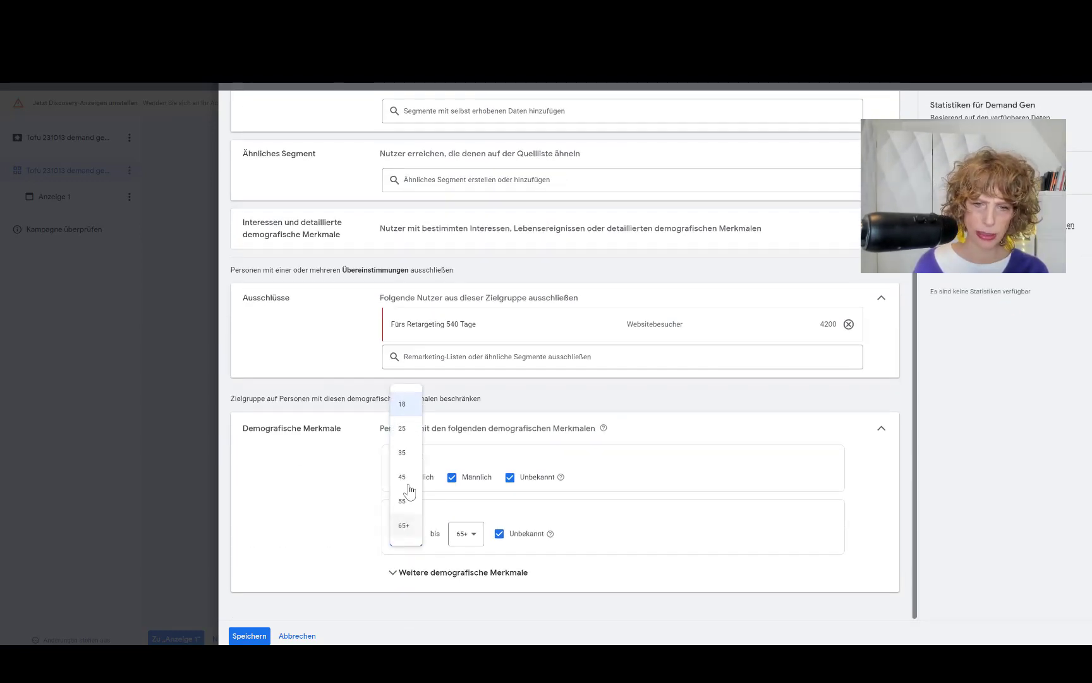
{"action": "left_click", "coordinate": [402, 453]}
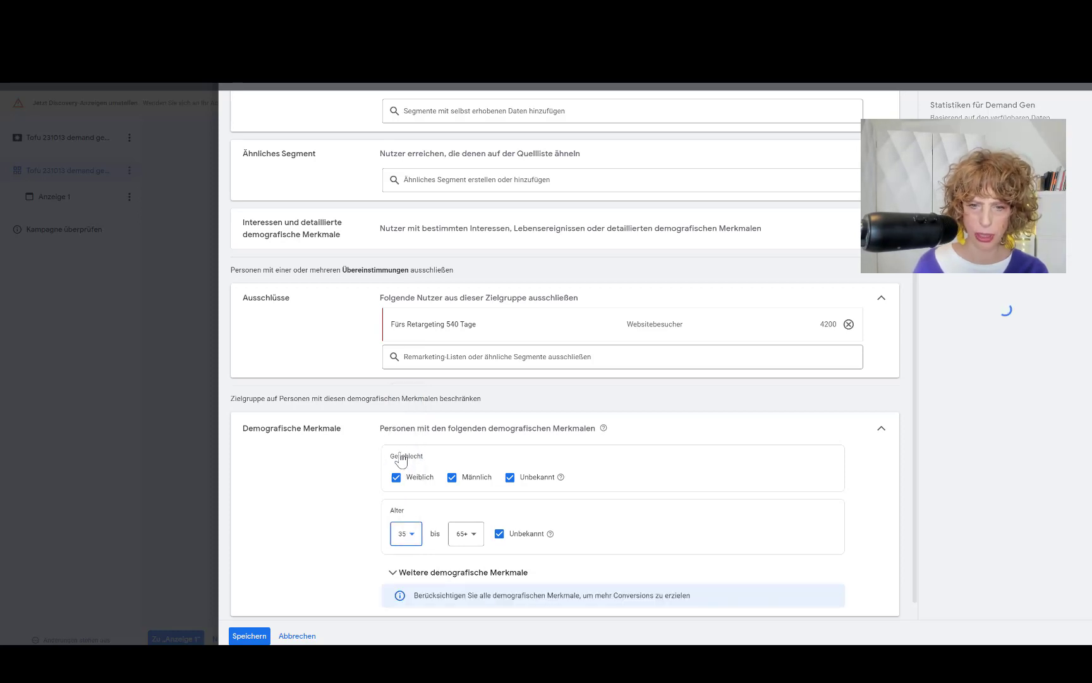
{"action": "left_click", "coordinate": [465, 535]}
{"action": "left_click", "coordinate": [466, 502]}
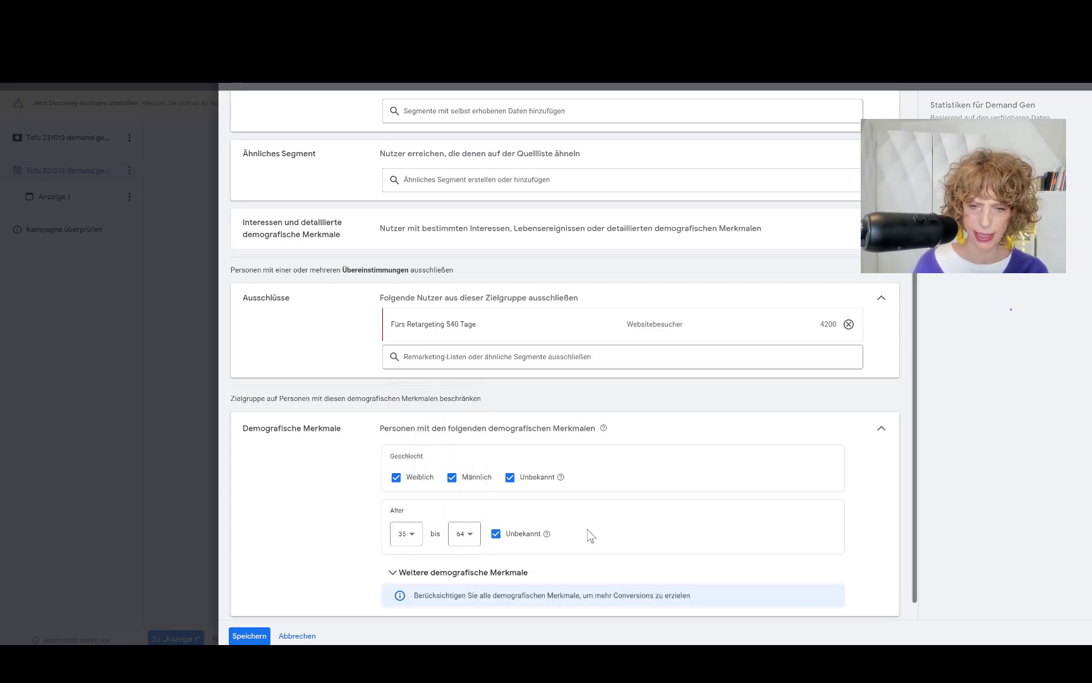
{"action": "scroll", "coordinate": [542, 549], "scroll_direction": "down", "scroll_amount": 1}
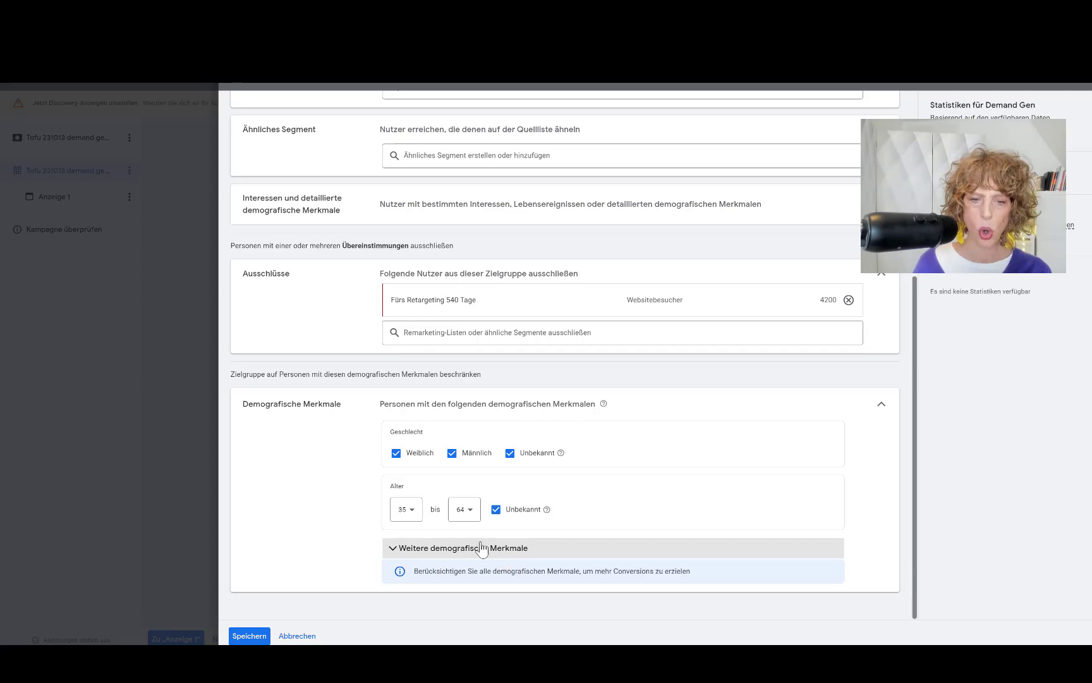
{"action": "left_click", "coordinate": [248, 636]}
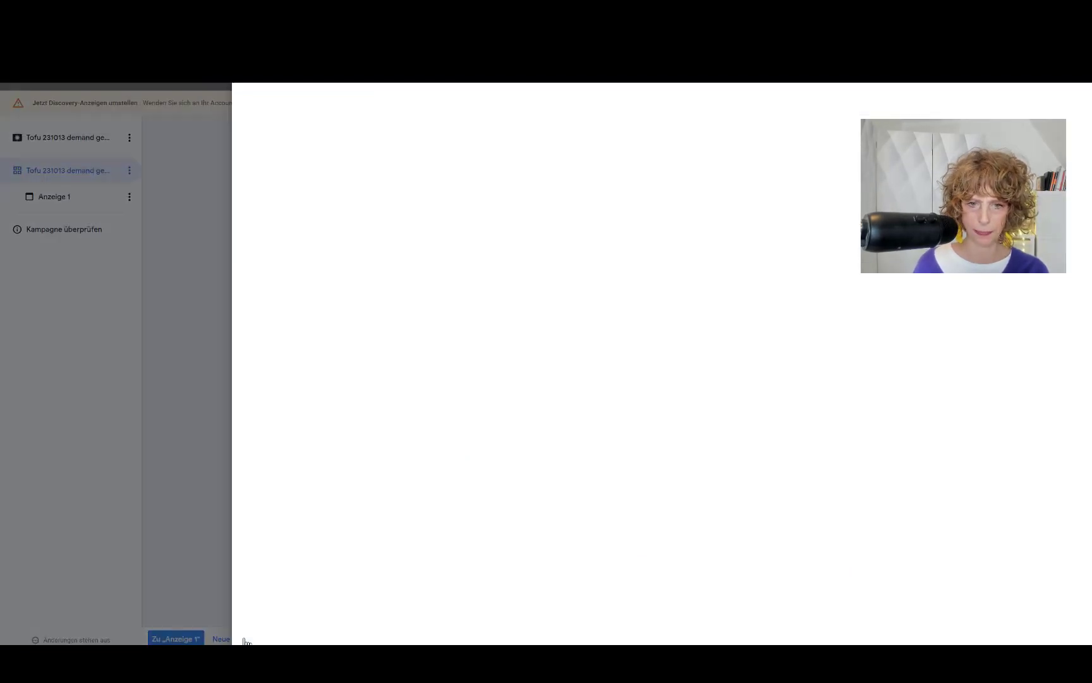
Step: Disable optimized targeting and give the ad group a 35,00 € target CPA
{"action": "scroll", "coordinate": [446, 433], "scroll_direction": "down", "scroll_amount": 1}
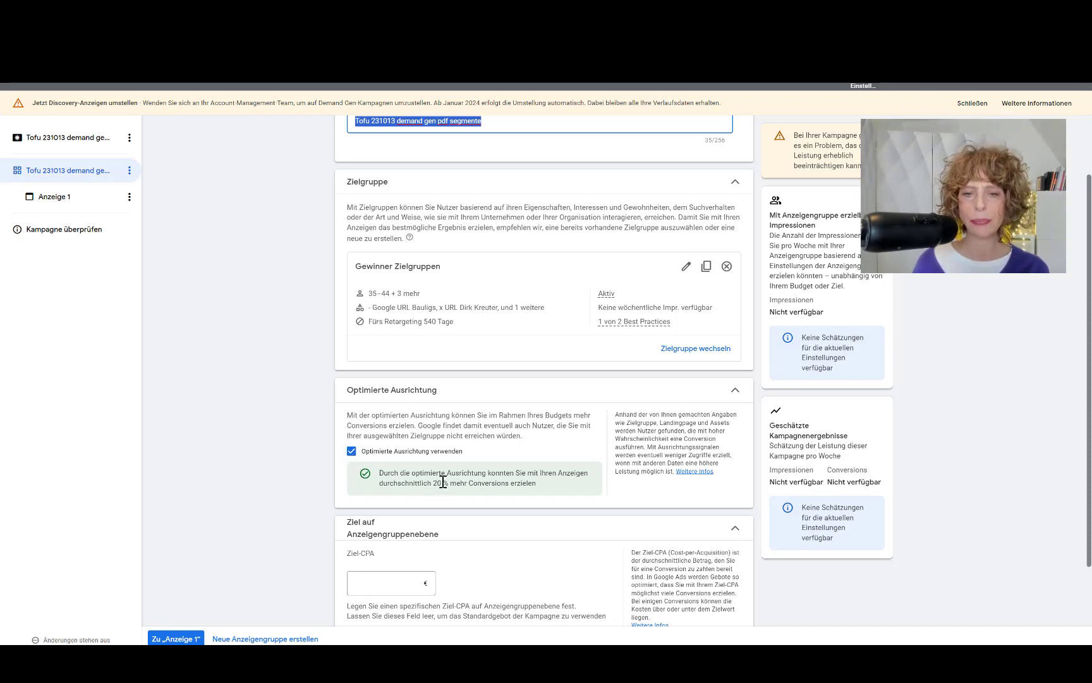
{"action": "left_click", "coordinate": [352, 450]}
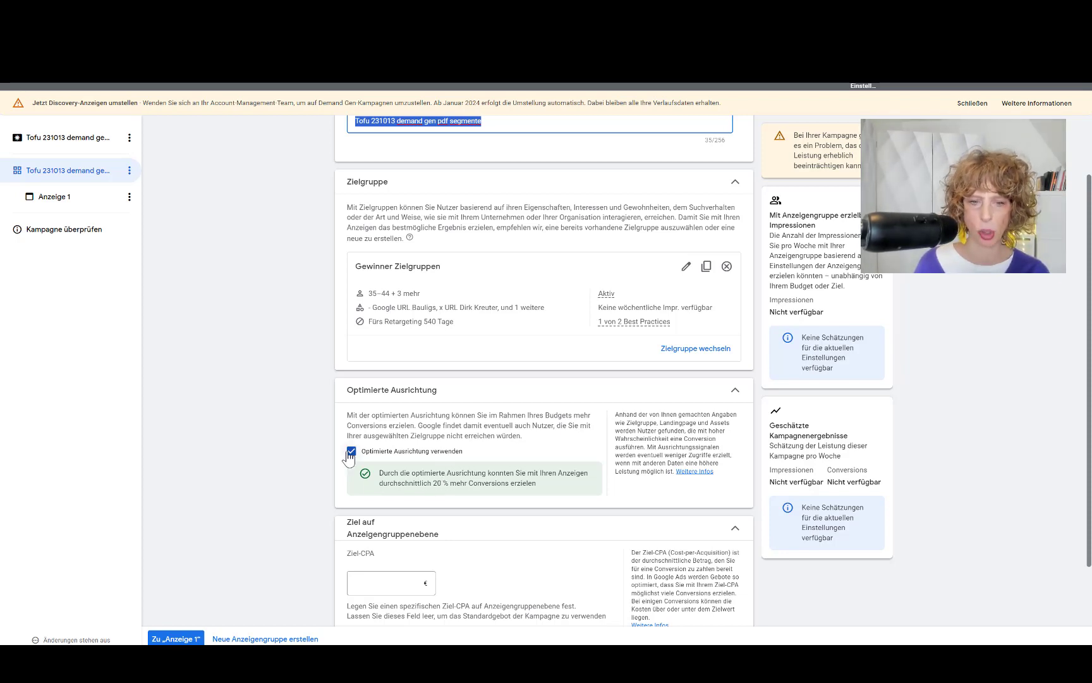
{"action": "scroll", "coordinate": [268, 454], "scroll_direction": "down", "scroll_amount": 1}
{"action": "left_click", "coordinate": [371, 510]}
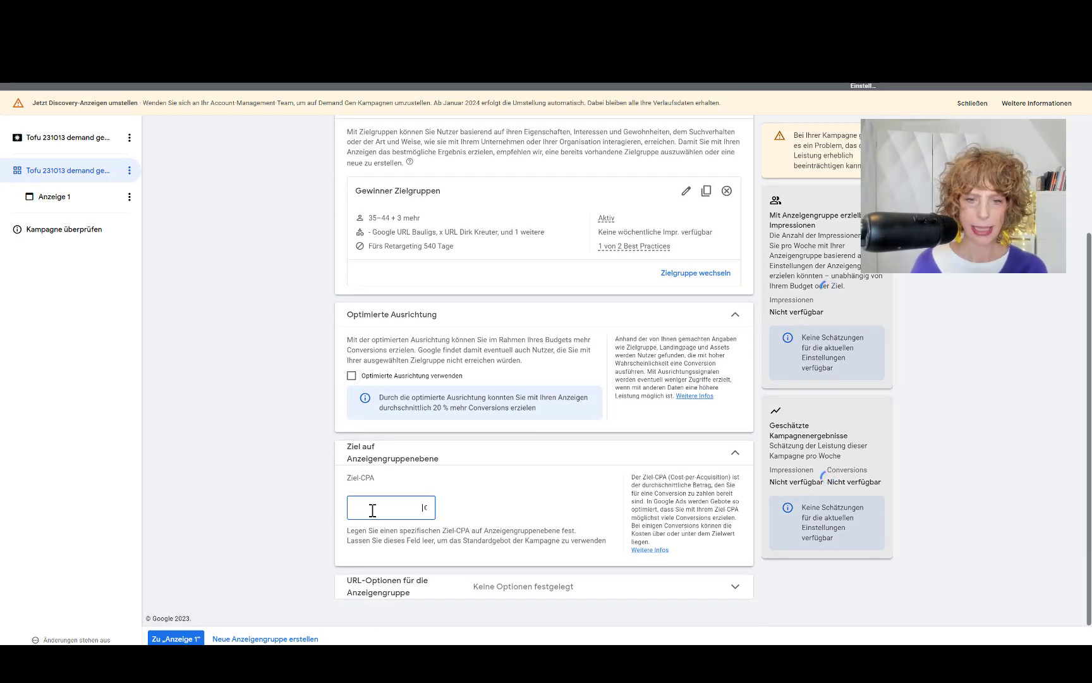
{"action": "type", "text": "35"}
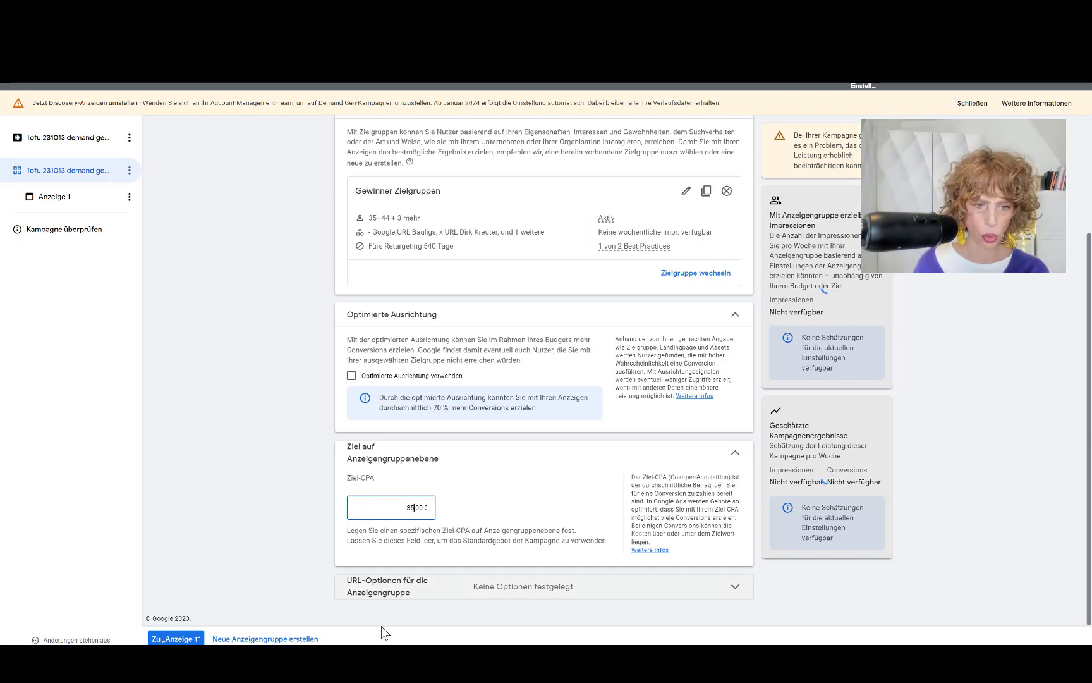
{"action": "left_click", "coordinate": [179, 639]}
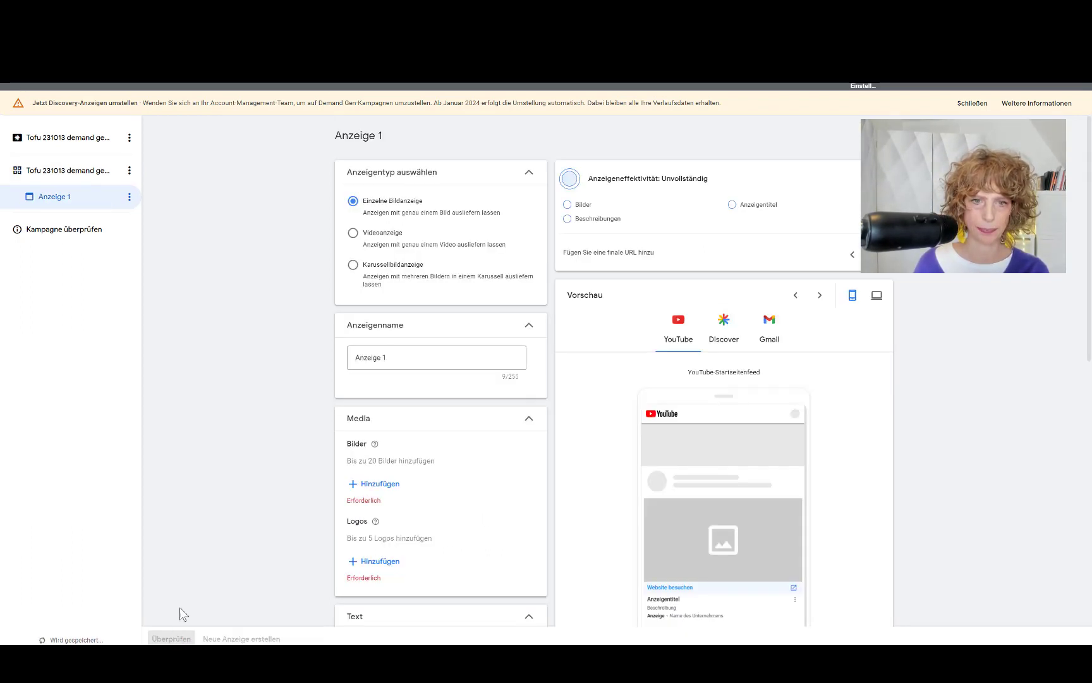
Step: Name the ad 'Tofu 231013 demand gen pdf segmente' and make it a video ad
{"action": "left_click", "coordinate": [353, 233]}
{"action": "type", "text": "Tofu 231013 demand gen pdf segmente"}
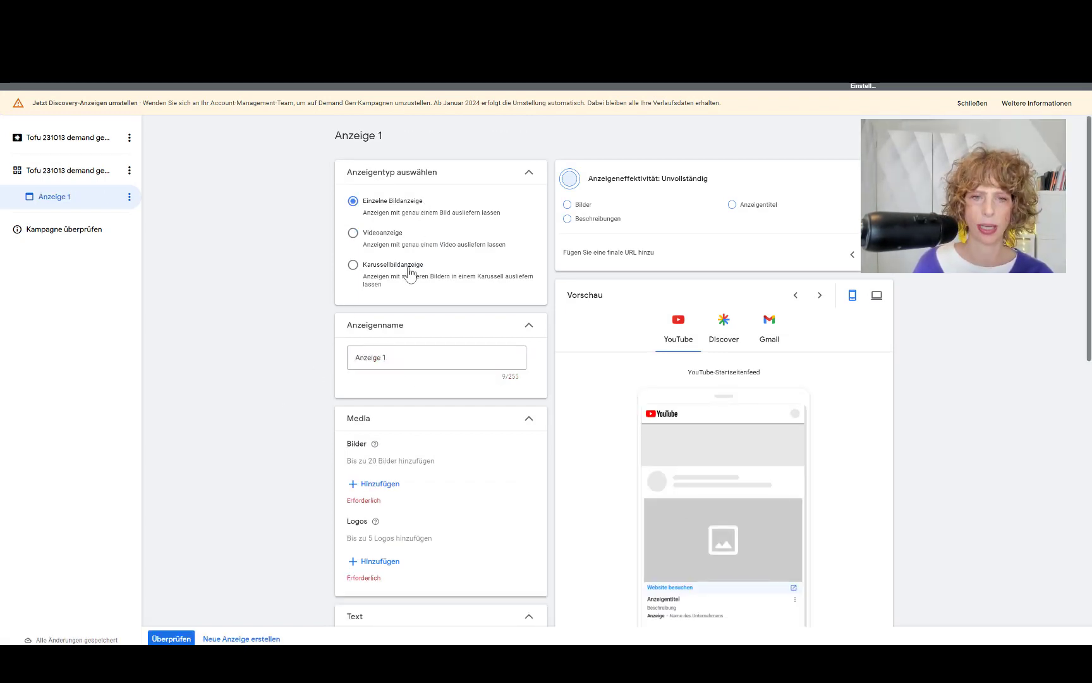
{"action": "left_click", "coordinate": [353, 234]}
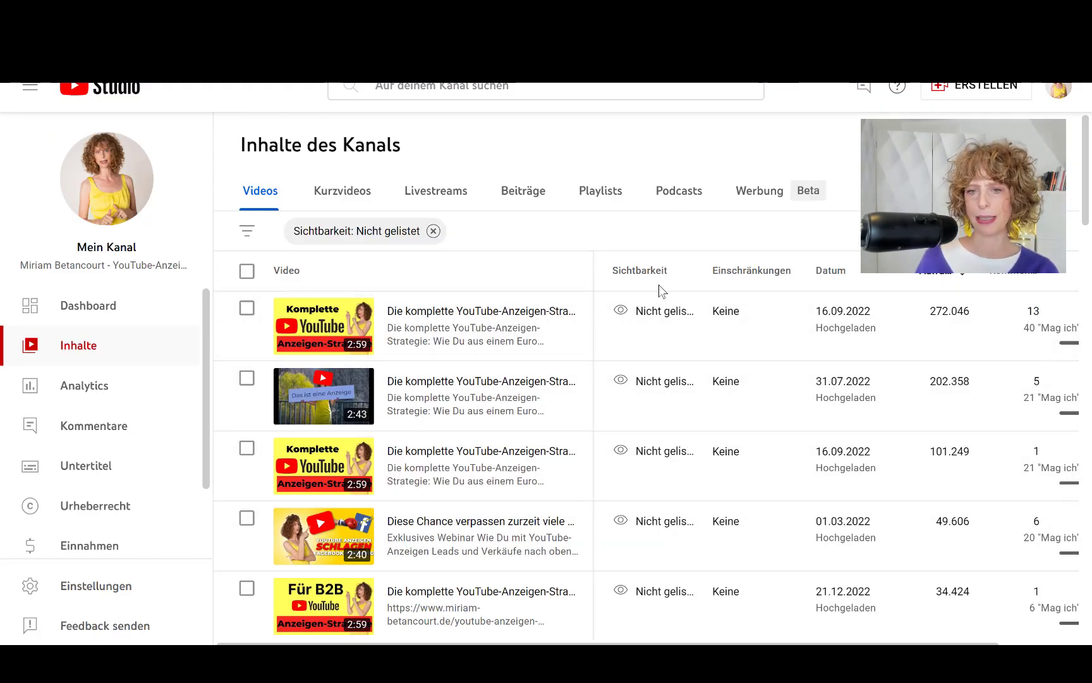
Step: Copy the link of 'Die komplette YouTube-Anzeigen-Strategie' and paste it into the ad's video field
{"action": "mouse_move", "coordinate": [655, 270]}
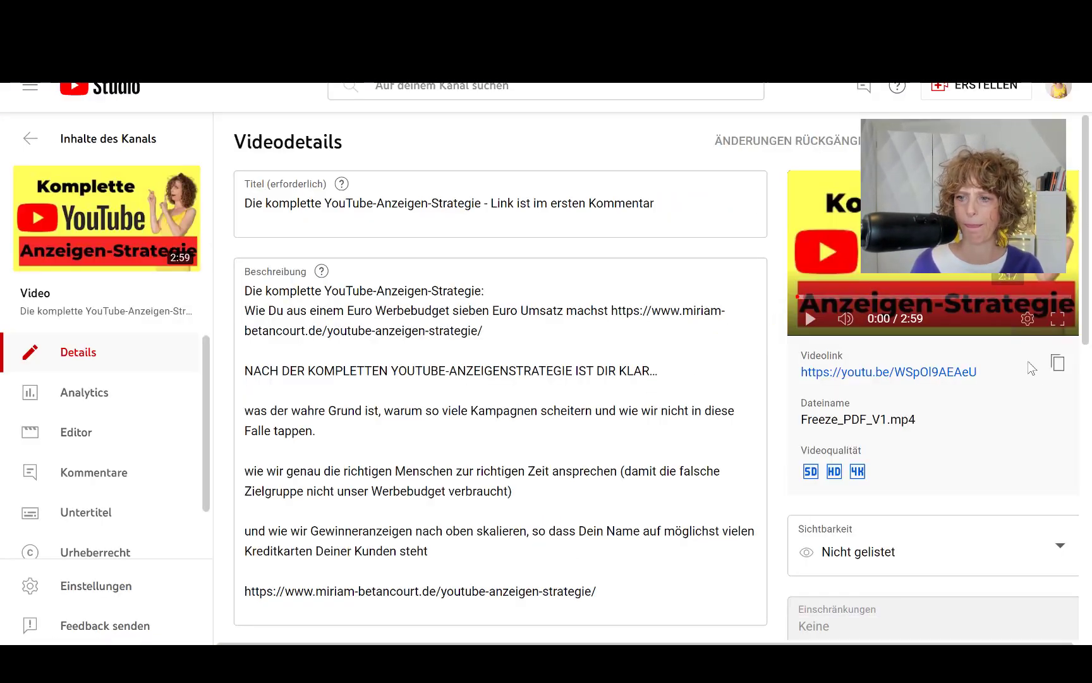
{"action": "left_click", "coordinate": [1058, 364]}
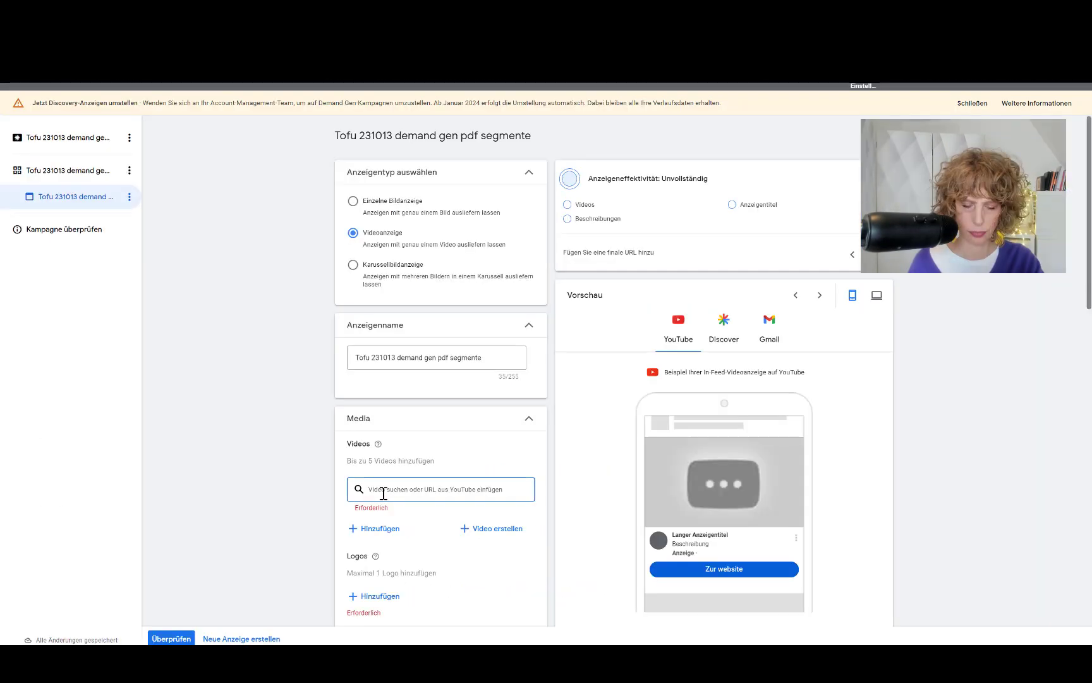
{"action": "key", "text": "ctrl+v"}
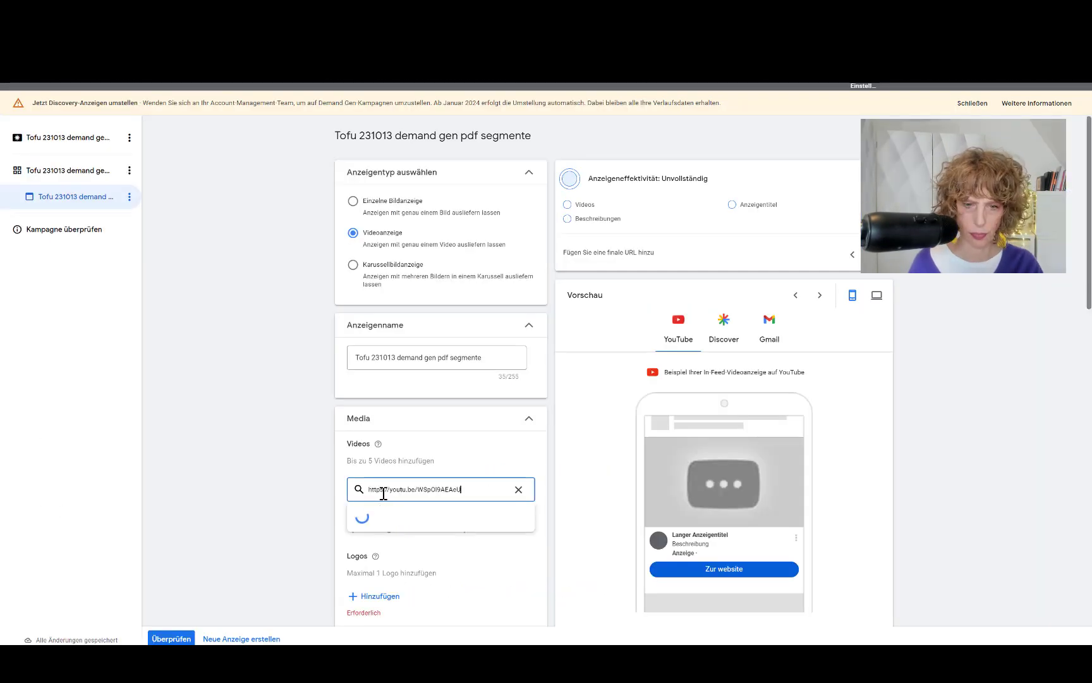
{"action": "scroll", "coordinate": [302, 433], "scroll_direction": "down", "scroll_amount": 1}
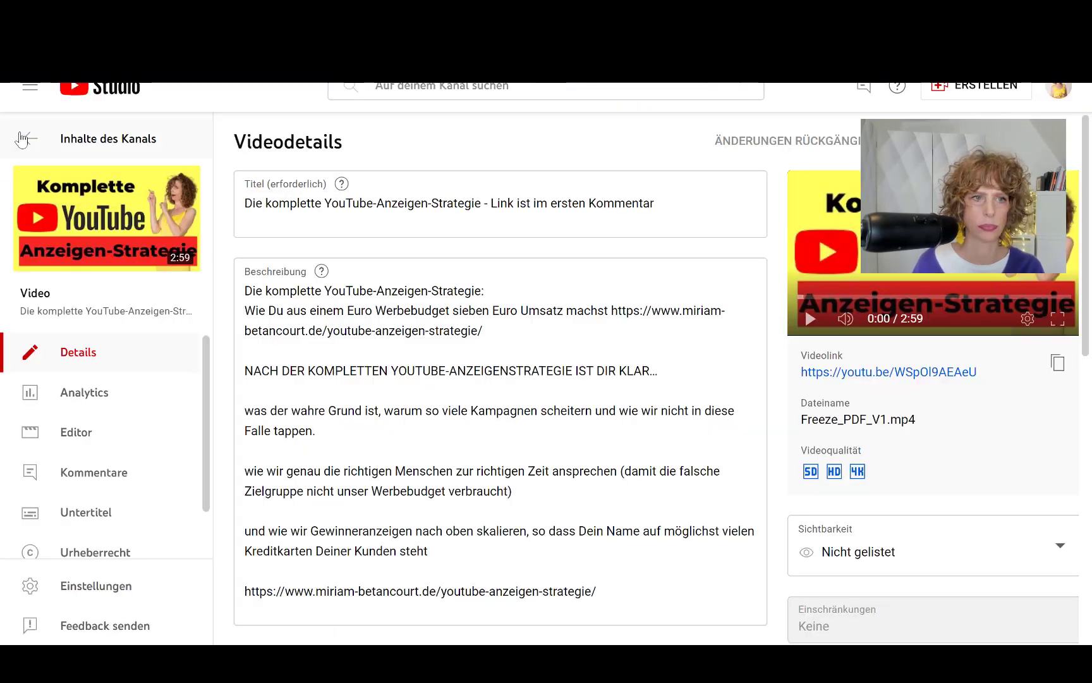
Step: Add the 2:43 unlisted video to the ad by copying its video link
{"action": "left_click", "coordinate": [30, 141]}
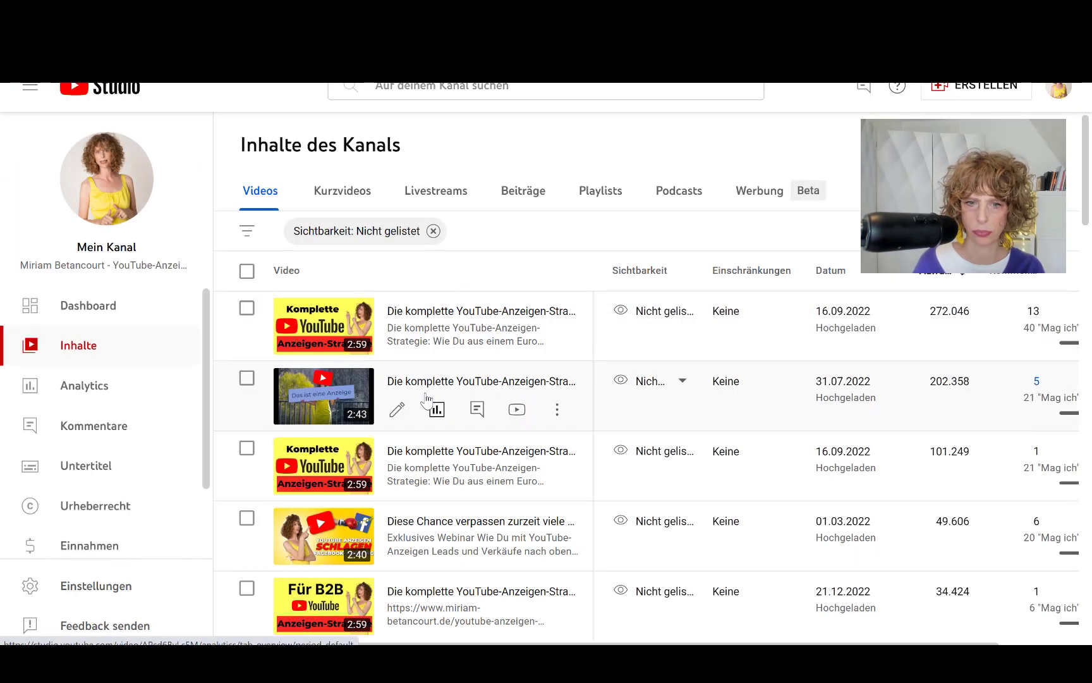
{"action": "left_click", "coordinate": [398, 412]}
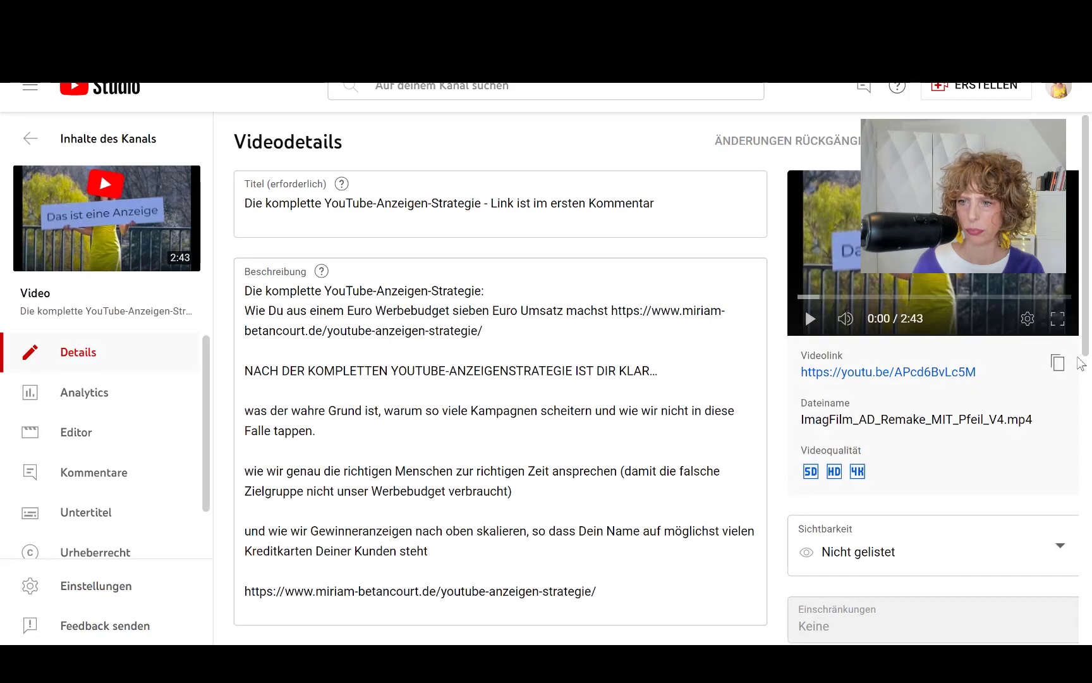
{"action": "left_click", "coordinate": [1057, 362]}
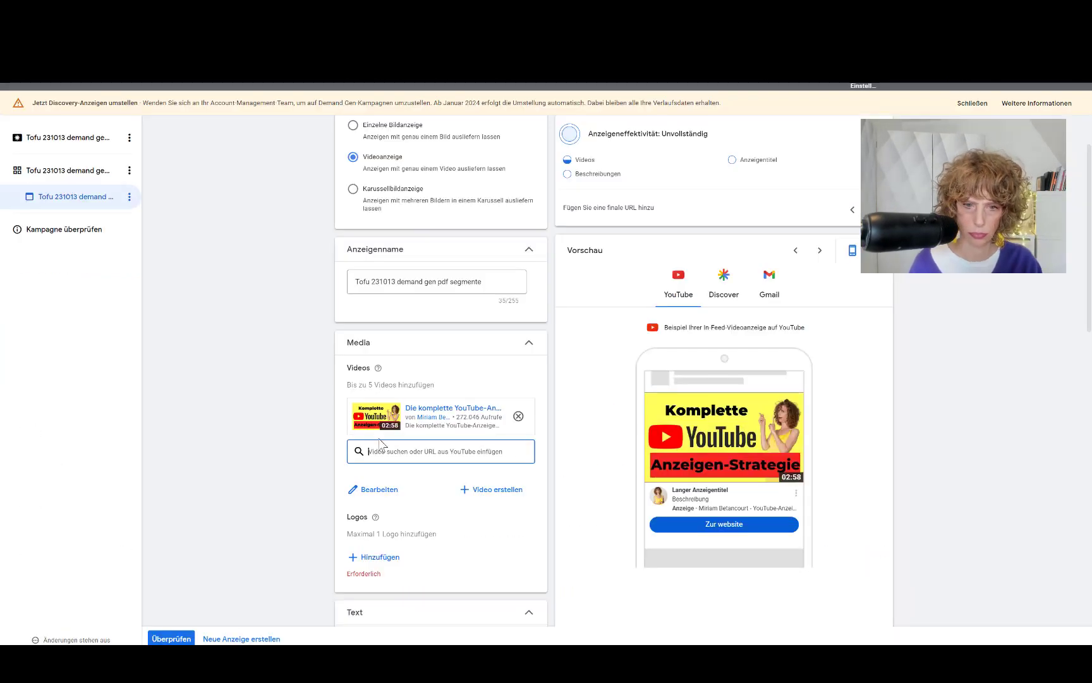
{"action": "key", "text": "super+v"}
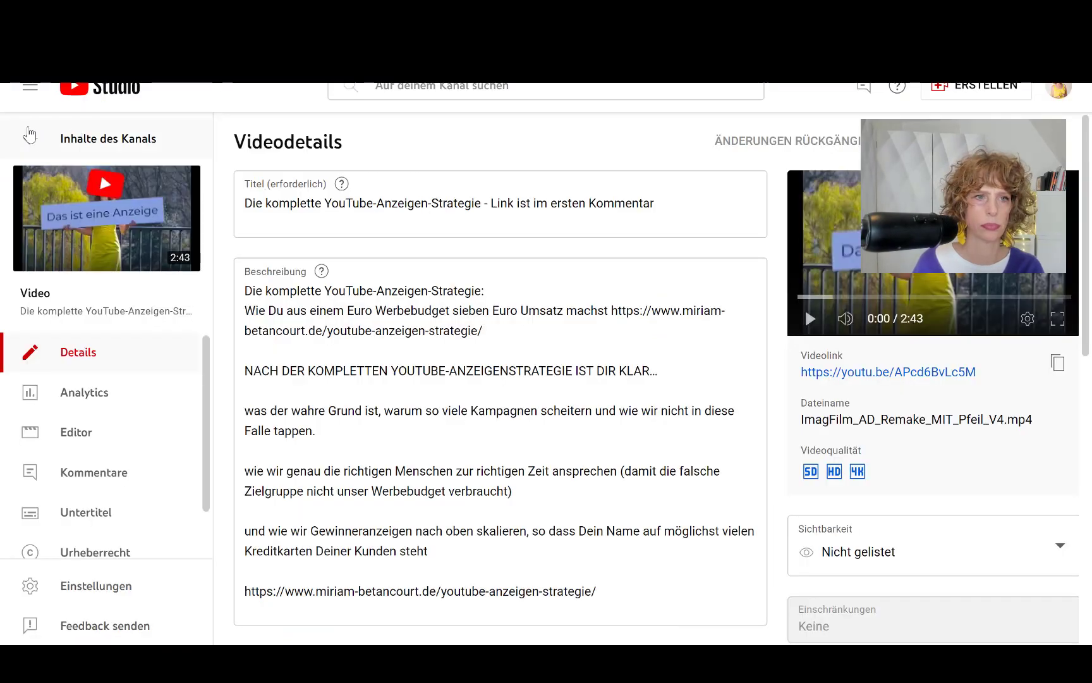
Step: Copy the video link of 'Unternehmer übersehen Chancen mit YouTube-Anzeigen' from its details
{"action": "left_click", "coordinate": [28, 140]}
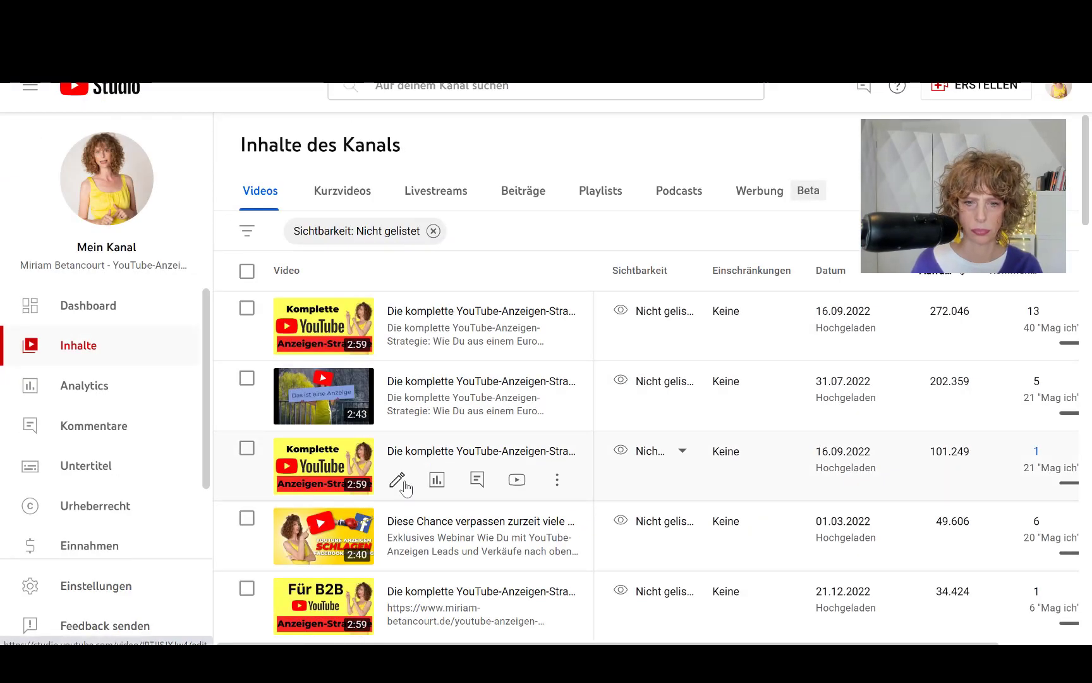
{"action": "scroll", "coordinate": [506, 383], "scroll_direction": "down", "scroll_amount": 5}
{"action": "scroll", "coordinate": [505, 383], "scroll_direction": "down", "scroll_amount": 5}
{"action": "left_click", "coordinate": [480, 524]}
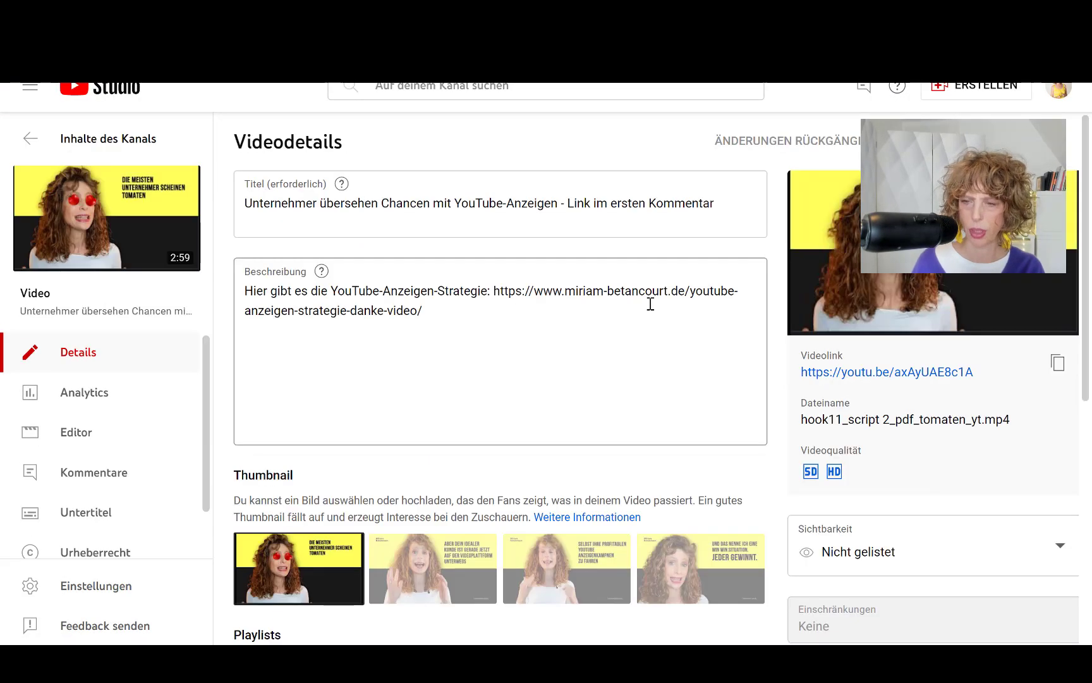
{"action": "left_click", "coordinate": [1058, 363]}
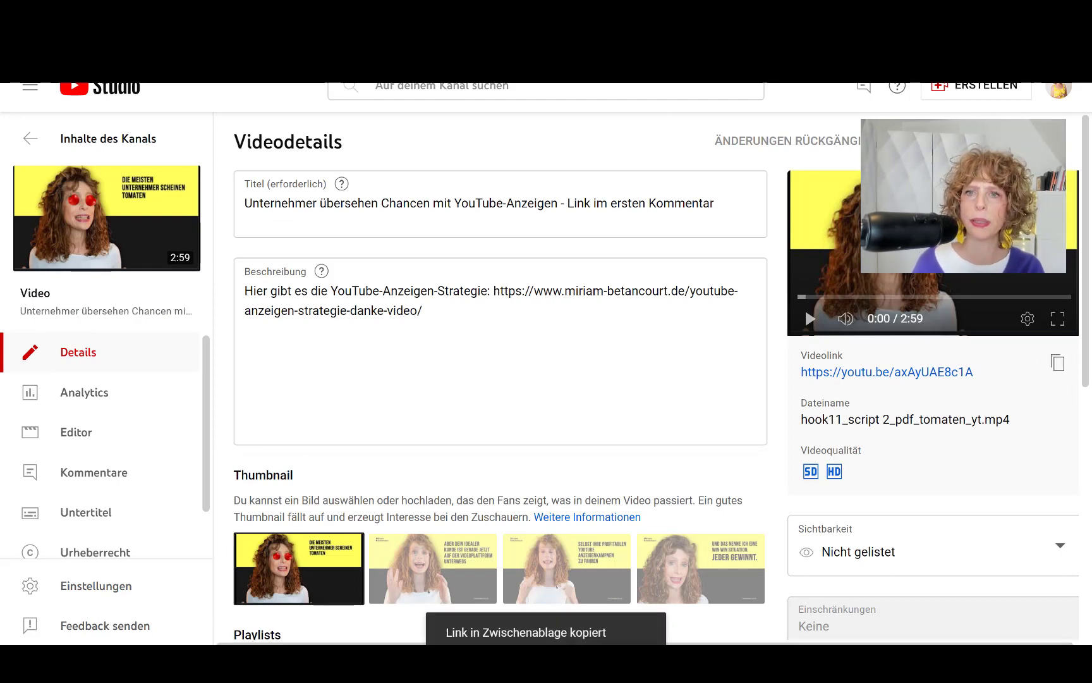
Step: Paste the 'Unternehmer übersehen Chancen' link into the ad as its fourth video
{"action": "key", "text": "ctrl+Tab"}
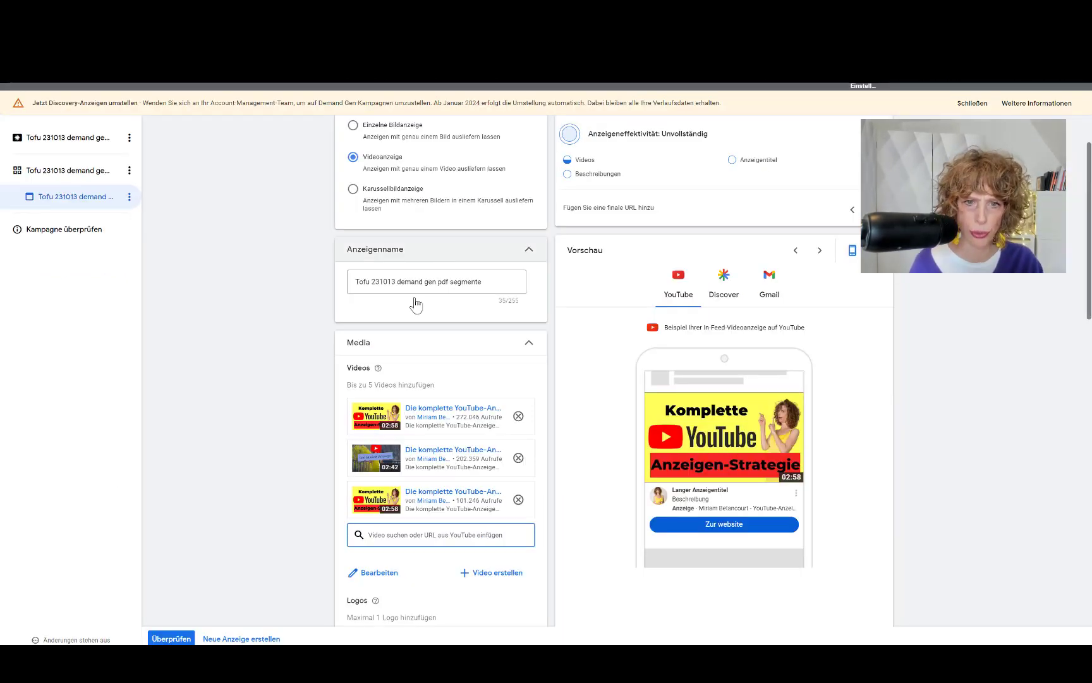
{"action": "key", "text": "ctrl+v"}
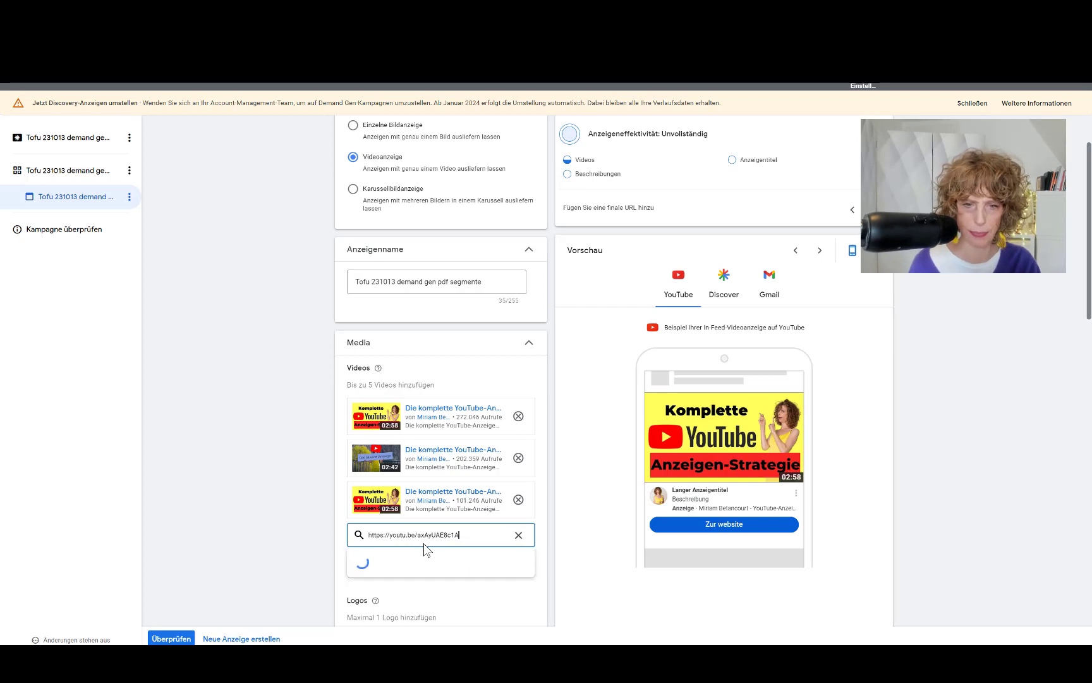
{"action": "scroll", "coordinate": [238, 419], "scroll_direction": "down", "scroll_amount": 2}
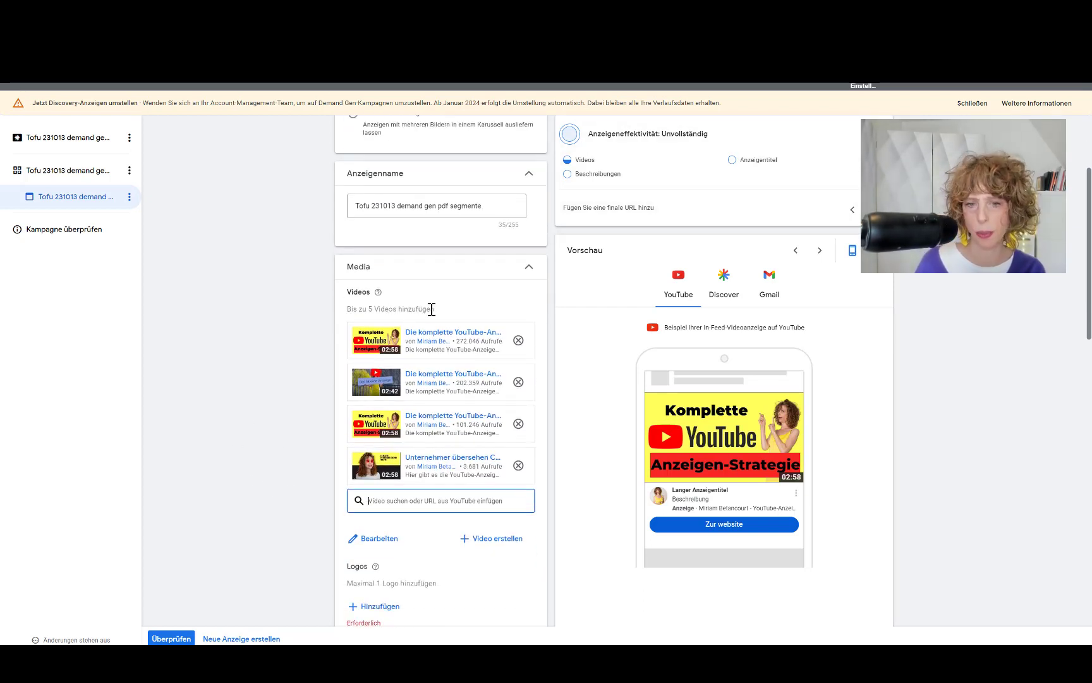
{"action": "scroll", "coordinate": [431, 309], "scroll_direction": "down", "scroll_amount": 2}
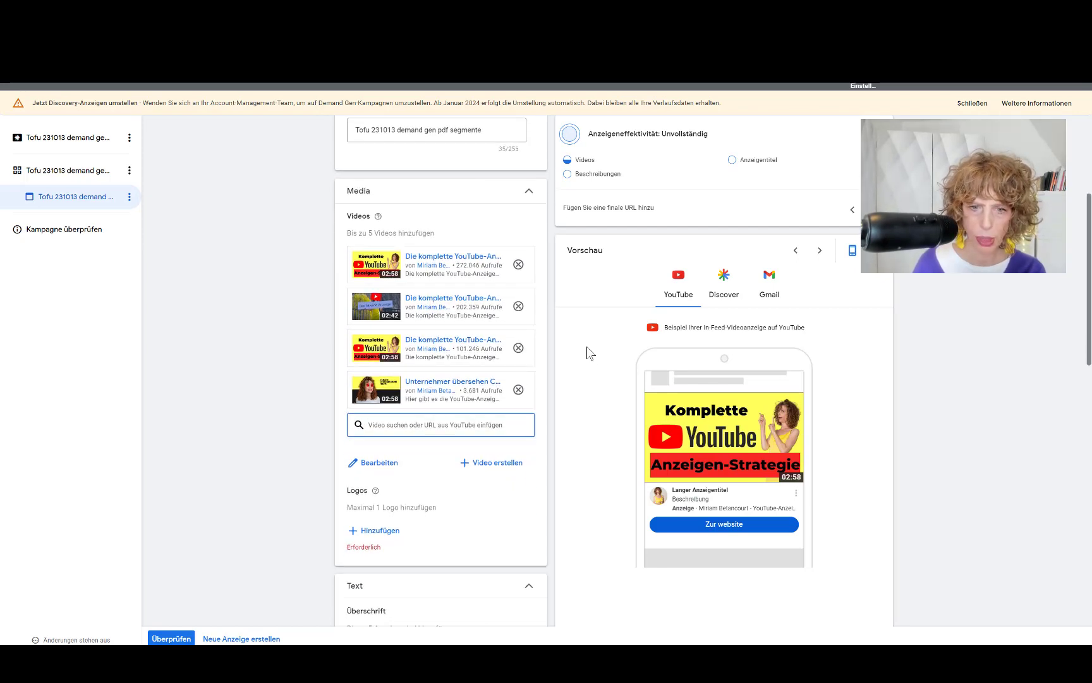
Step: Add 'logo beige.png' from the asset library as the ad's logo and save it
{"action": "left_click", "coordinate": [383, 535]}
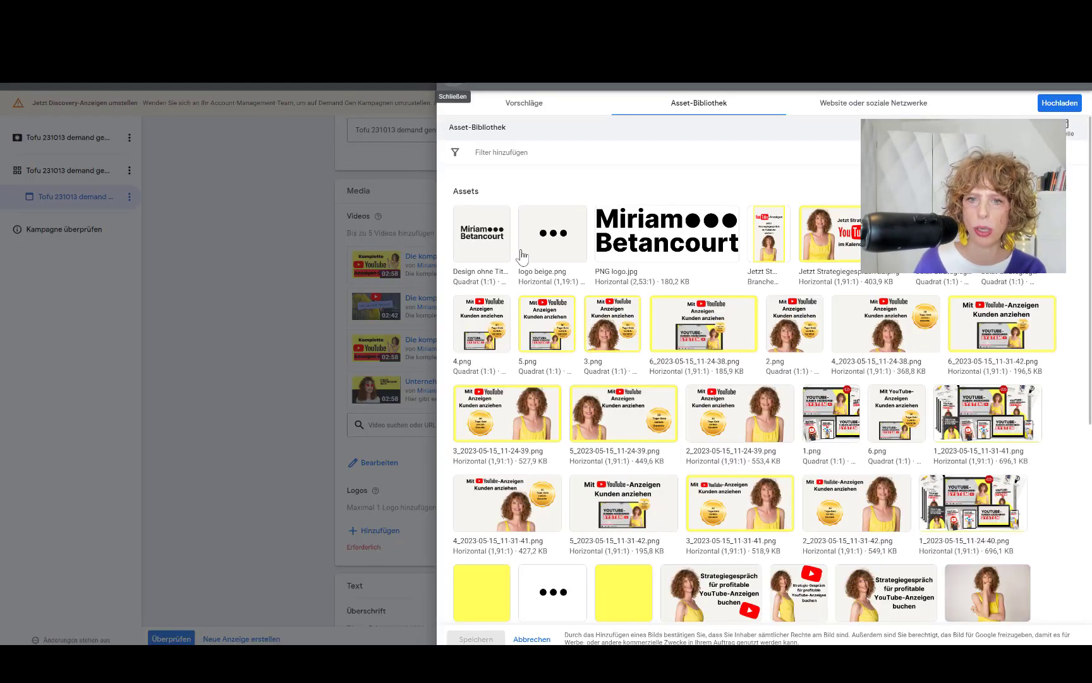
{"action": "left_click", "coordinate": [521, 253]}
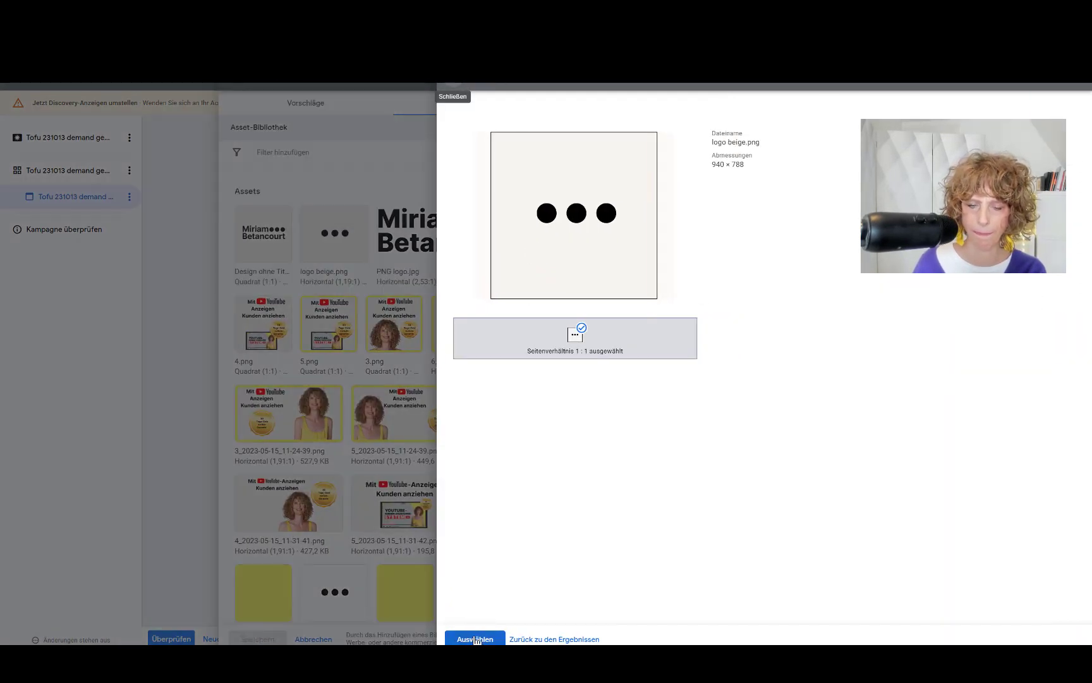
{"action": "left_click", "coordinate": [475, 638]}
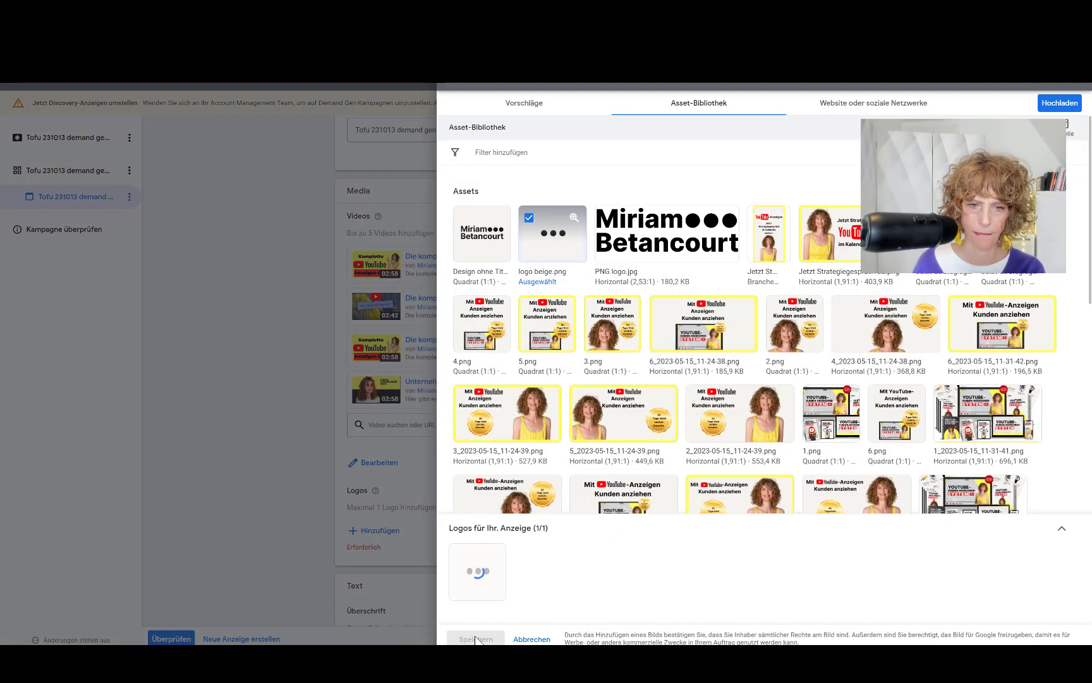
{"action": "left_click", "coordinate": [458, 82]}
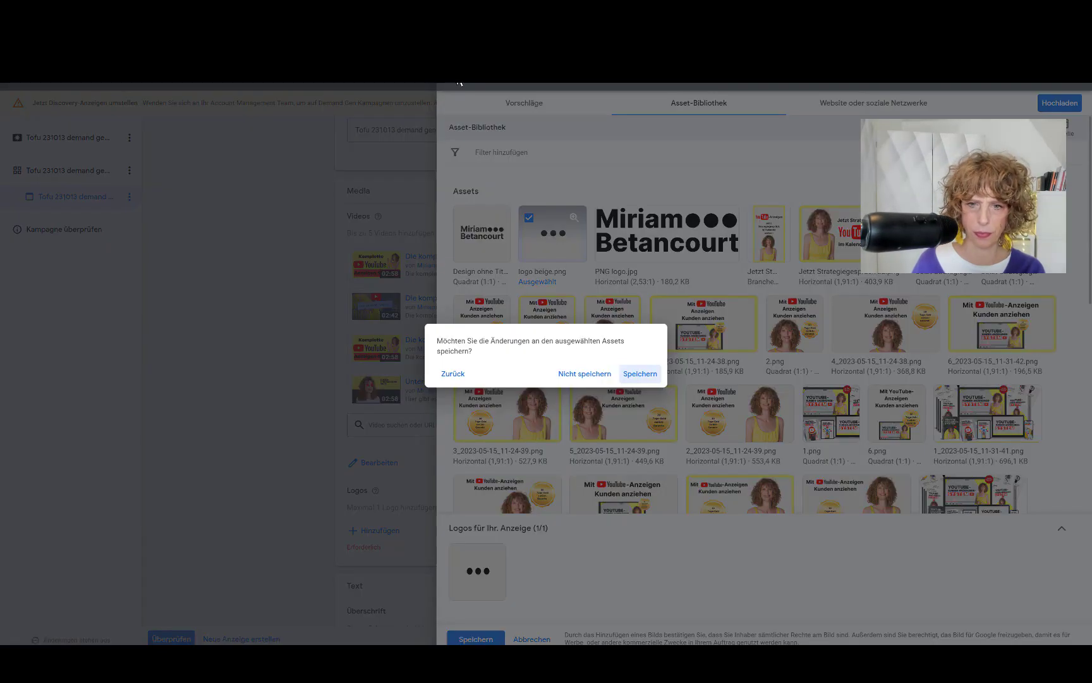
{"action": "left_click", "coordinate": [640, 374]}
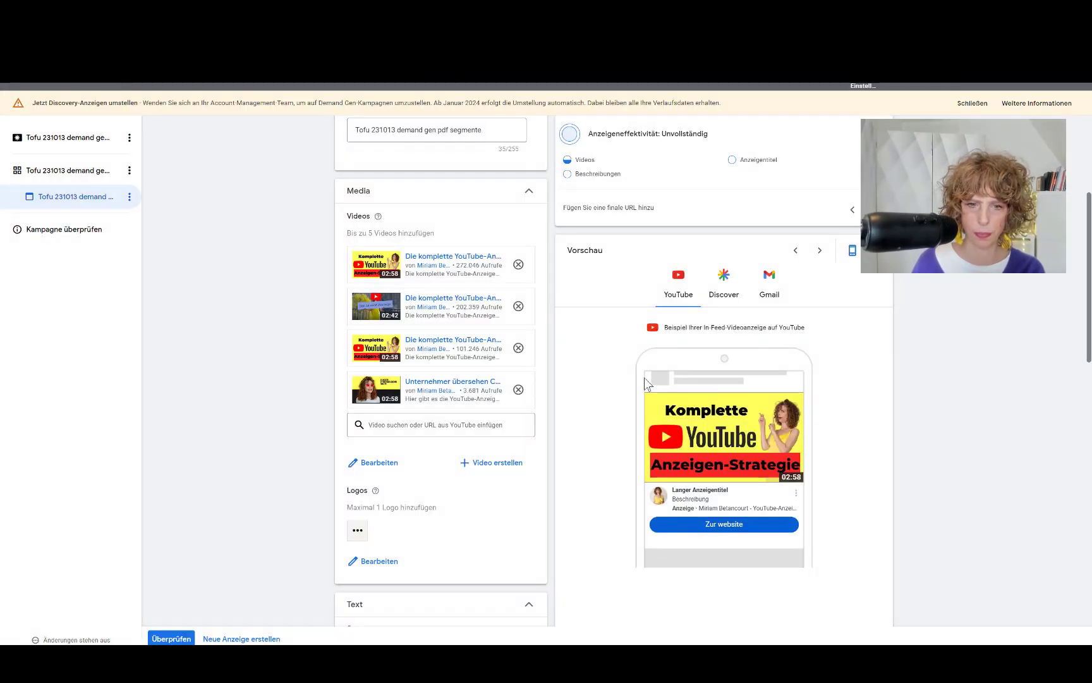
Step: Choose 'Weitere Infos' from the call-to-action text dropdown
{"action": "scroll", "coordinate": [440, 476], "scroll_direction": "down", "scroll_amount": 4}
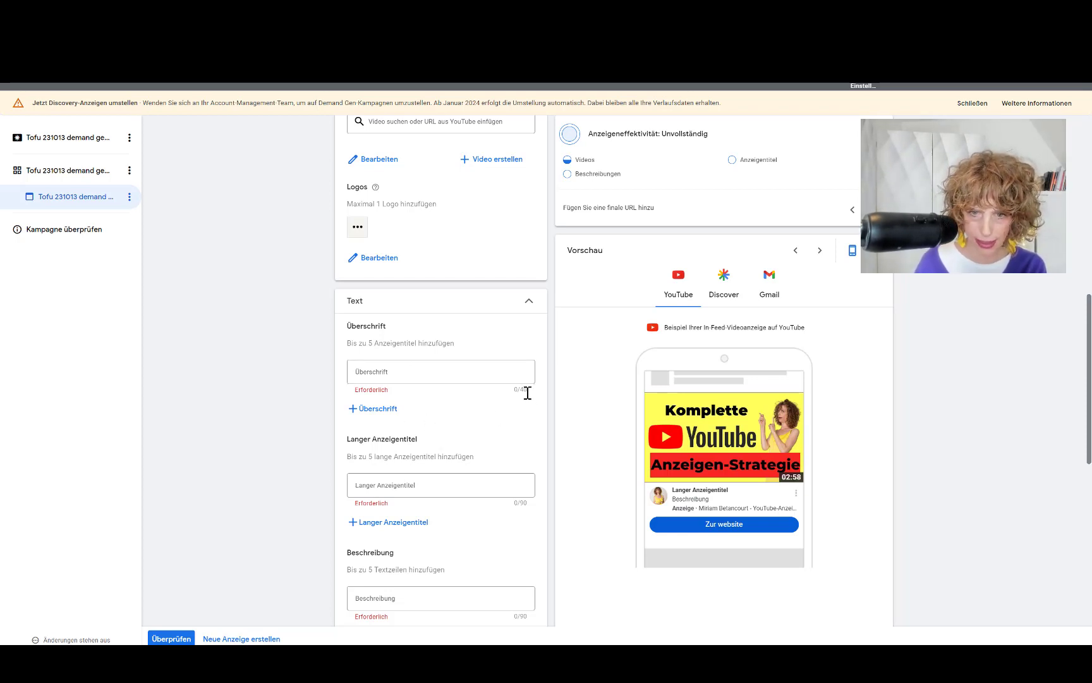
{"action": "scroll", "coordinate": [534, 510], "scroll_direction": "down", "scroll_amount": 2}
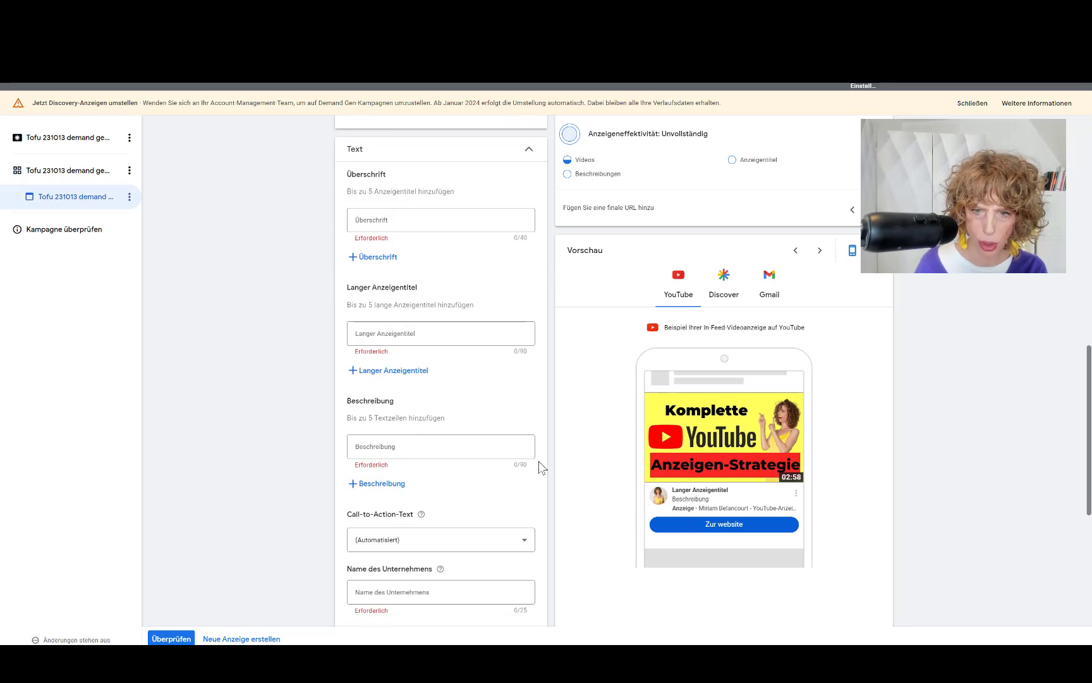
{"action": "scroll", "coordinate": [539, 469], "scroll_direction": "down", "scroll_amount": 1}
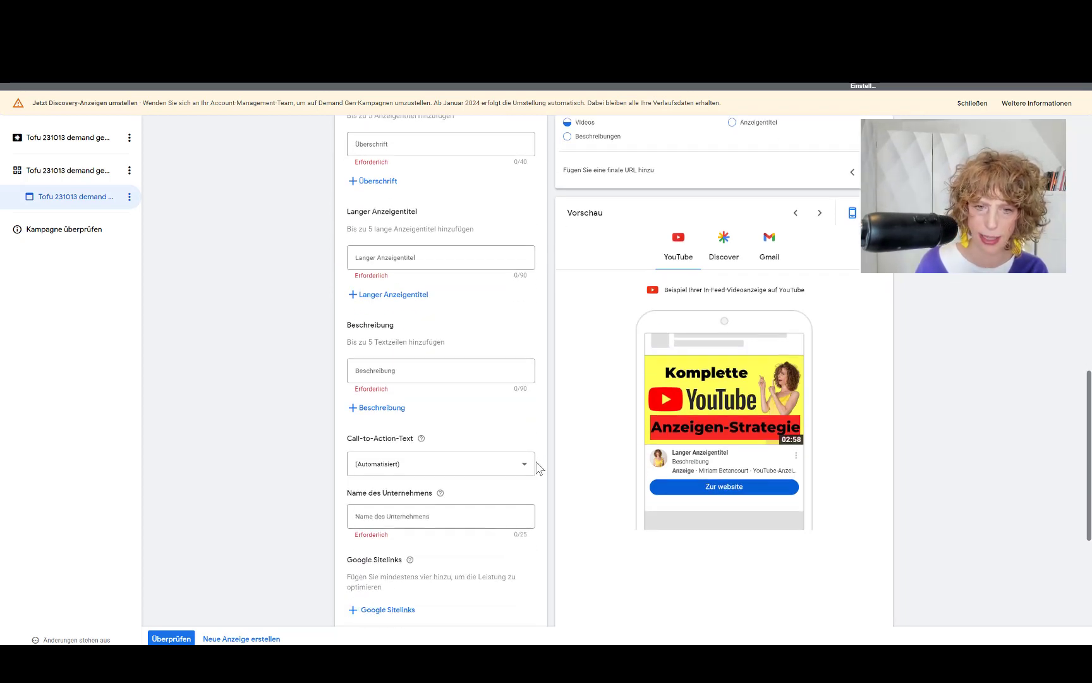
{"action": "left_click", "coordinate": [474, 468]}
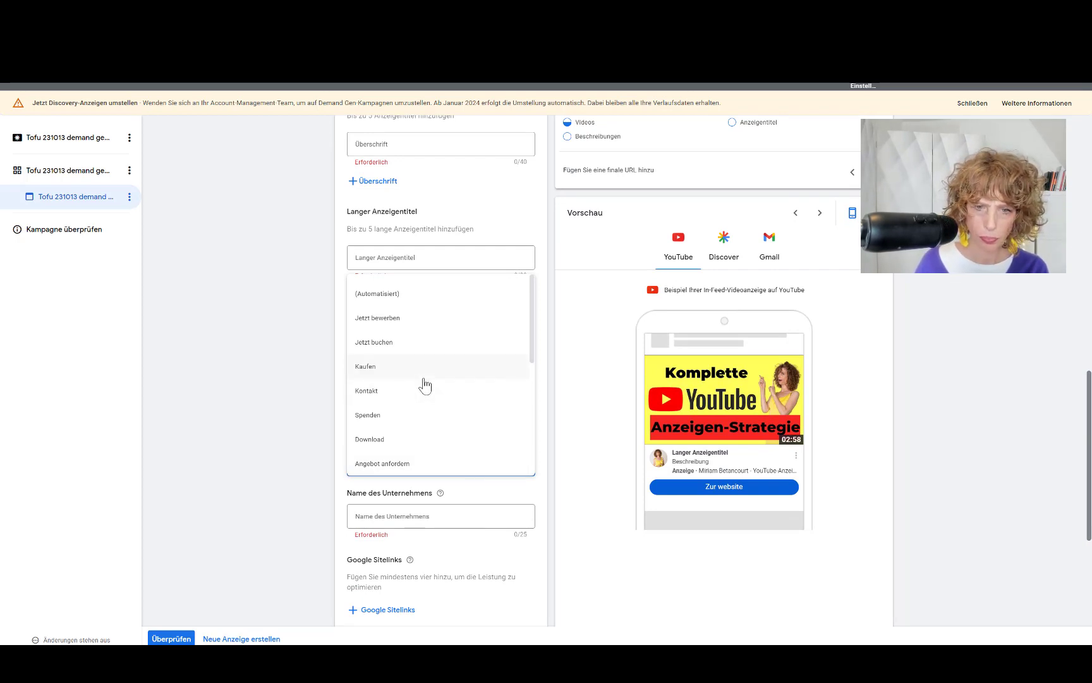
{"action": "scroll", "coordinate": [424, 386], "scroll_direction": "down", "scroll_amount": 2}
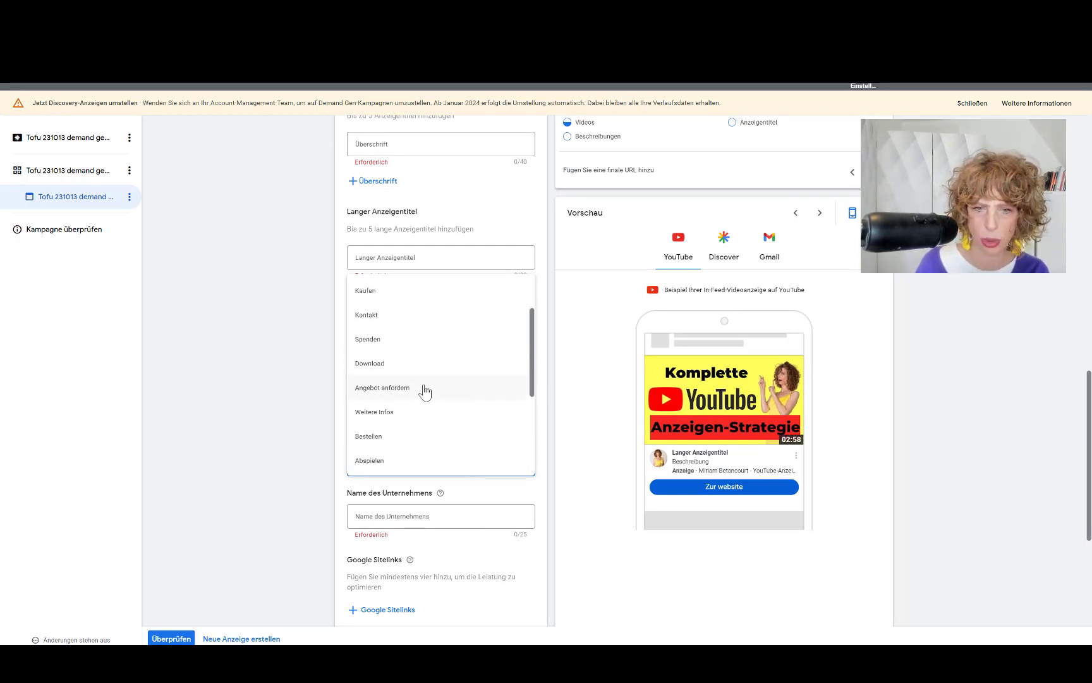
{"action": "left_click", "coordinate": [388, 420]}
{"action": "scroll", "coordinate": [319, 418], "scroll_direction": "up", "scroll_amount": 4}
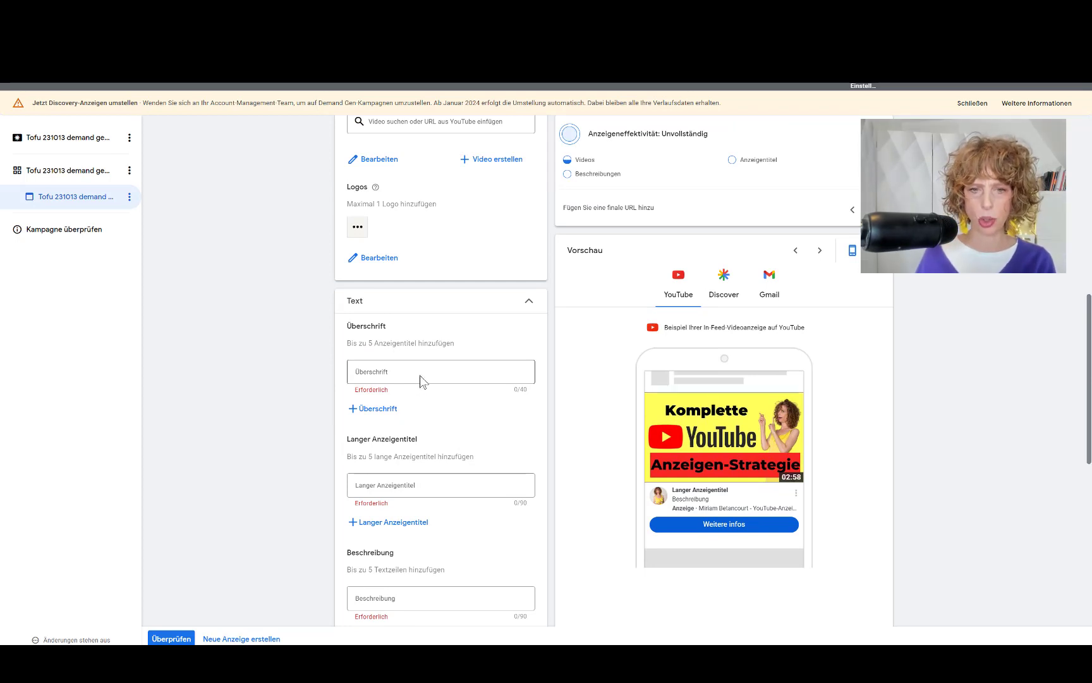
Step: Enter headlines 'Kunden anziehen mit YouTube-Anzeigen' and 'Kunden finden mit YouTube-Anzeige'
{"action": "left_click", "coordinate": [418, 372]}
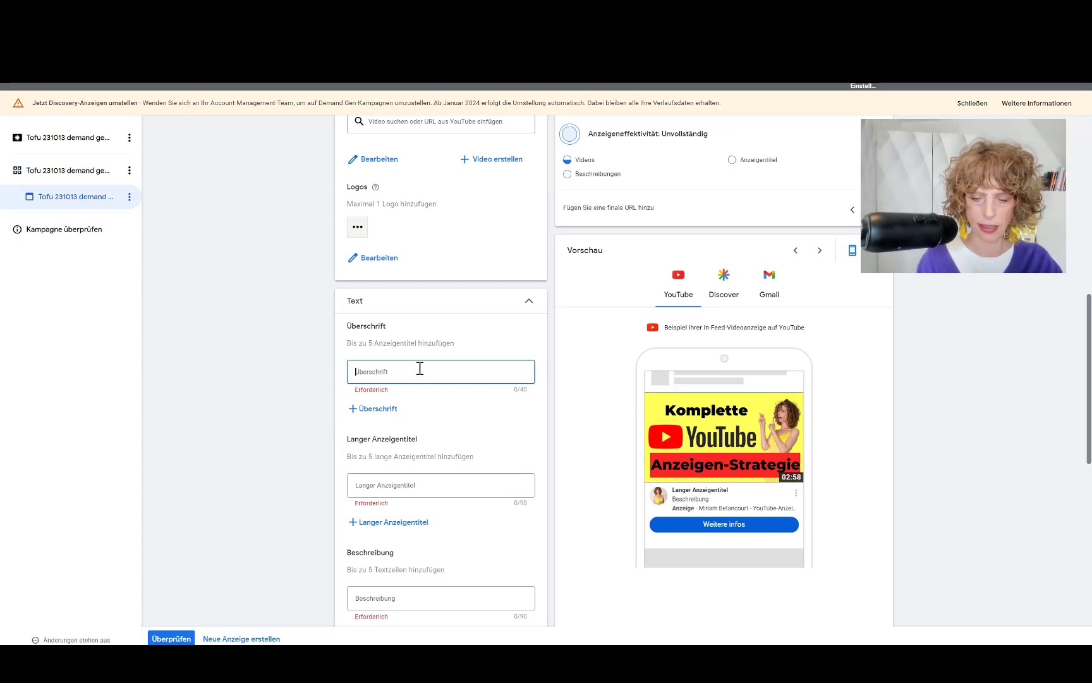
{"action": "type", "text": "Kun"}
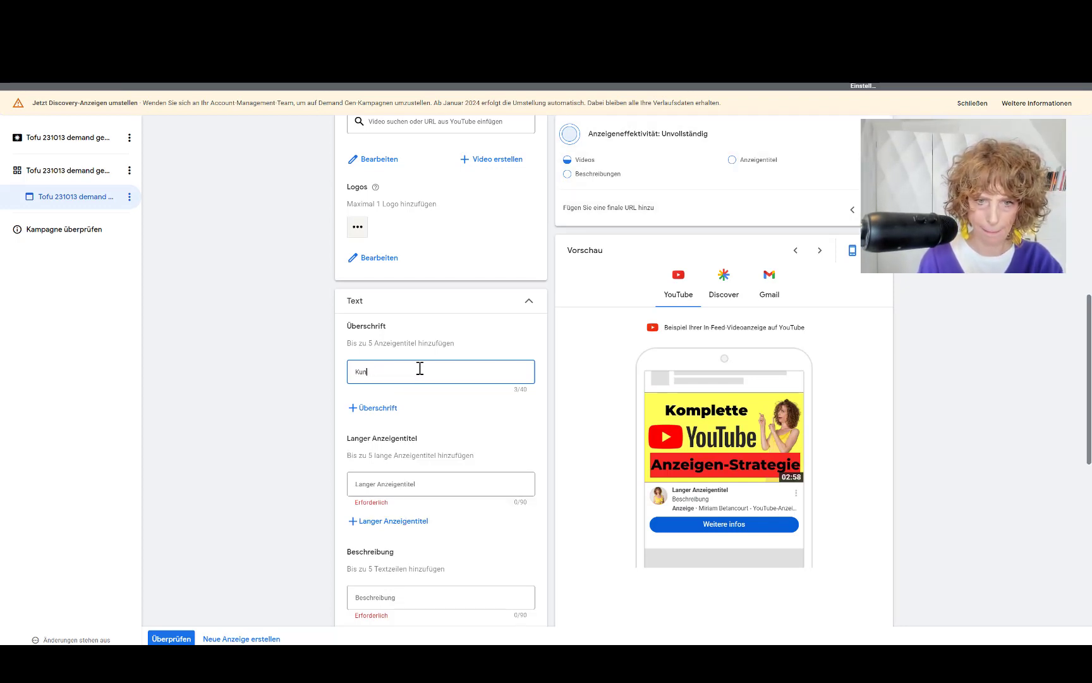
{"action": "type", "text": "den nziehen"}
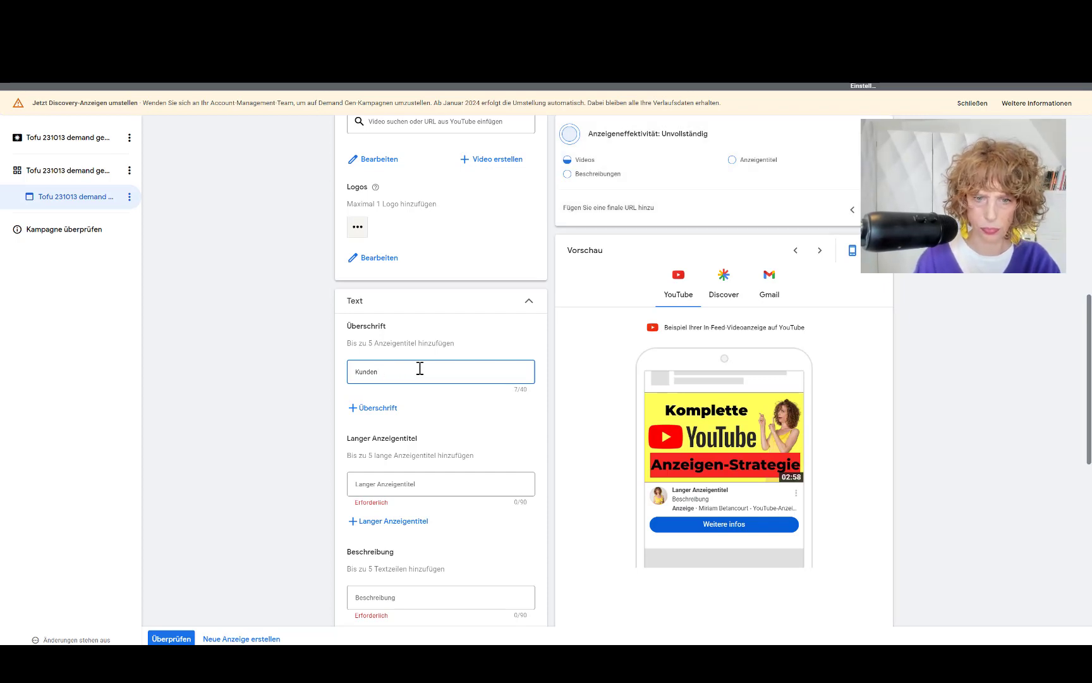
{"action": "key", "text": "BackSpace"}
{"action": "key", "text": "BackSpace"}
{"action": "key", "text": "BackSpace"}
{"action": "key", "text": "BackSpace"}
{"action": "key", "text": "BackSpace"}
{"action": "key", "text": "BackSpace"}
{"action": "key", "text": "BackSpace"}
{"action": "type", "text": "K"}
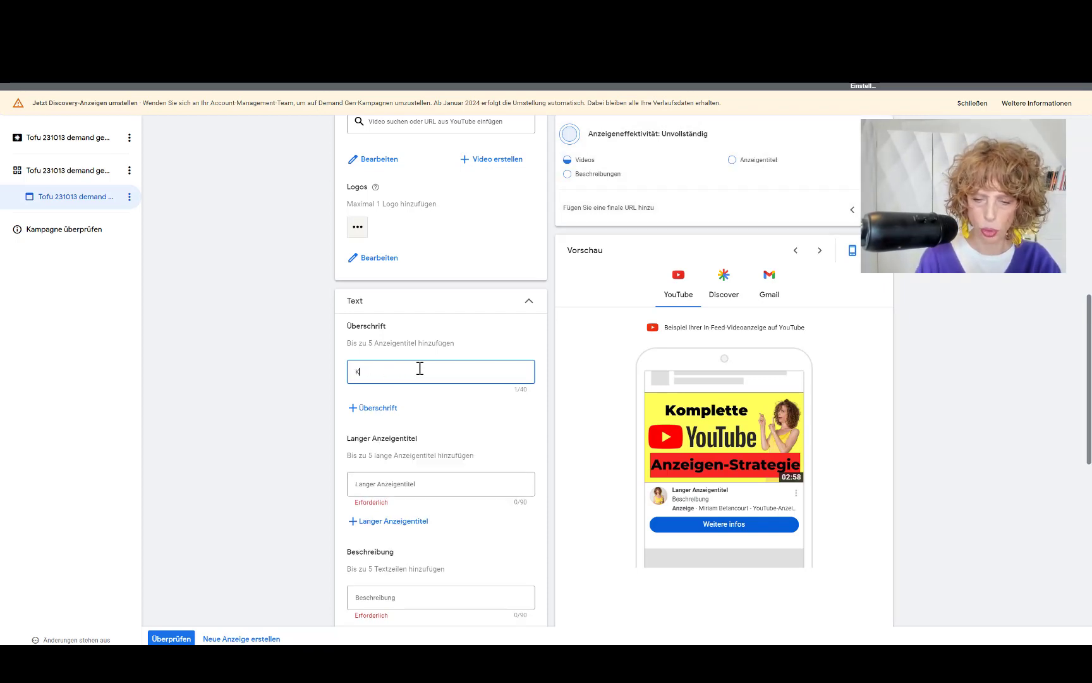
{"action": "type", "text": "unden anz"}
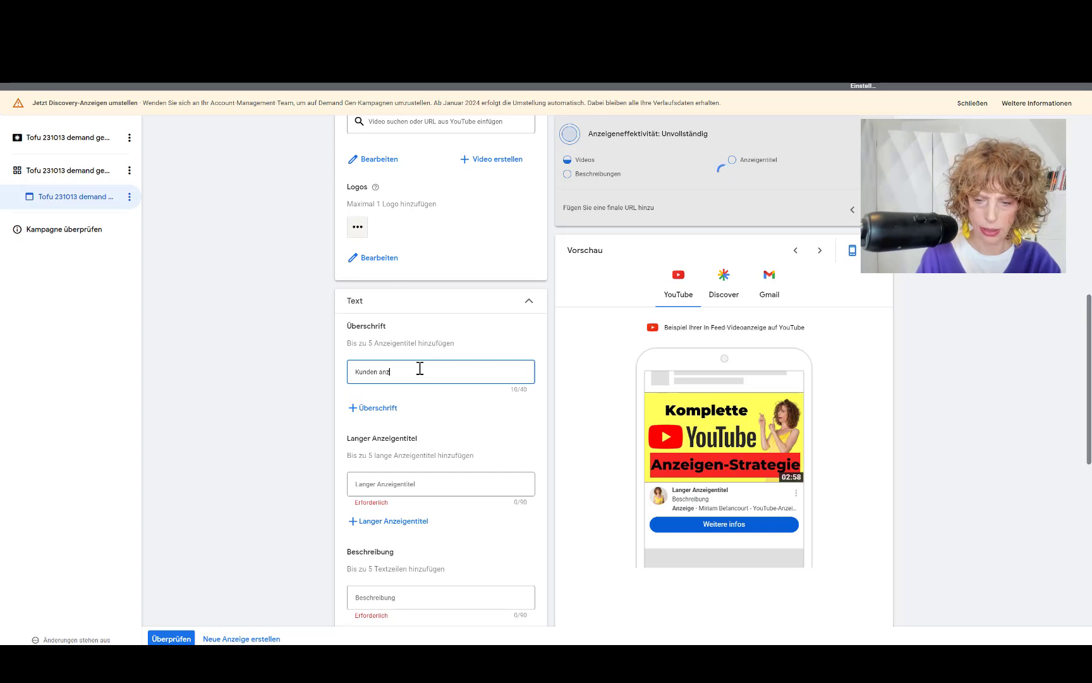
{"action": "type", "text": "iehen mi"}
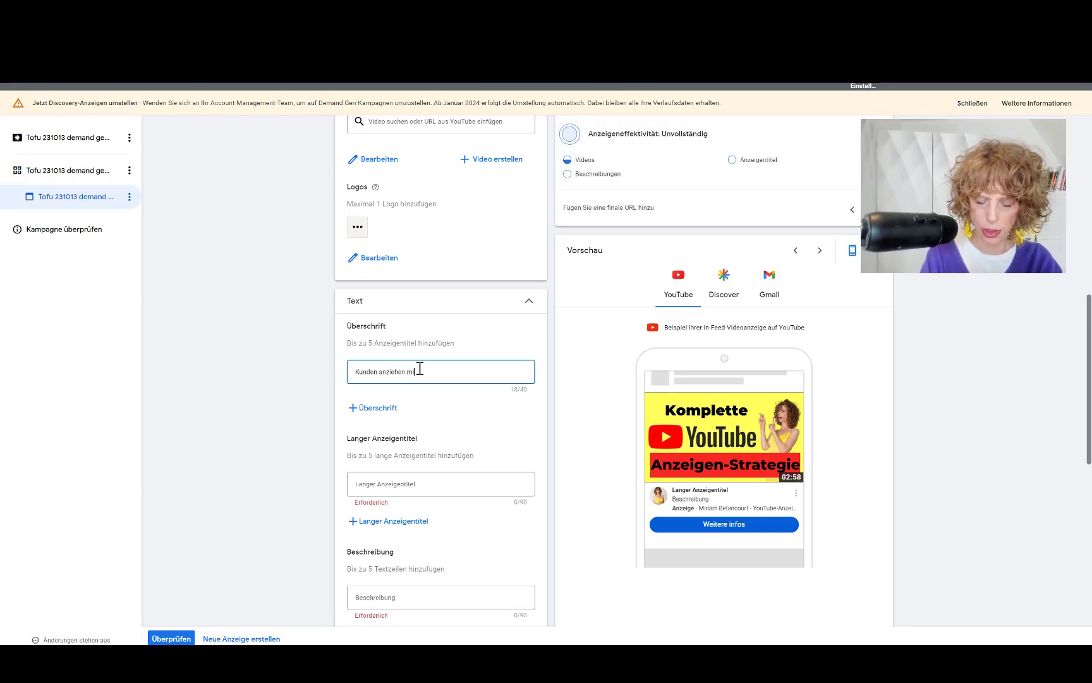
{"action": "type", "text": "t YouTube-An"}
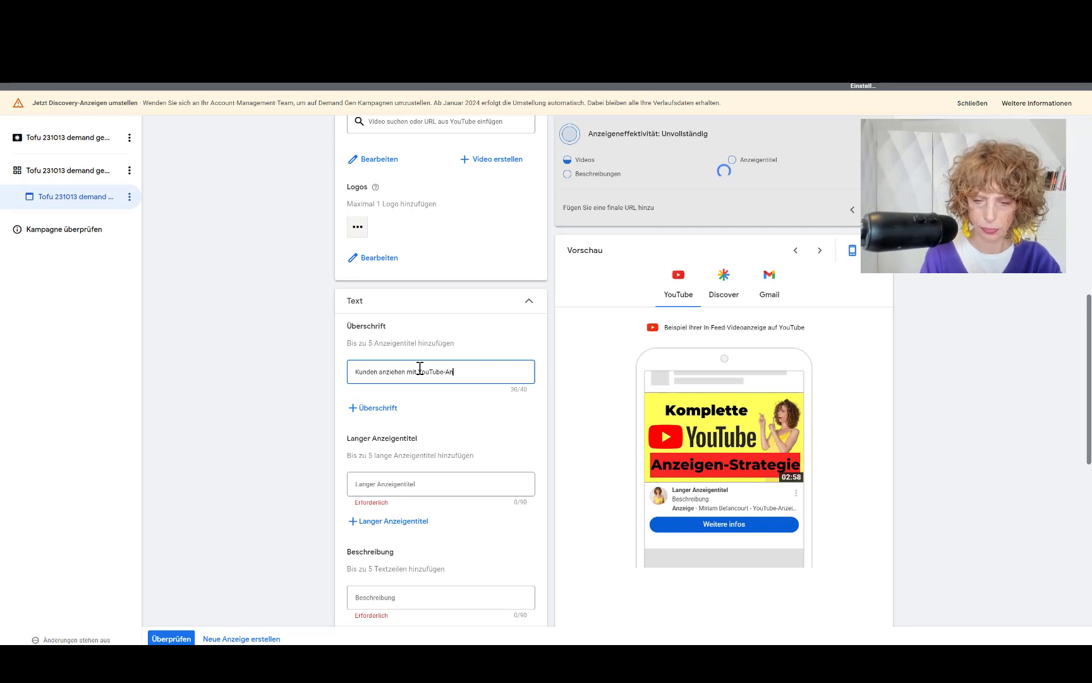
{"action": "type", "text": "zeige"}
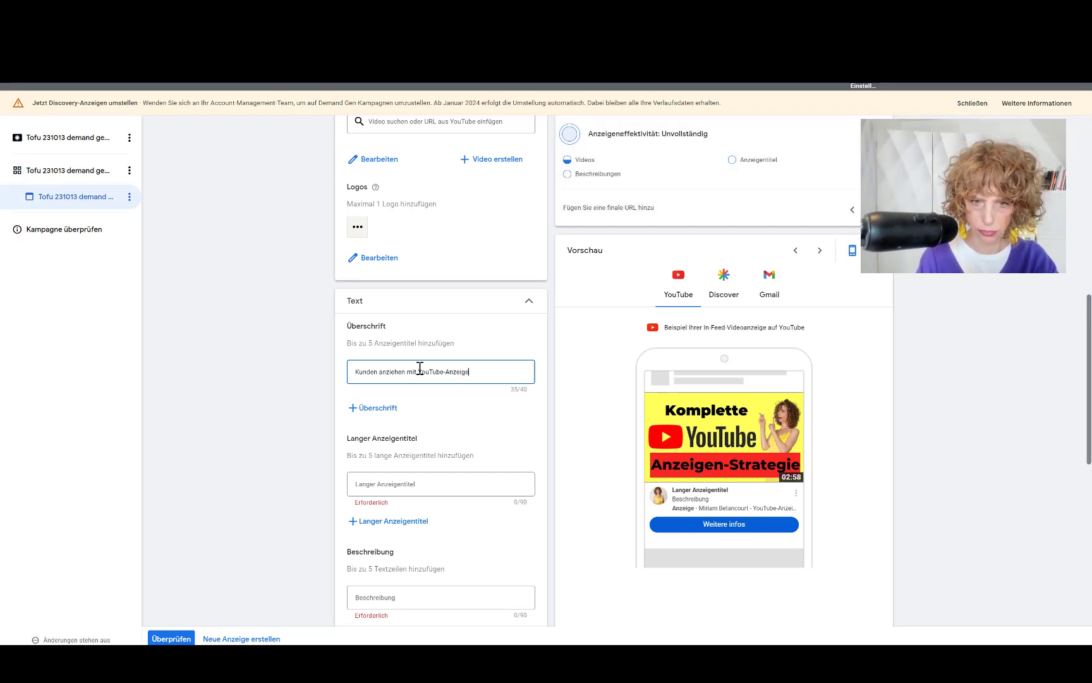
{"action": "type", "text": "n"}
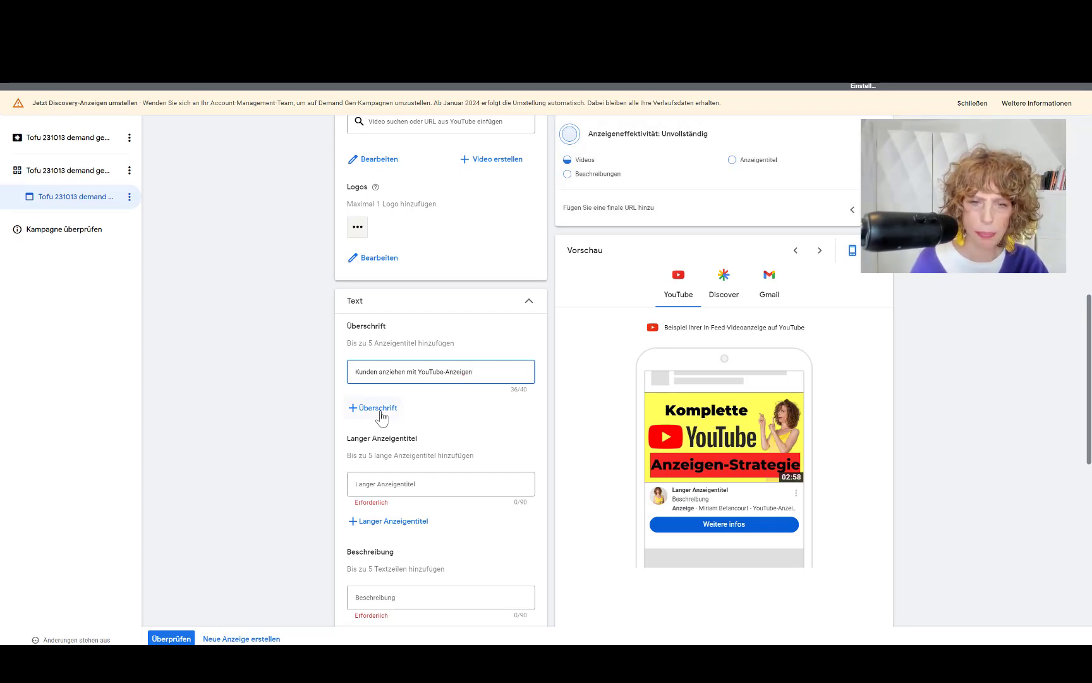
{"action": "left_click", "coordinate": [378, 408]}
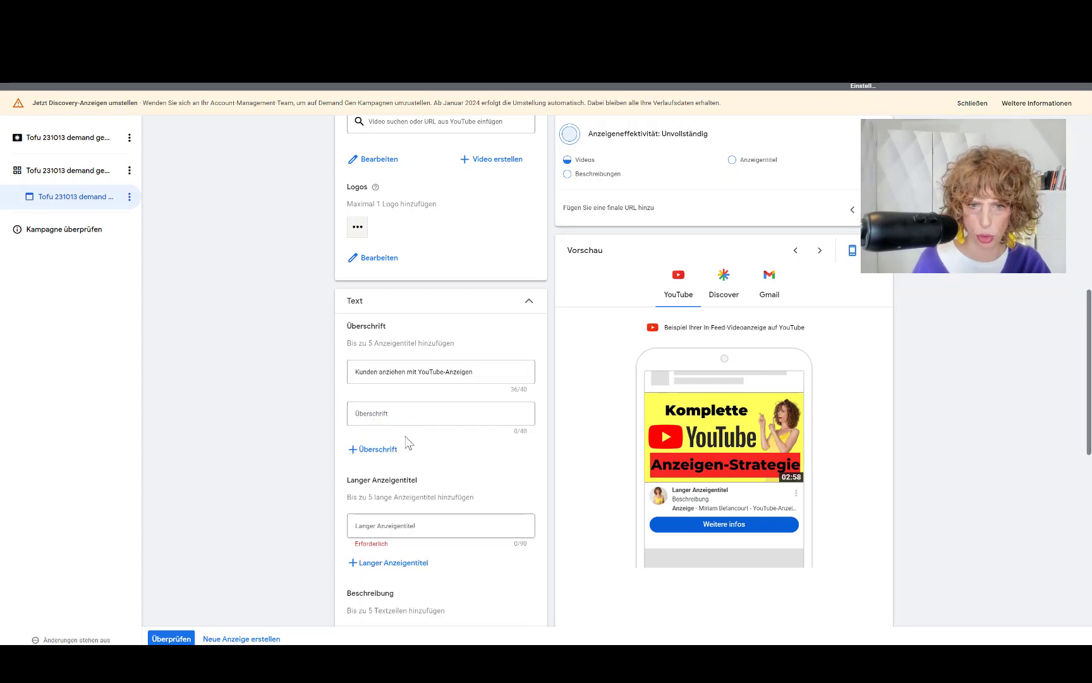
{"action": "left_click", "coordinate": [387, 413]}
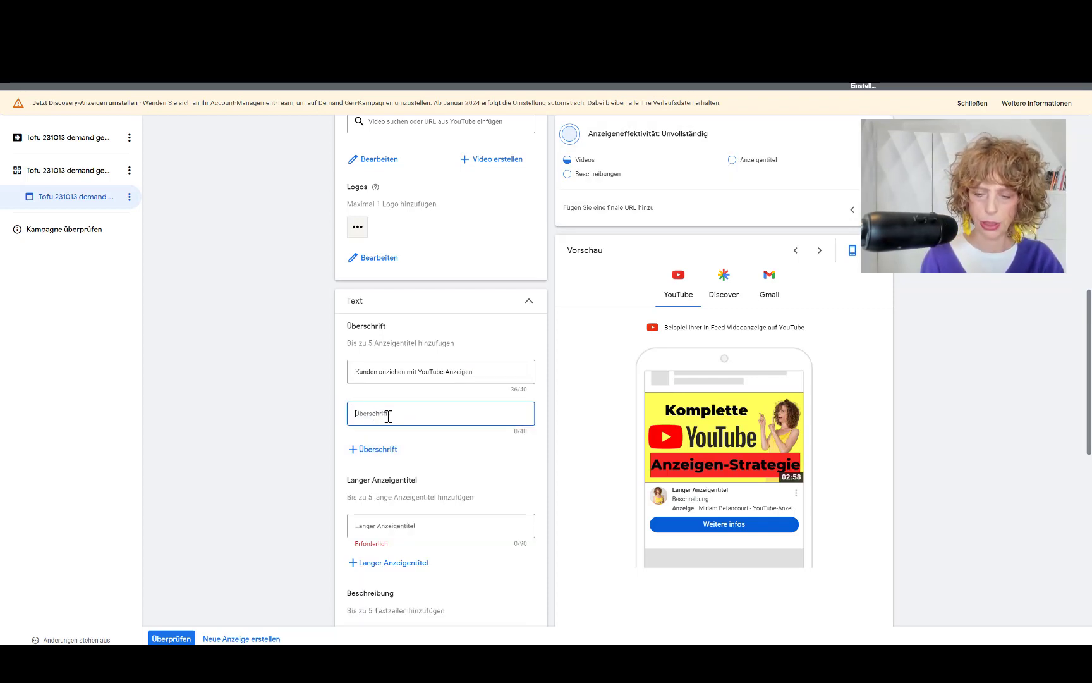
{"action": "type", "text": "Kund"}
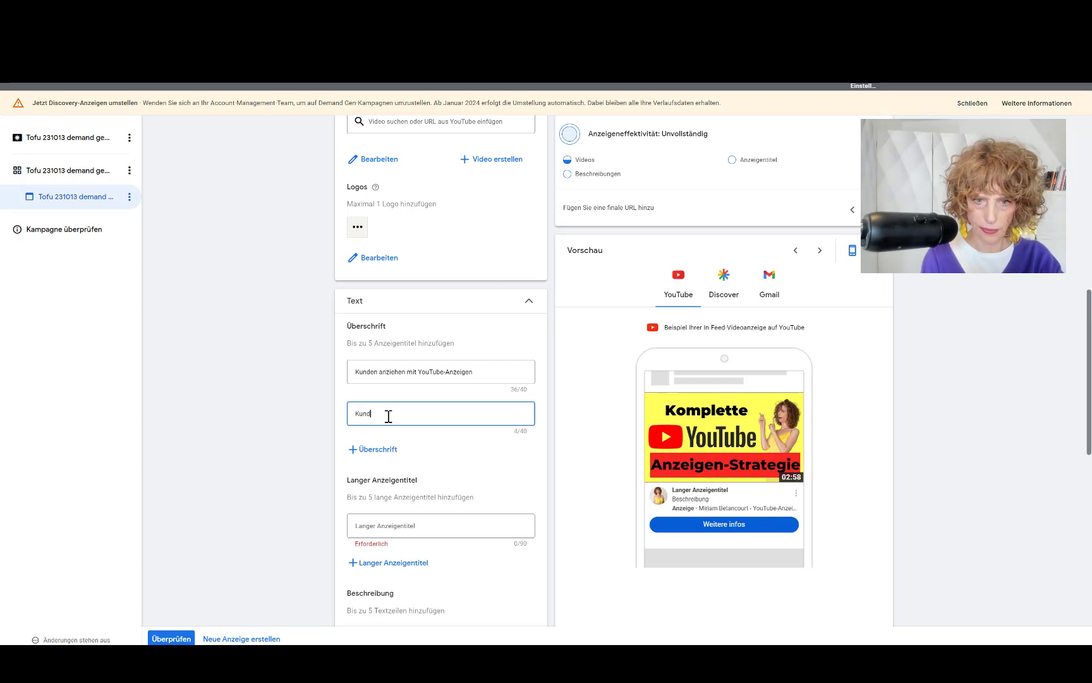
{"action": "type", "text": "en finden mit Yo"}
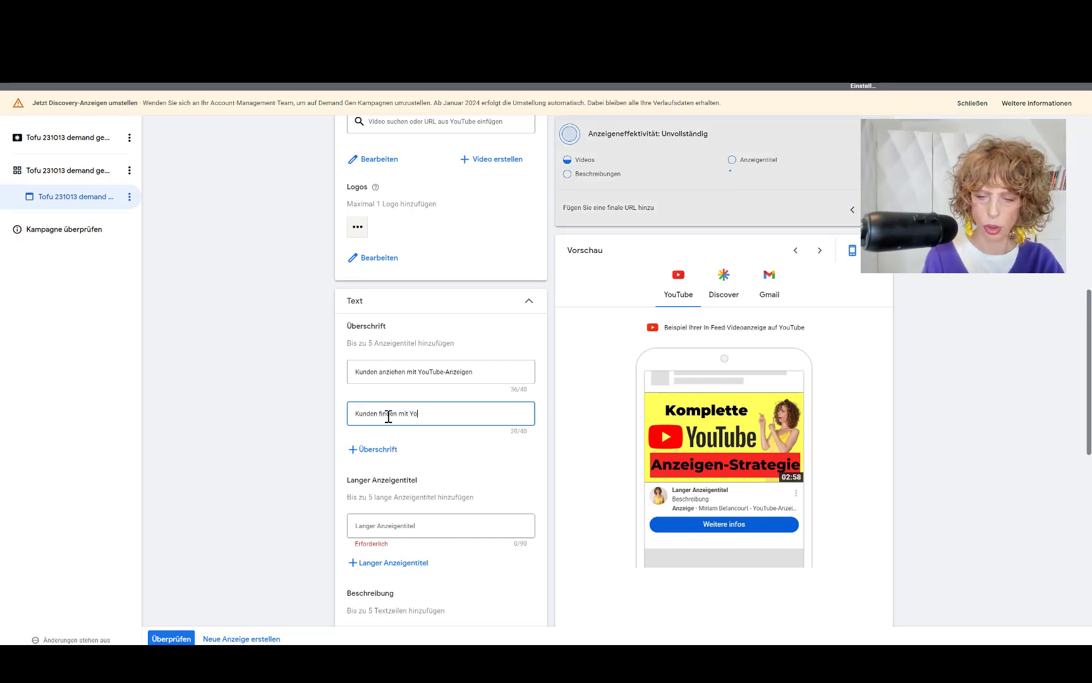
{"action": "type", "text": "uTube"}
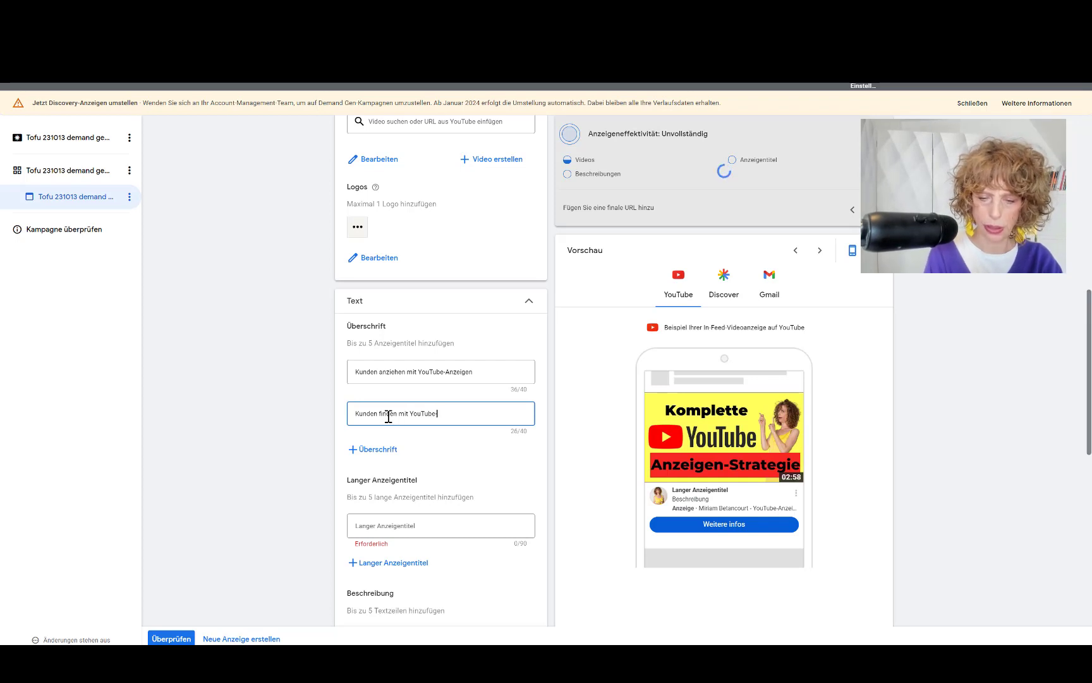
{"action": "type", "text": "-Anzeigen"}
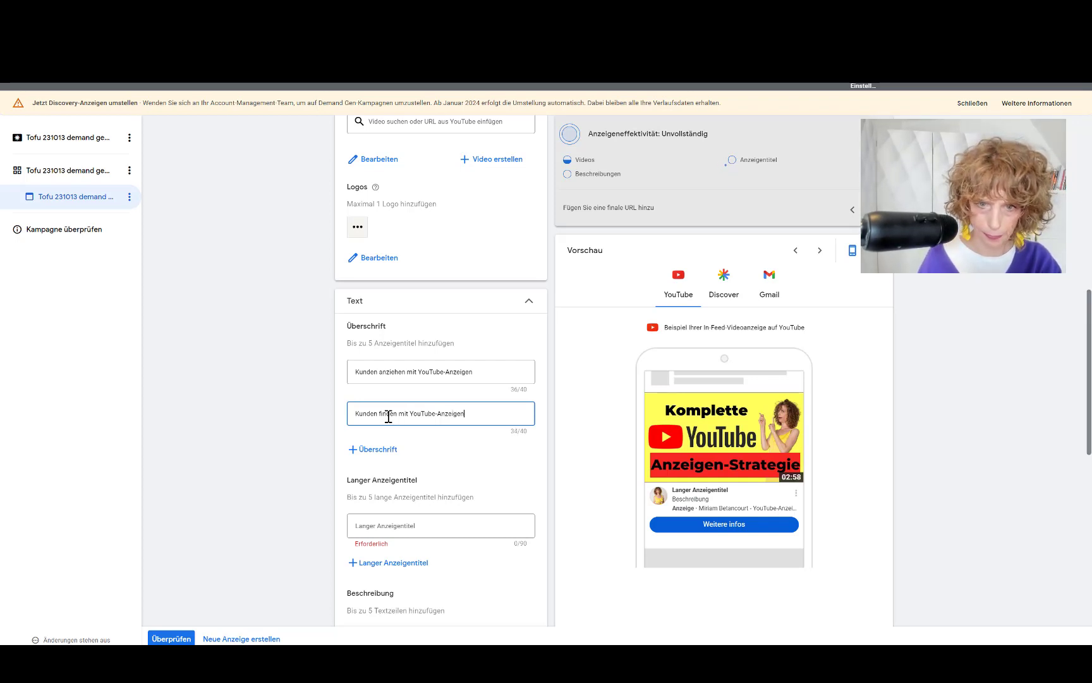
Step: Add headlines 'Komplette YouTube Anzeigenstrategie', 'Mit YouTube-Anzeigen loslegen' and 'Skalieren mit YouTube Anzeigen'
{"action": "left_click", "coordinate": [383, 451]}
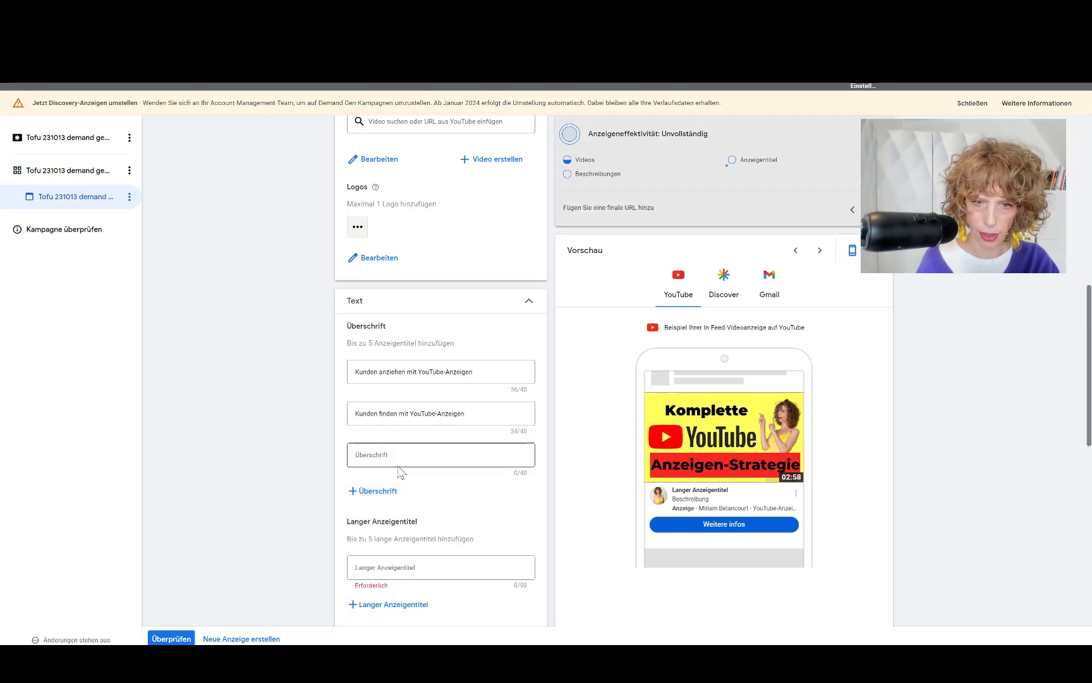
{"action": "type", "text": "Kompl"}
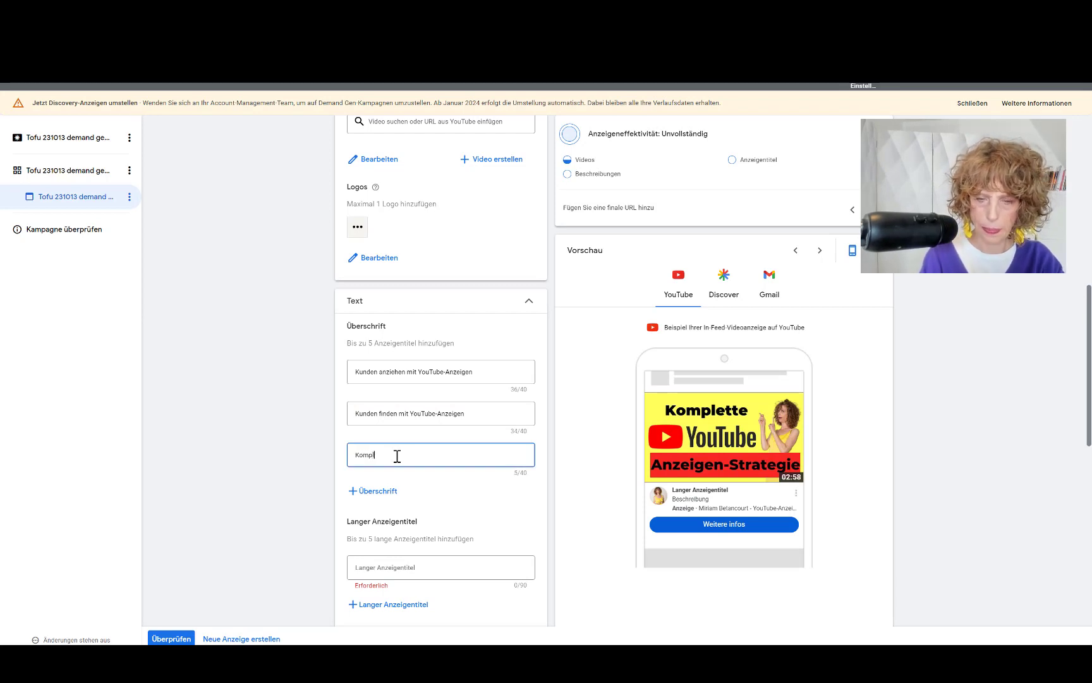
{"action": "type", "text": "ette Y"}
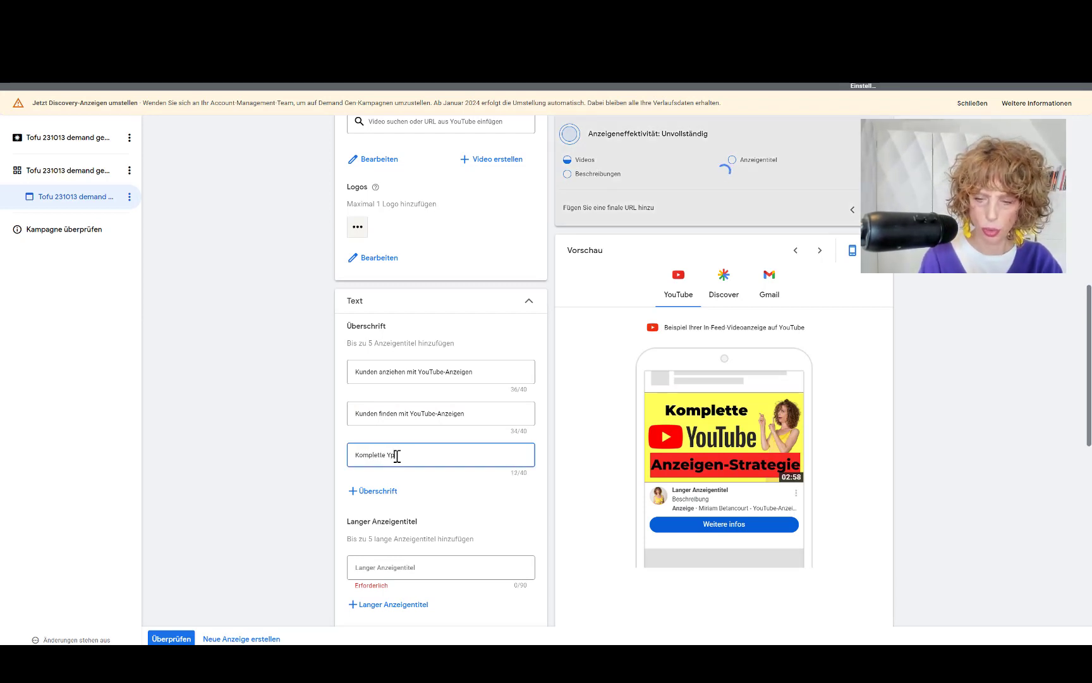
{"action": "type", "text": "ouTu"}
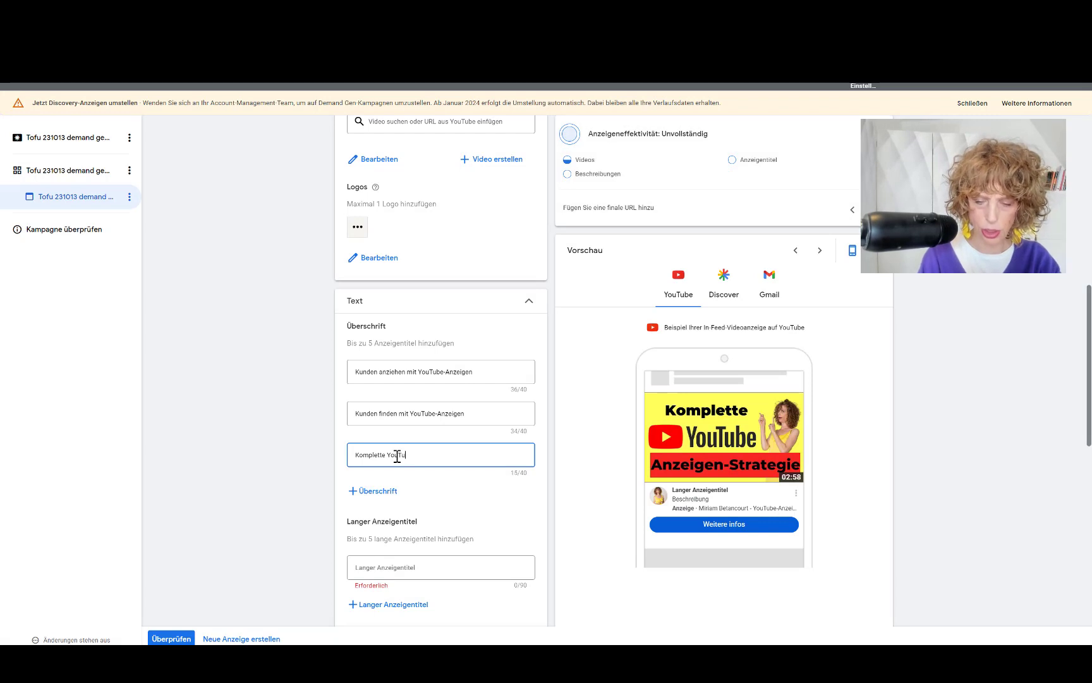
{"action": "key", "text": "BackSpace"}
{"action": "key", "text": "BackSpace"}
{"action": "type", "text": "be "}
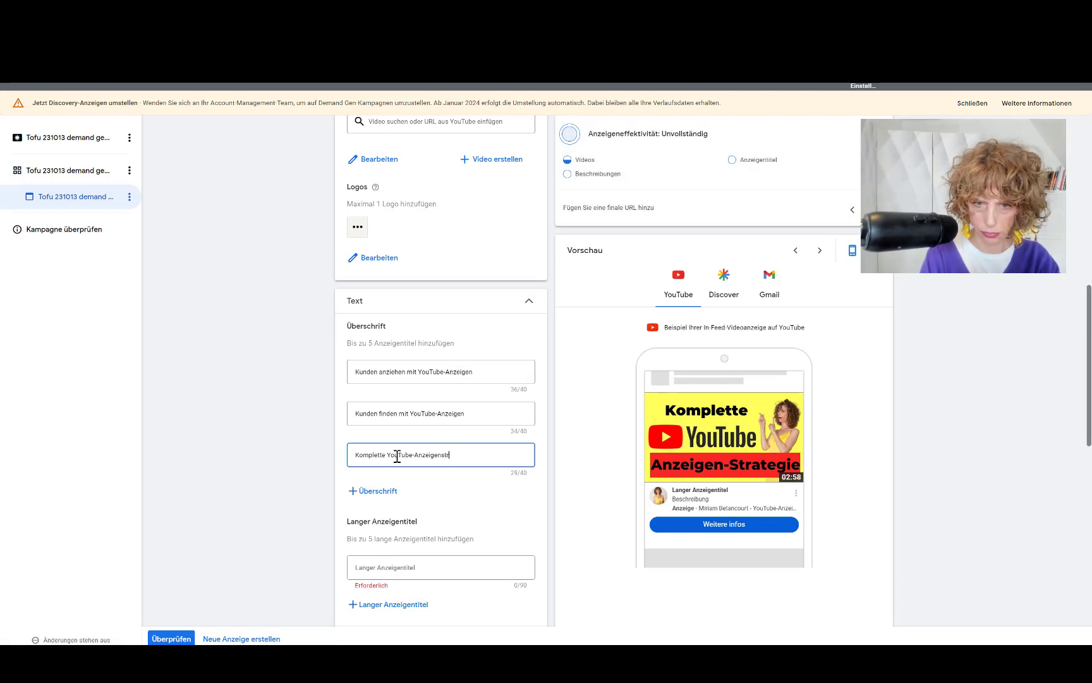
{"action": "type", "text": "Anzeigenstrategie"}
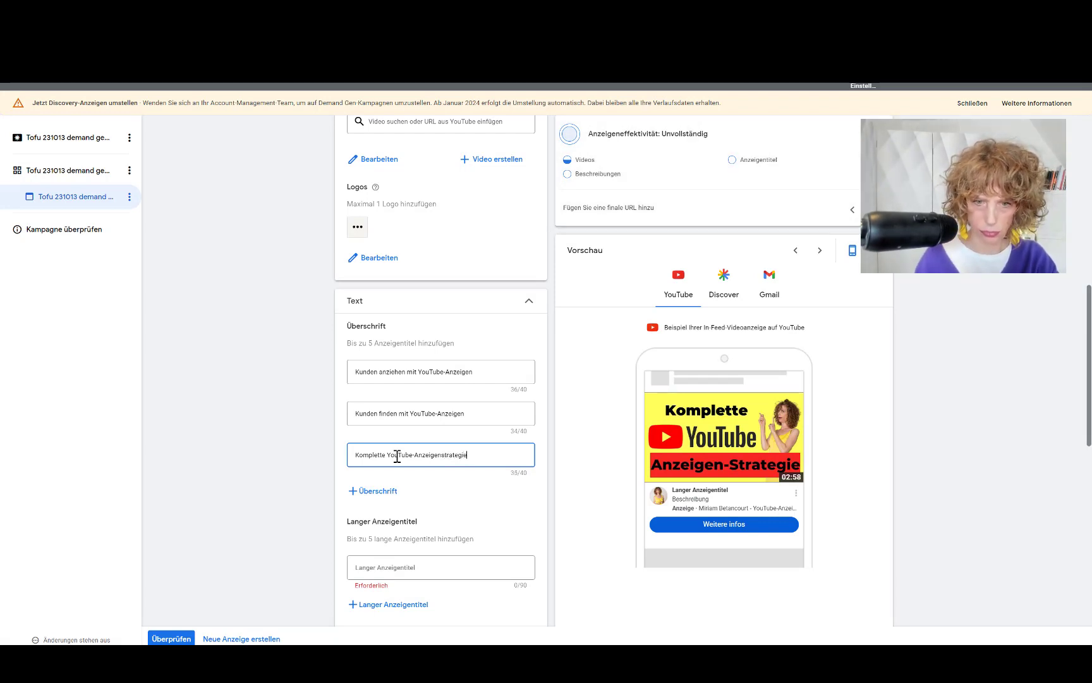
{"action": "left_click", "coordinate": [383, 493]}
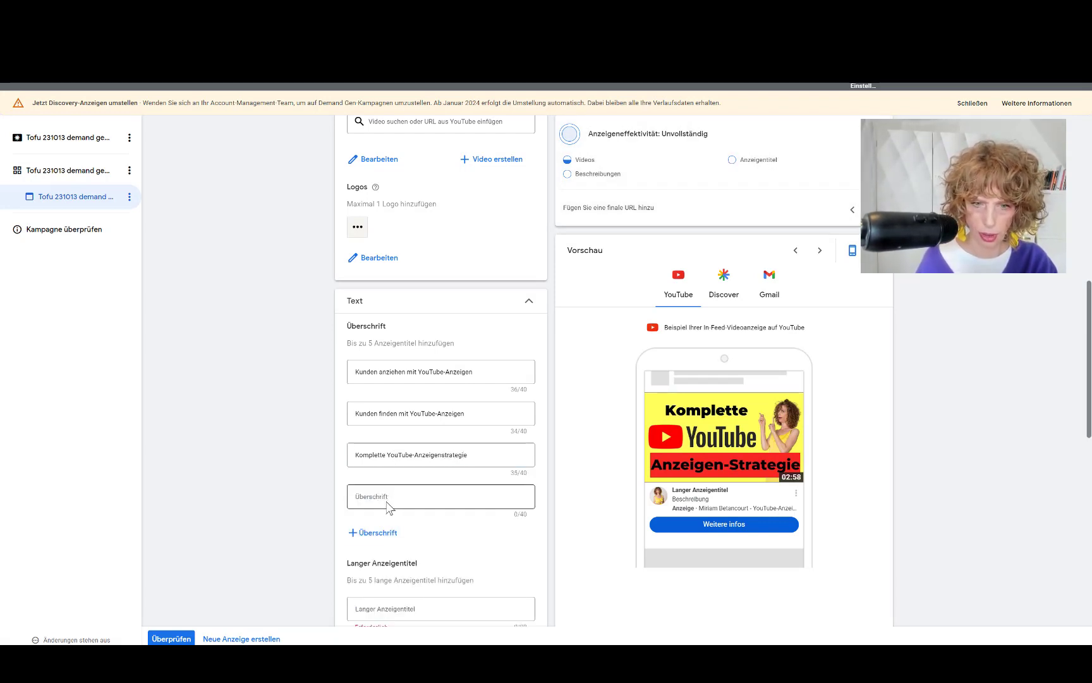
{"action": "type", "text": "Mit YouTube-"}
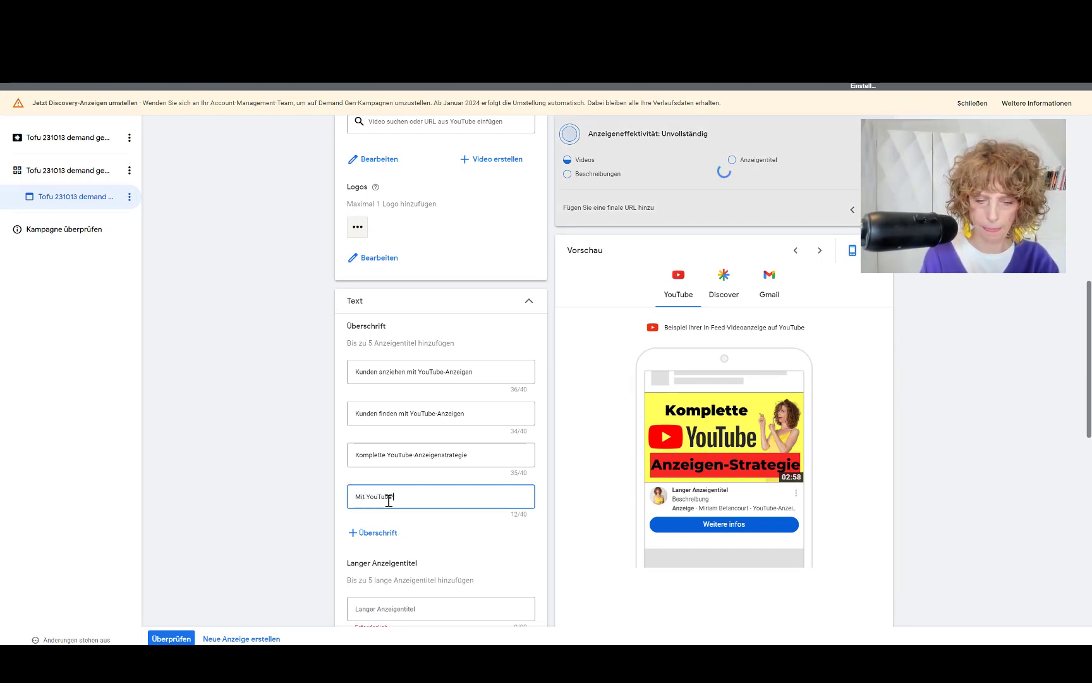
{"action": "type", "text": "Anze"}
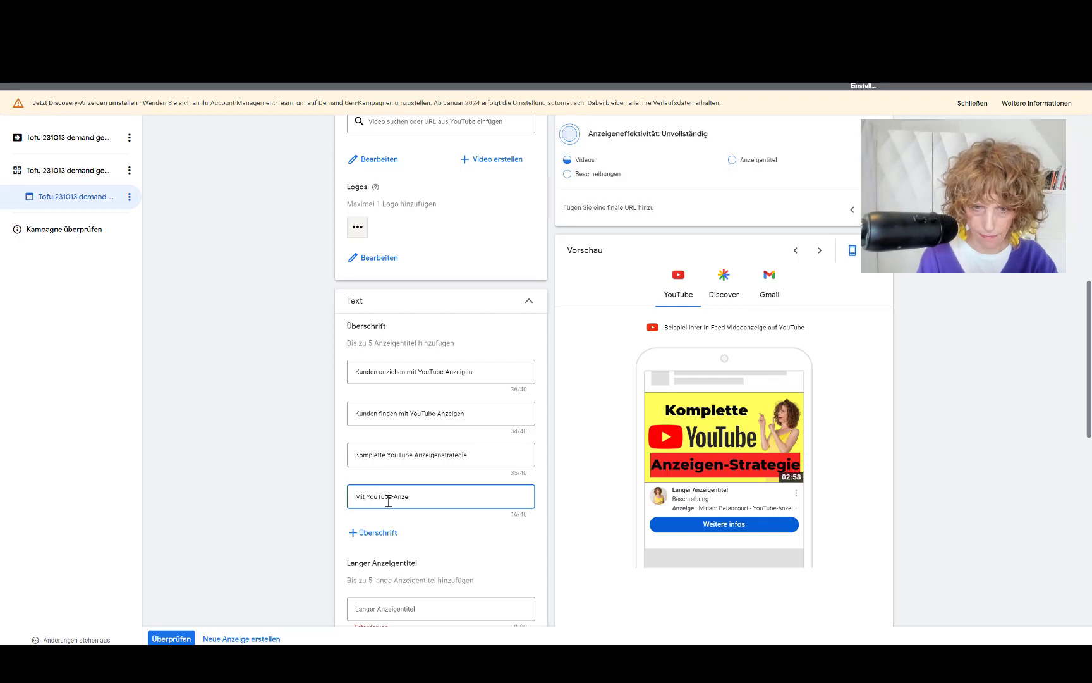
{"action": "type", "text": "igen lo"}
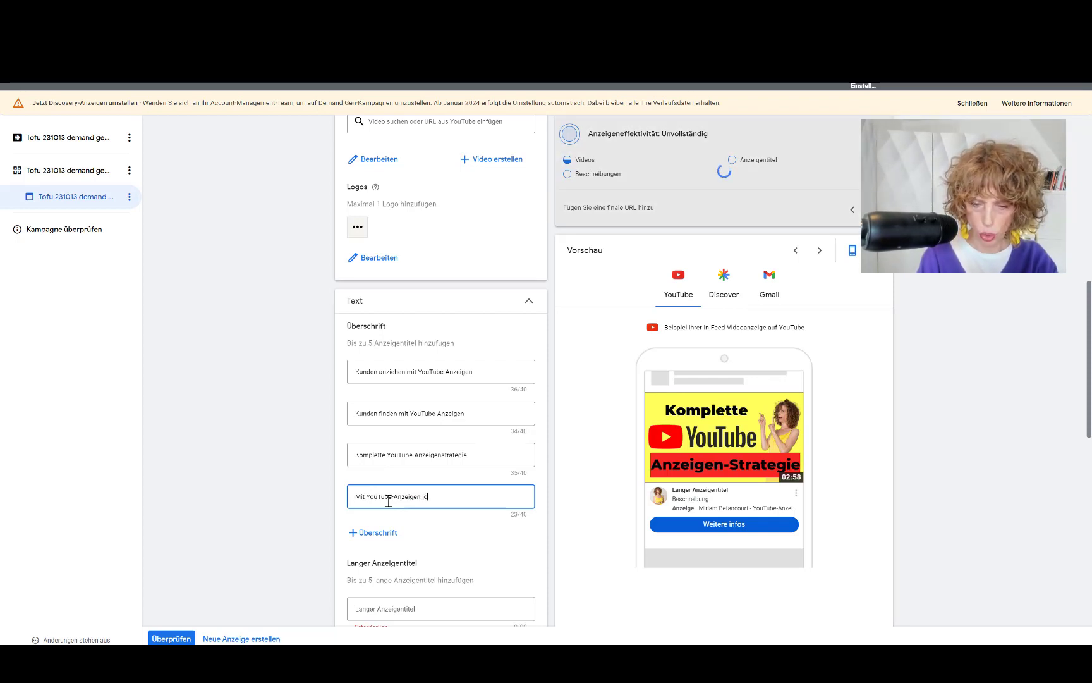
{"action": "type", "text": "slegen"}
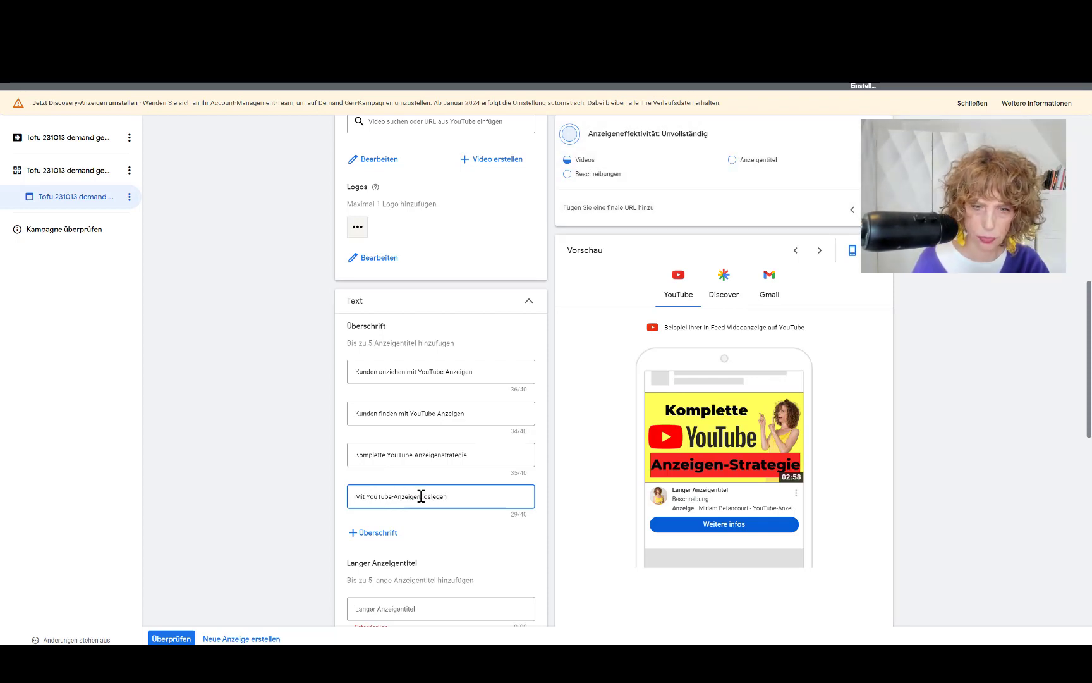
{"action": "left_click", "coordinate": [383, 537]}
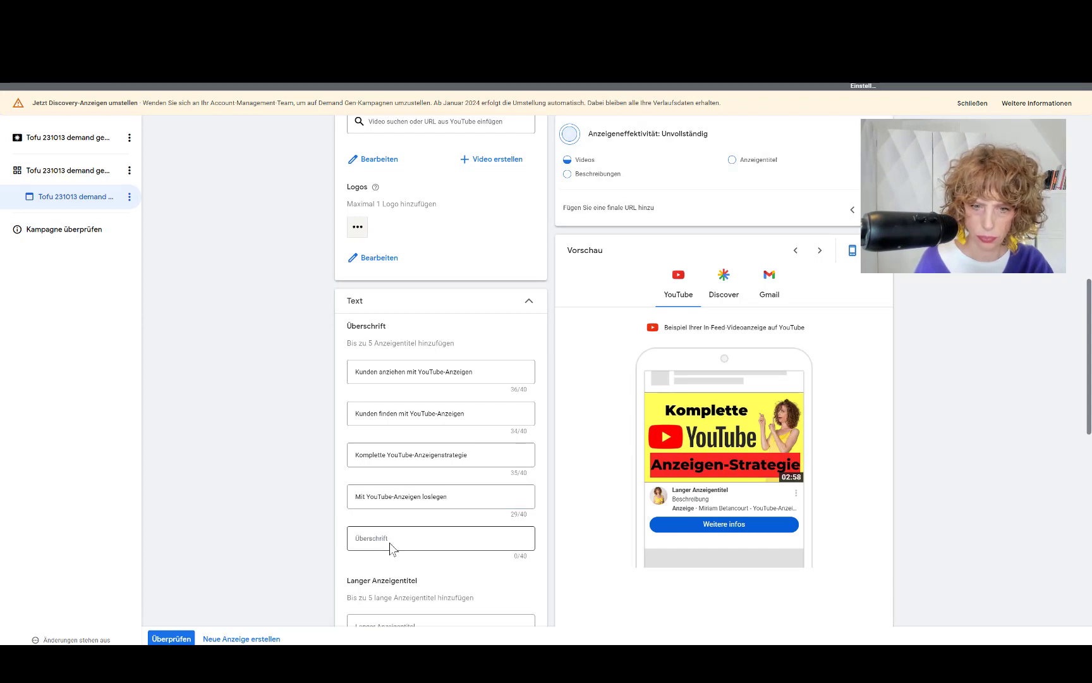
{"action": "type", "text": "S"}
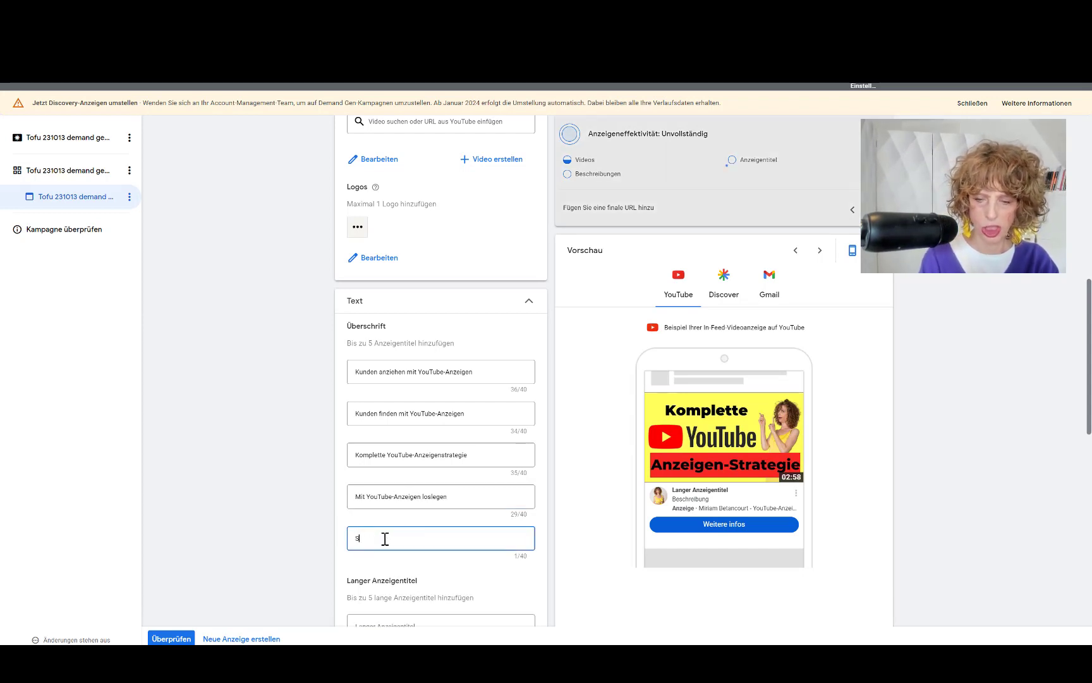
{"action": "type", "text": "kalieren mi"}
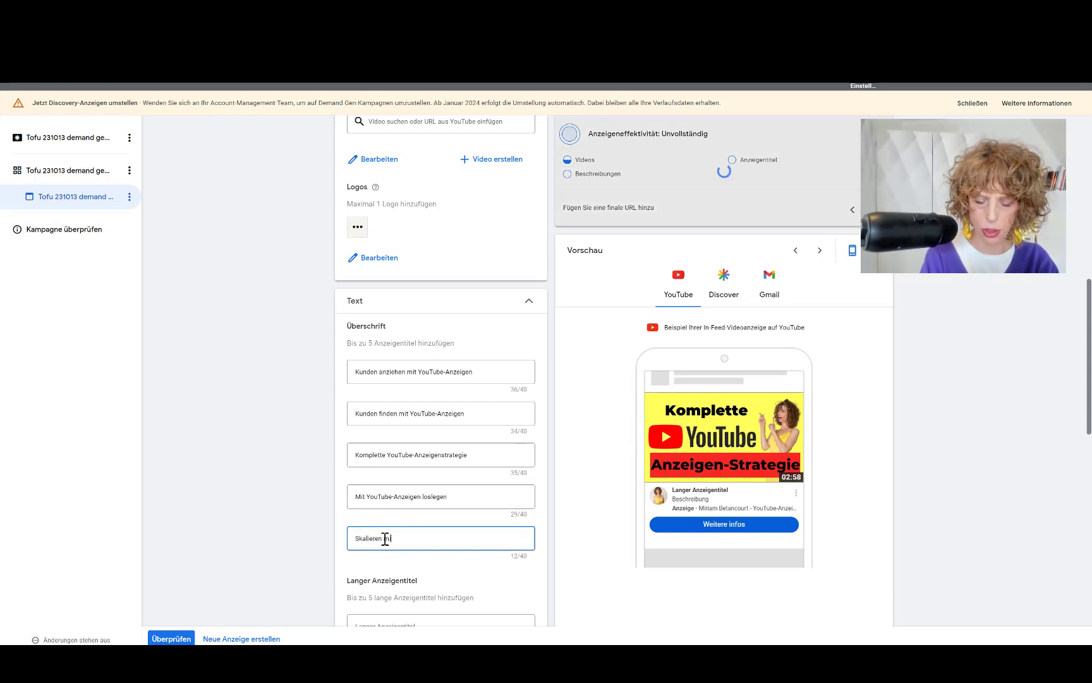
{"action": "type", "text": "t YouTu"}
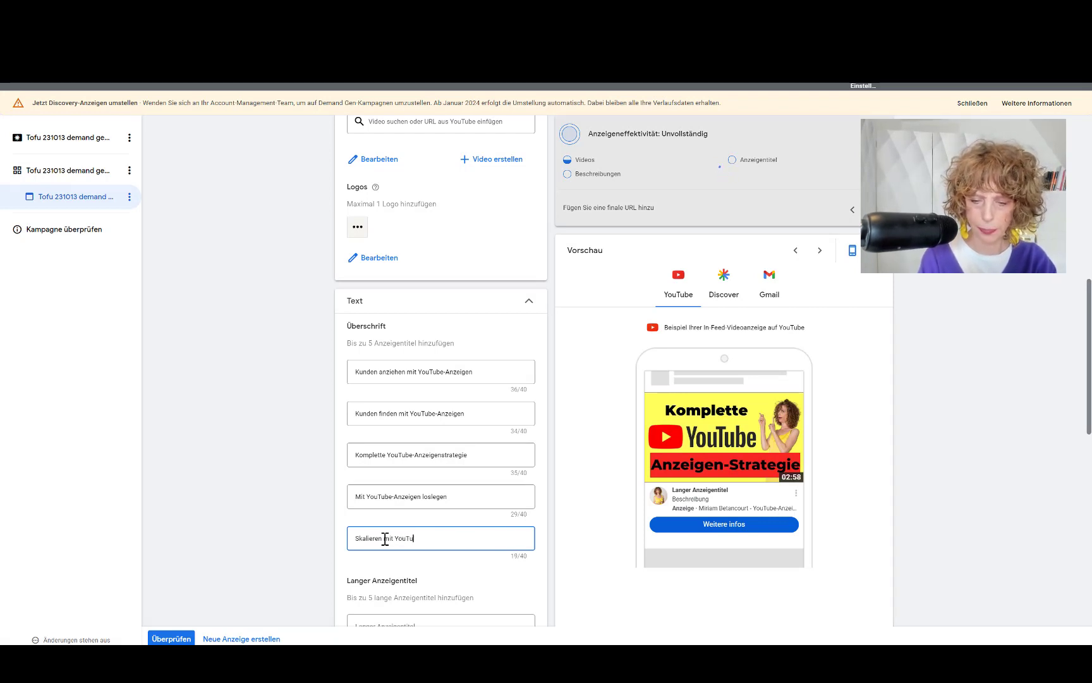
{"action": "type", "text": "be An"}
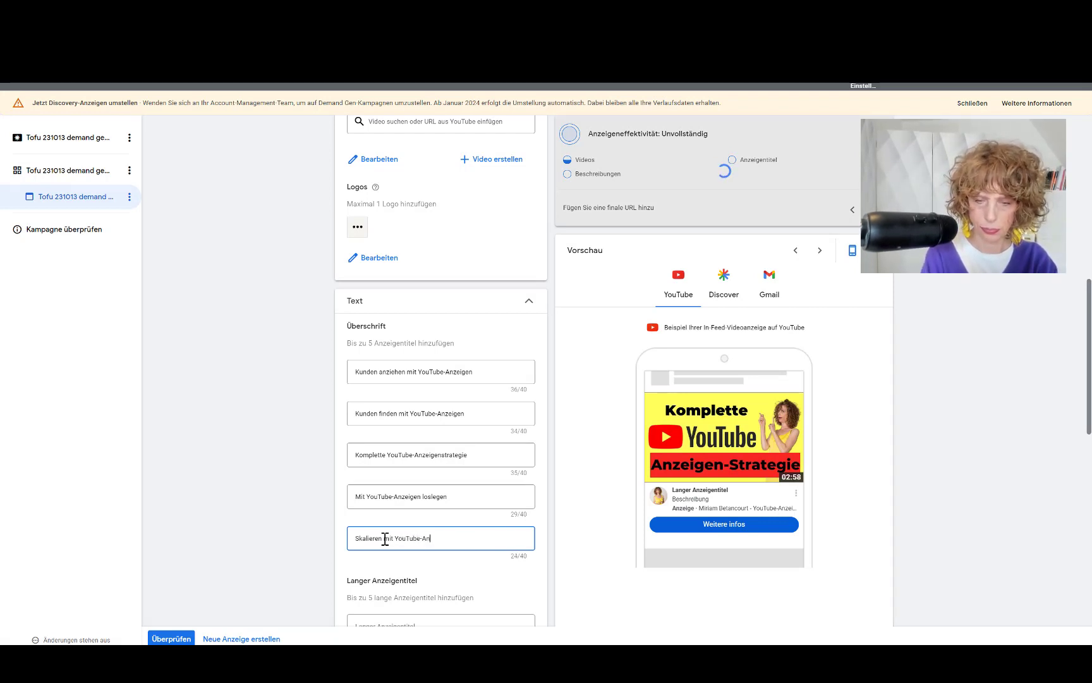
{"action": "type", "text": "zeigen"}
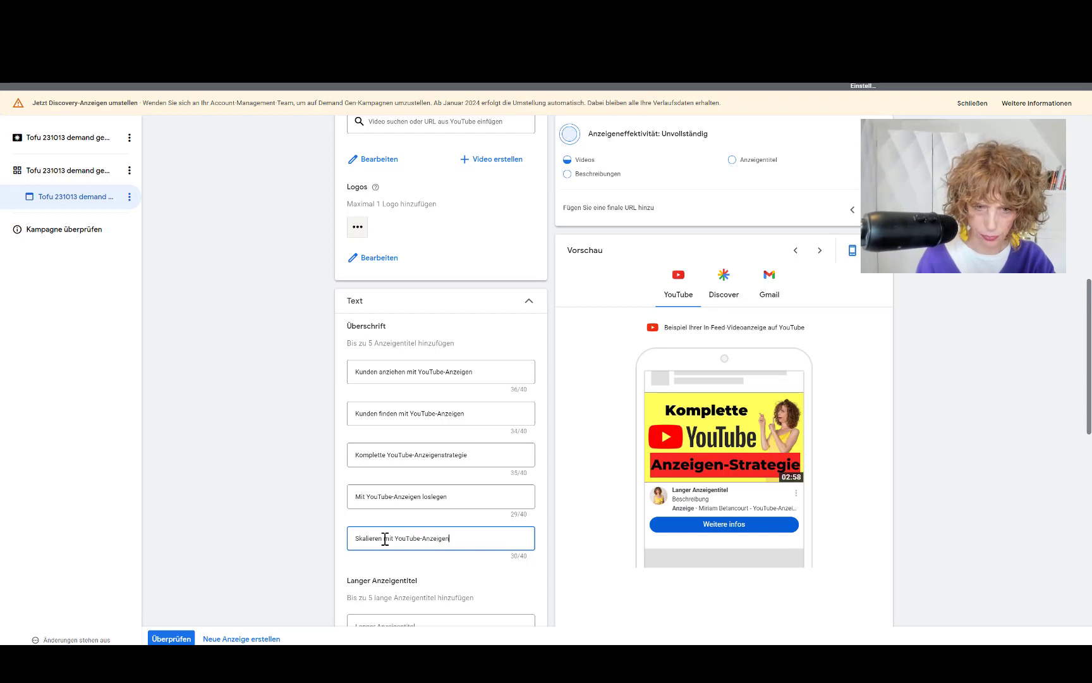
Step: Copy the first two headlines into the first two long title fields
{"action": "left_click_drag", "start_coordinate": [475, 372], "coordinate": [350, 376]}
{"action": "key", "text": "ctrl+c"}
{"action": "scroll", "coordinate": [241, 435], "scroll_direction": "down", "scroll_amount": 3}
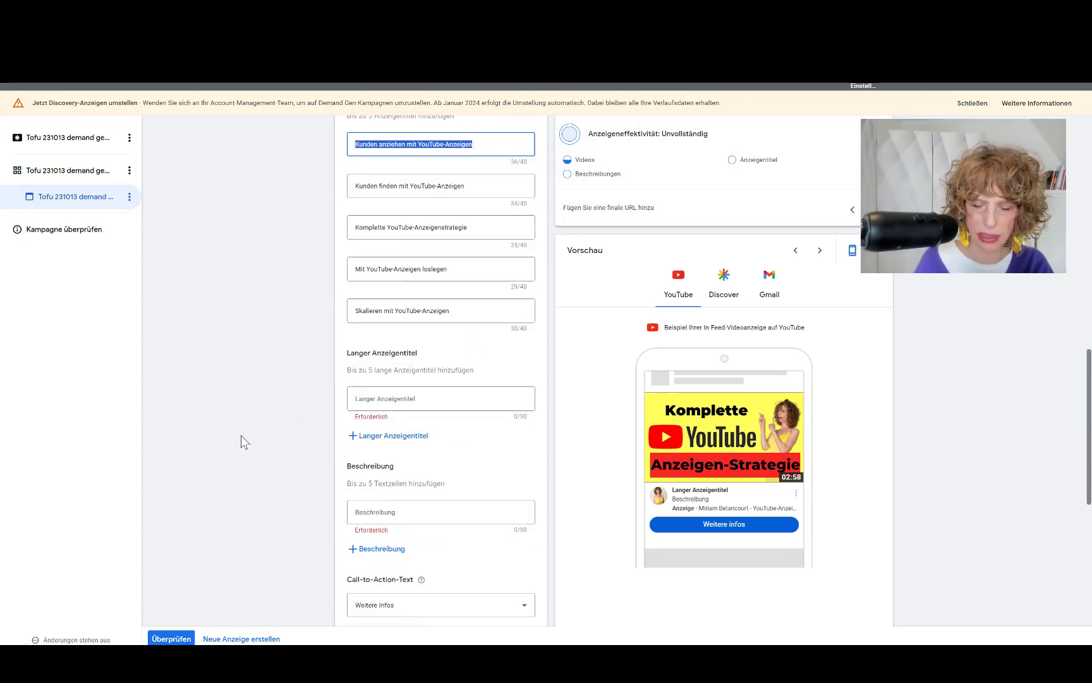
{"action": "left_click", "coordinate": [387, 398]}
{"action": "key", "text": "ctrl+v"}
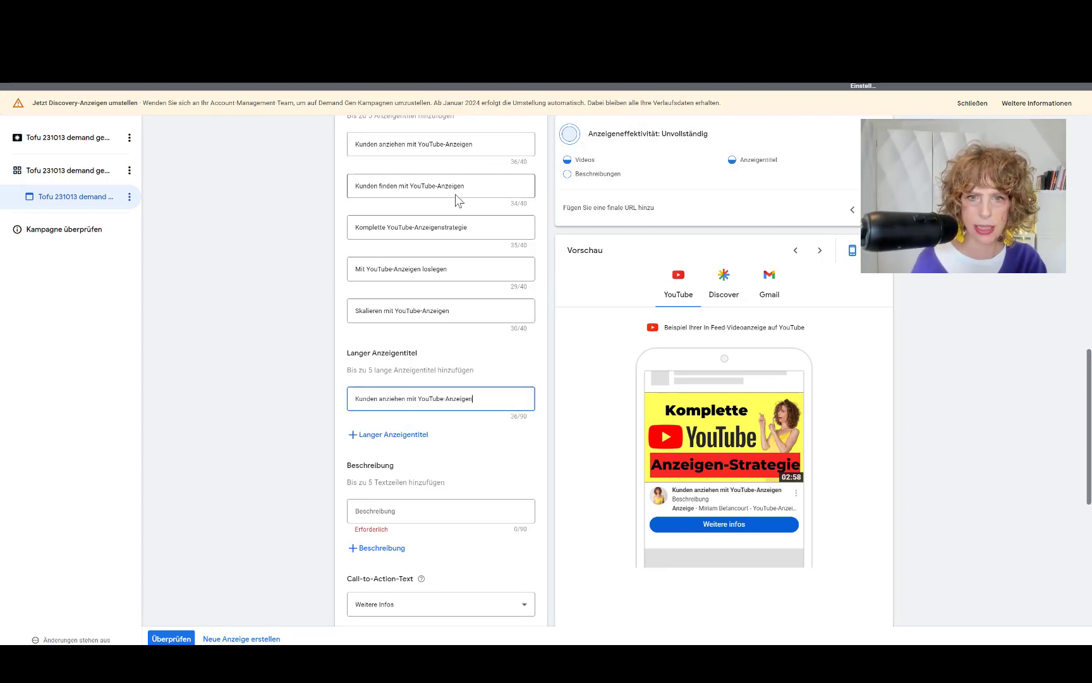
{"action": "left_click_drag", "start_coordinate": [480, 185], "coordinate": [337, 201]}
{"action": "key", "text": "ctrl+c"}
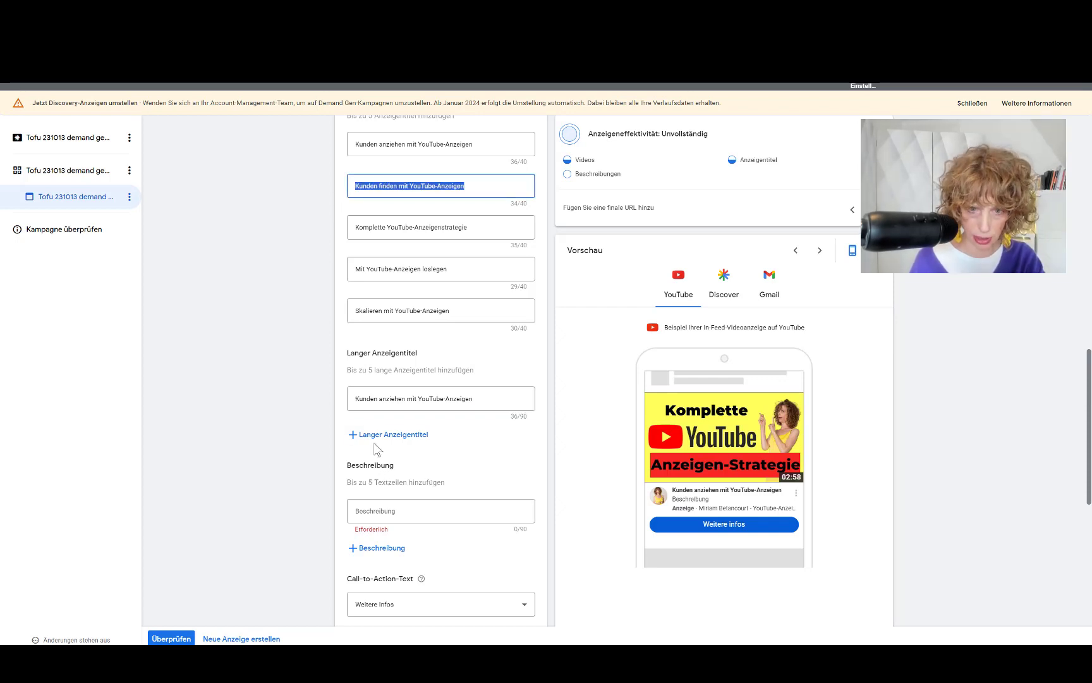
{"action": "left_click", "coordinate": [376, 435]}
{"action": "left_click", "coordinate": [387, 440]}
{"action": "key", "text": "ctrl+v"}
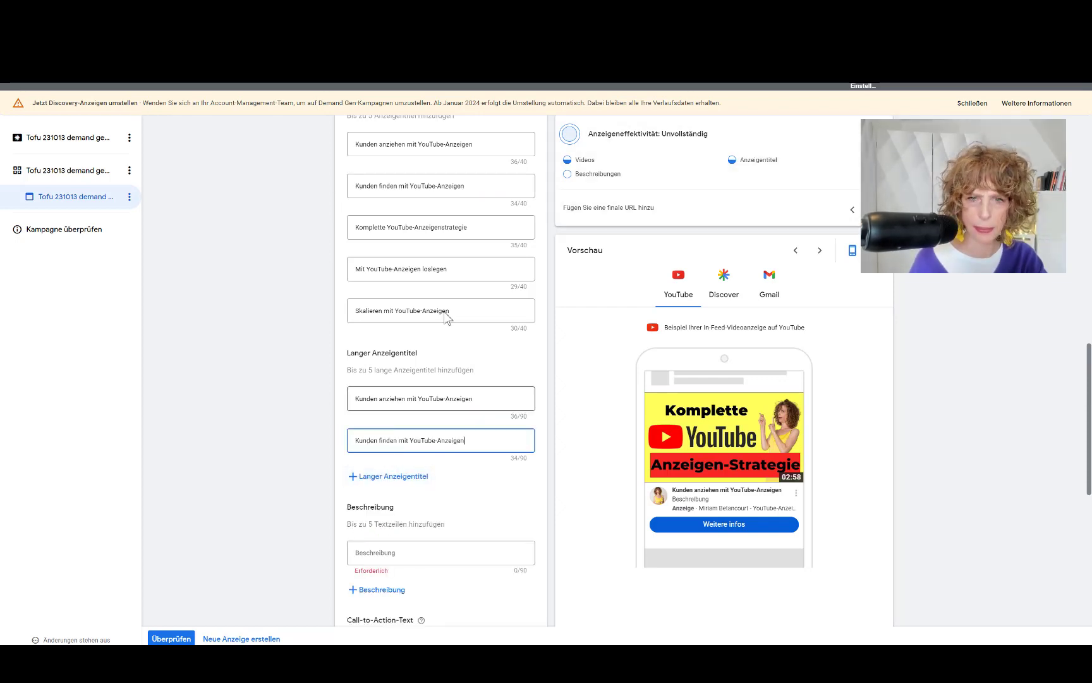
Step: Paste the third headline as a third long title and select the fourth headline
{"action": "left_click", "coordinate": [486, 231]}
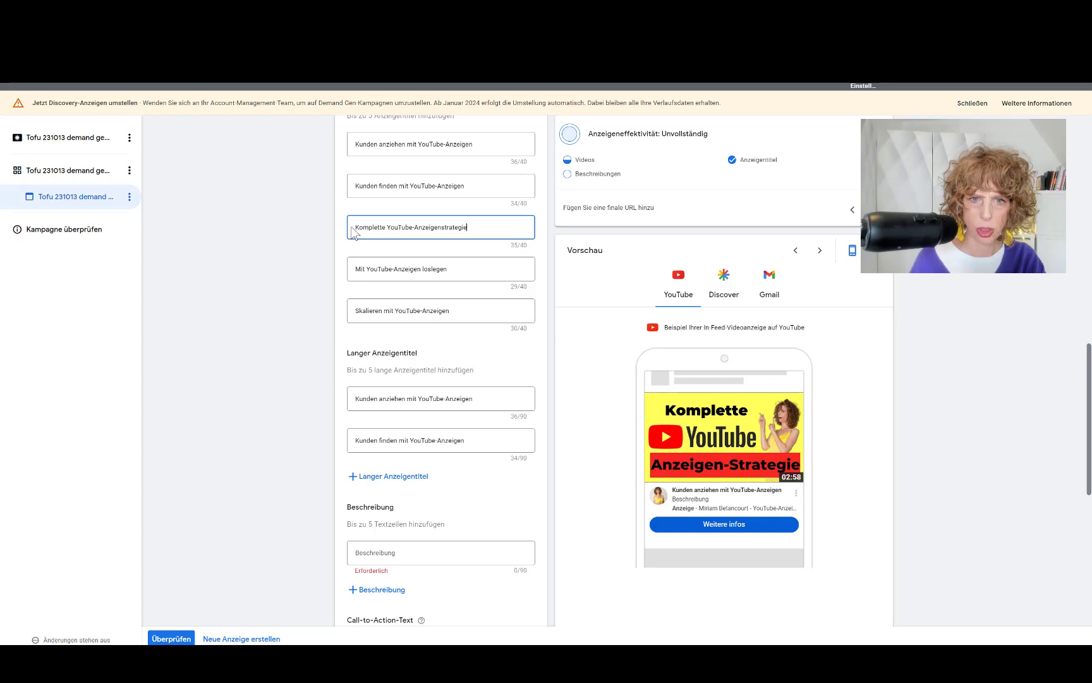
{"action": "triple_click", "coordinate": [450, 228]}
{"action": "key", "text": "ctrl+c"}
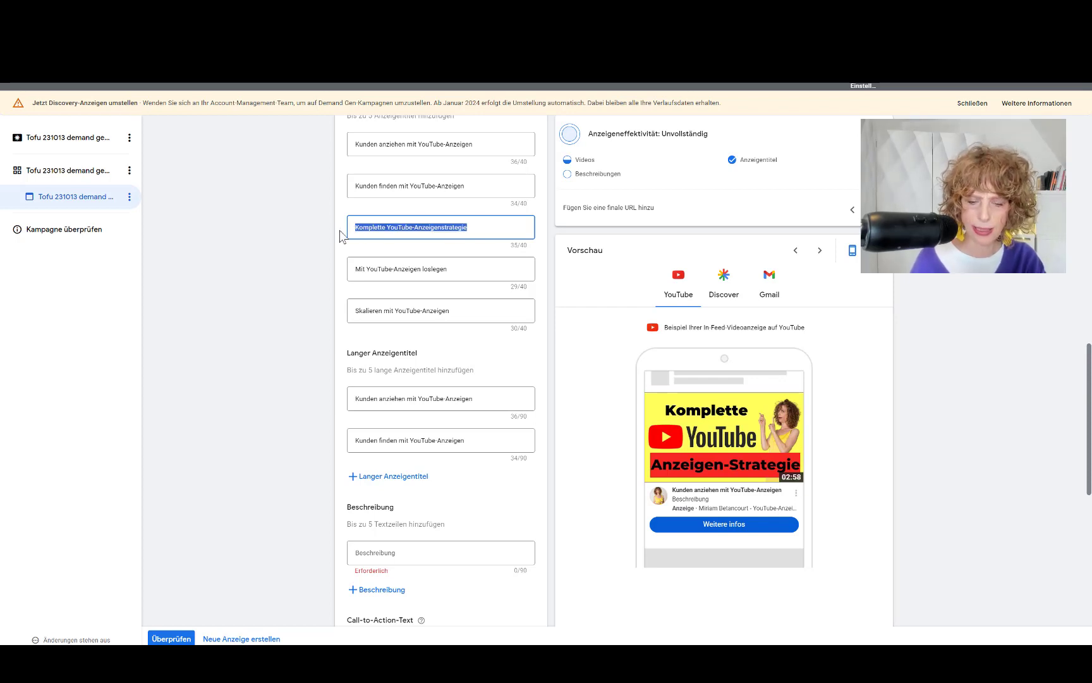
{"action": "left_click", "coordinate": [387, 476]}
{"action": "left_click", "coordinate": [395, 483]}
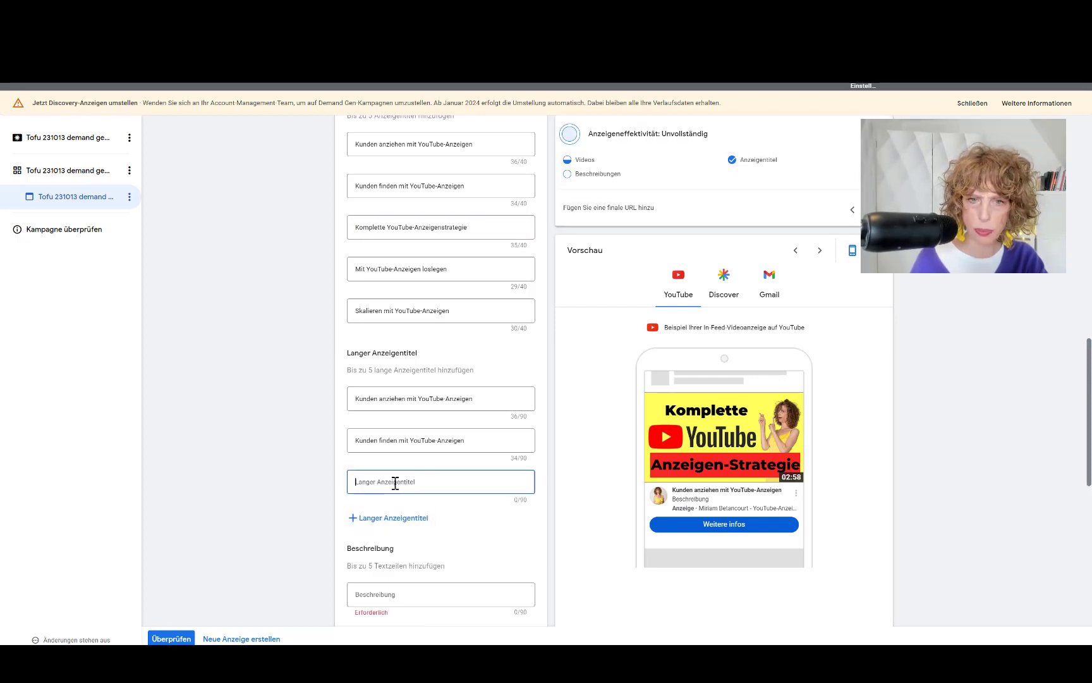
{"action": "key", "text": "ctrl+v"}
{"action": "left_click_drag", "start_coordinate": [453, 274], "coordinate": [346, 273]}
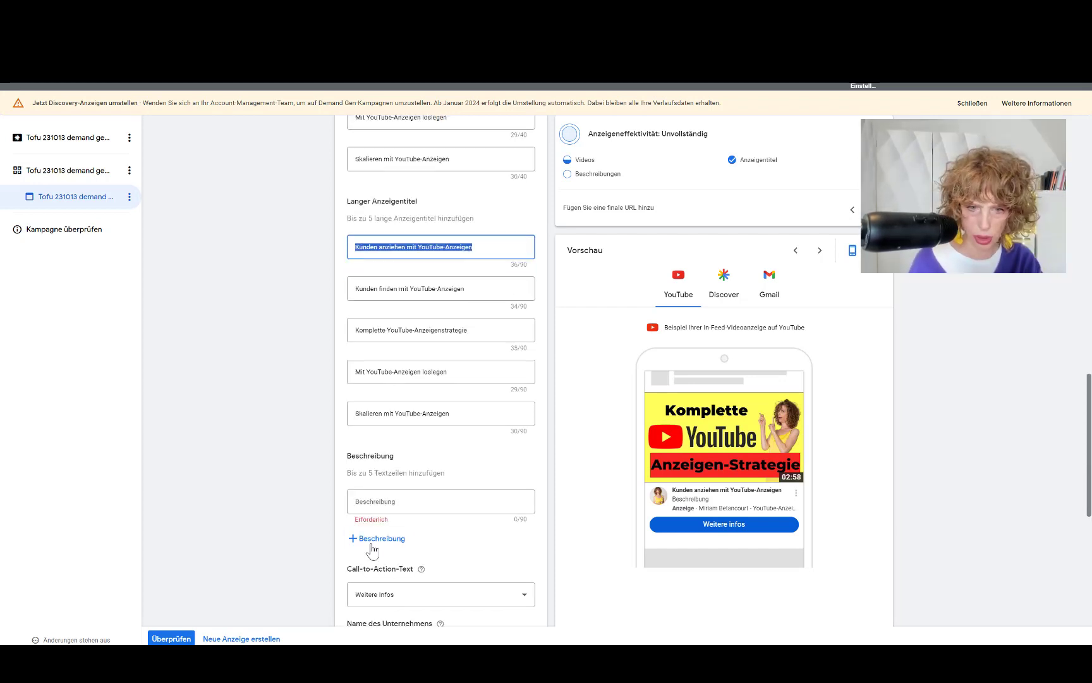
Step: Paste the first two long titles into the first two description fields
{"action": "left_click", "coordinate": [379, 502]}
{"action": "type", "text": "Kunden anziehen mit YouTube-Anzeigen"}
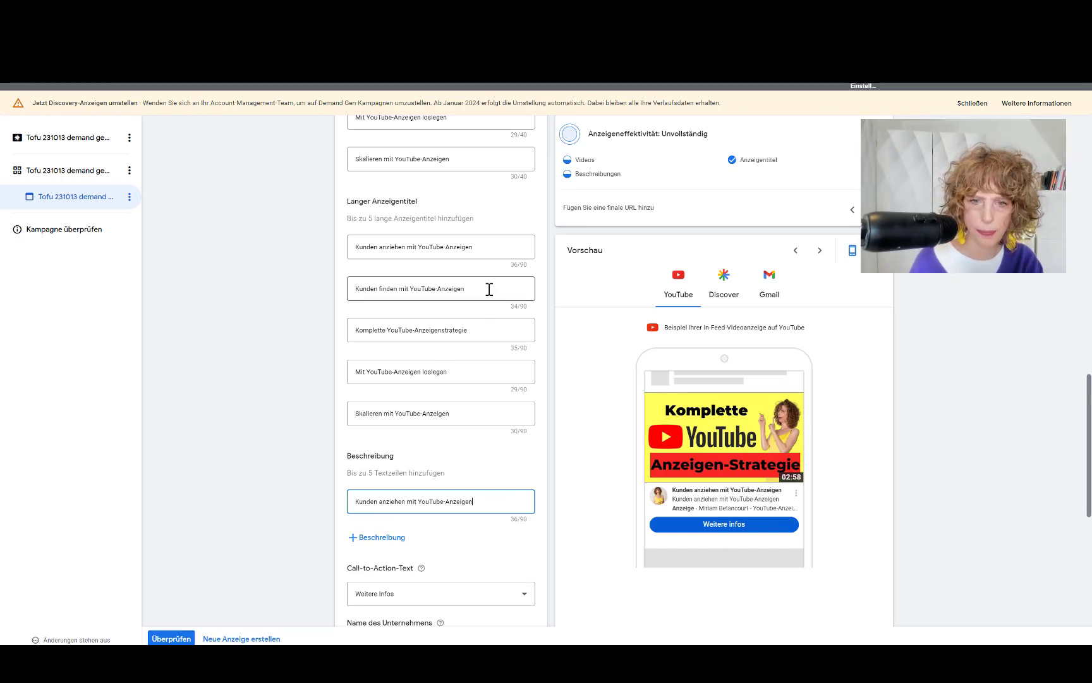
{"action": "left_click_drag", "start_coordinate": [488, 289], "coordinate": [351, 290]}
{"action": "key", "text": "super+c"}
{"action": "scroll", "coordinate": [348, 389], "scroll_direction": "down", "scroll_amount": 1}
{"action": "scroll", "coordinate": [348, 389], "scroll_direction": "down", "scroll_amount": 2}
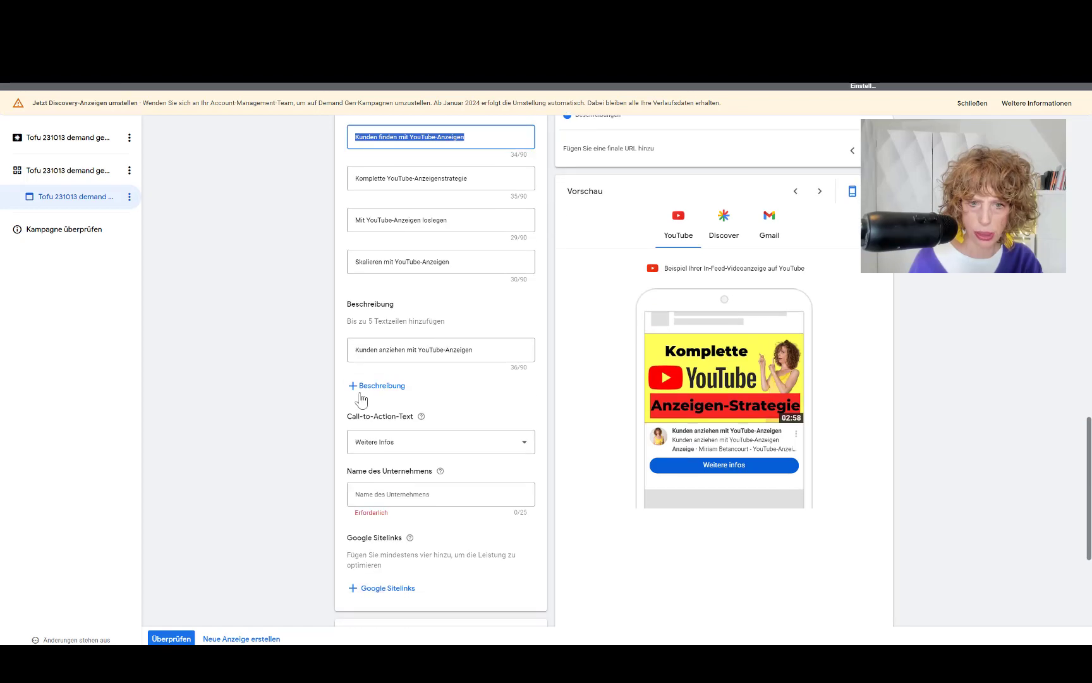
{"action": "left_click", "coordinate": [367, 386]}
{"action": "key", "text": "super+v"}
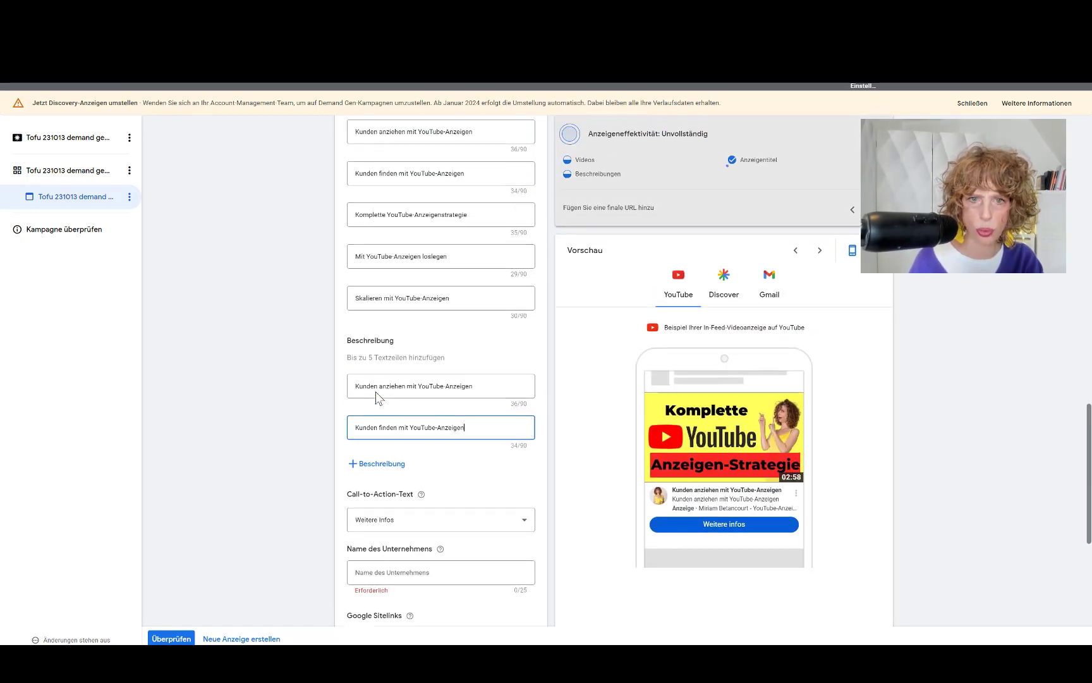
{"action": "scroll", "coordinate": [378, 392], "scroll_direction": "up", "scroll_amount": 3}
Step: Copy the remaining three long titles into three more descriptions, making five
{"action": "left_click", "coordinate": [478, 330]}
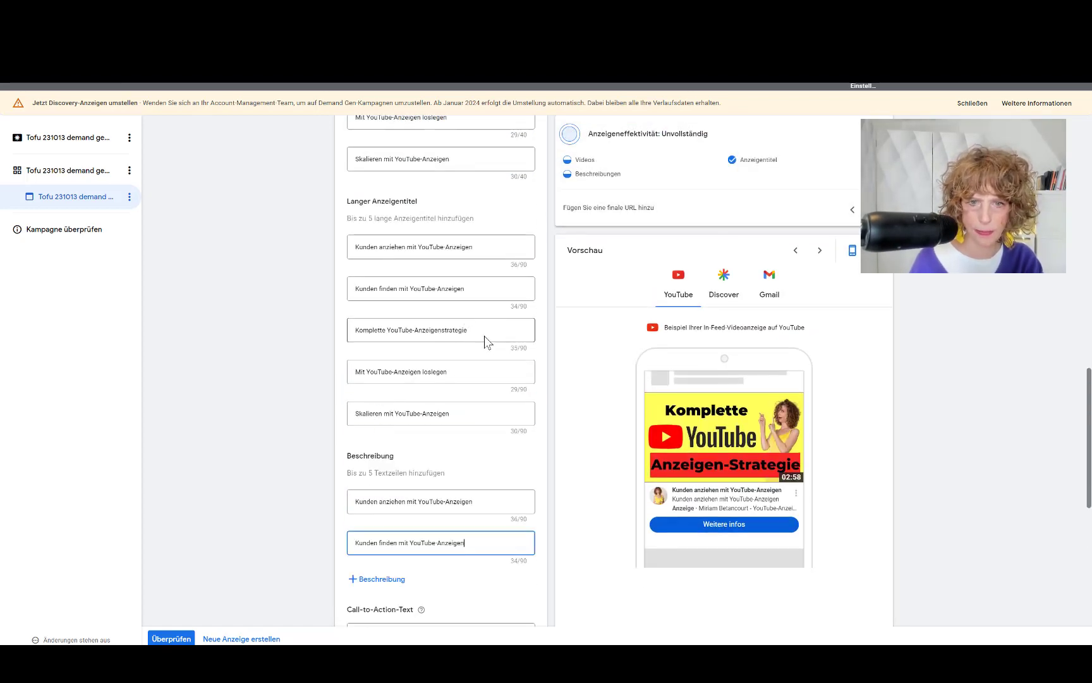
{"action": "triple_click", "coordinate": [357, 334]}
{"action": "key", "text": "super+c"}
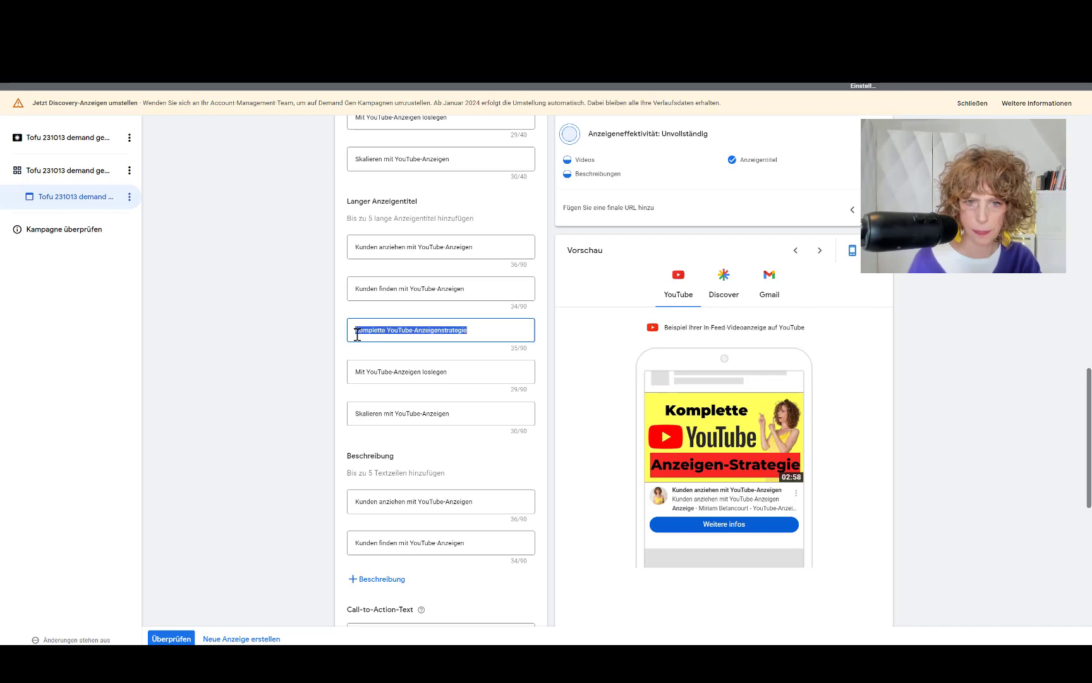
{"action": "left_click", "coordinate": [377, 579]}
{"action": "key", "text": "super+v"}
{"action": "triple_click", "coordinate": [359, 297]}
{"action": "left_click", "coordinate": [376, 544]}
{"action": "type", "text": "Mit YouTube-Anzeigen loslegen"}
{"action": "triple_click", "coordinate": [354, 338]}
{"action": "left_click", "coordinate": [376, 580]}
{"action": "type", "text": "Skalieren mit YouTube-Anzeigen"}
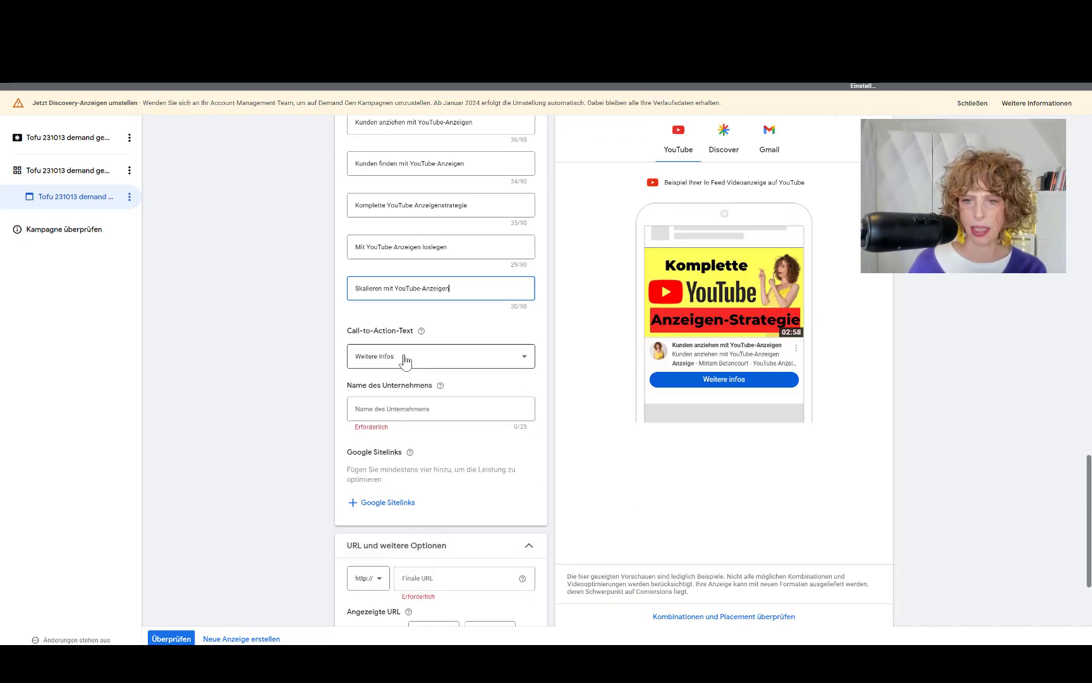
Step: Type the owner's name into the Name des Unternehmens field as the ad's business name
{"action": "left_click", "coordinate": [401, 409]}
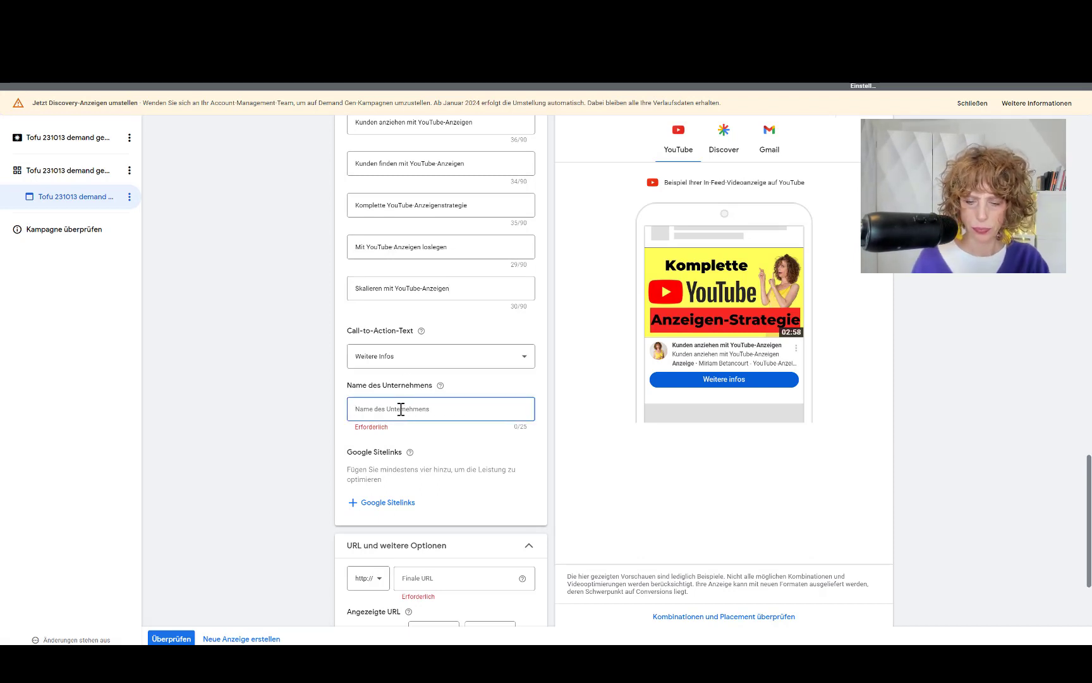
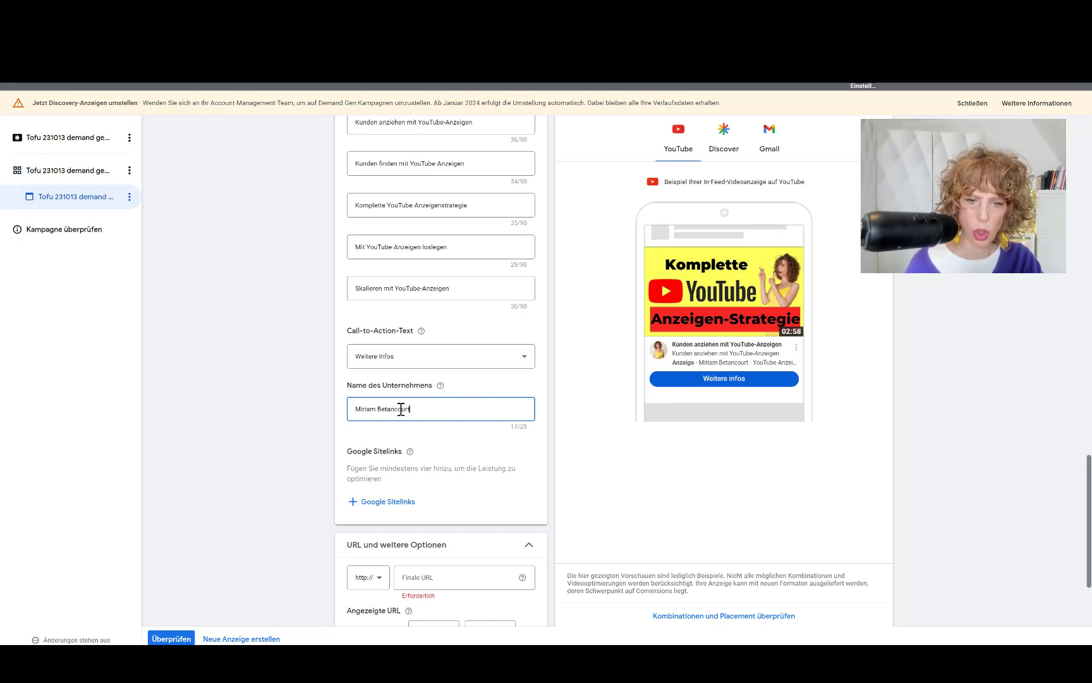
{"action": "scroll", "coordinate": [401, 409], "scroll_direction": "down", "scroll_amount": 3}
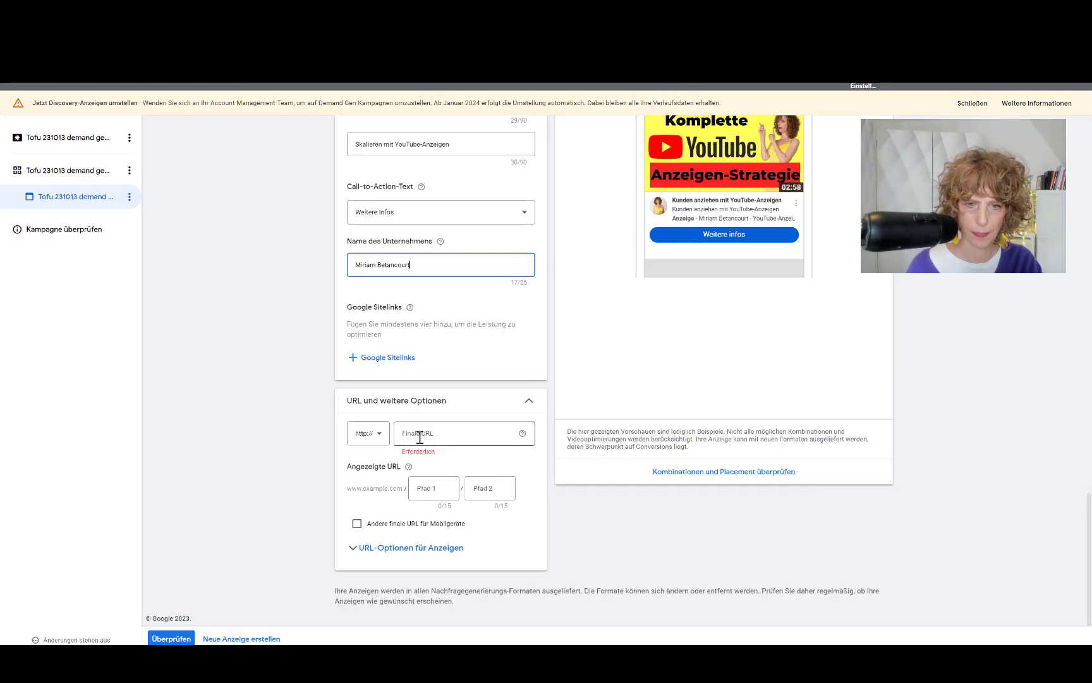
Step: Paste the copied landing page address into Finale URL, then choose Überprüfen and Kampagne veröffentlichen
{"action": "left_click", "coordinate": [419, 438]}
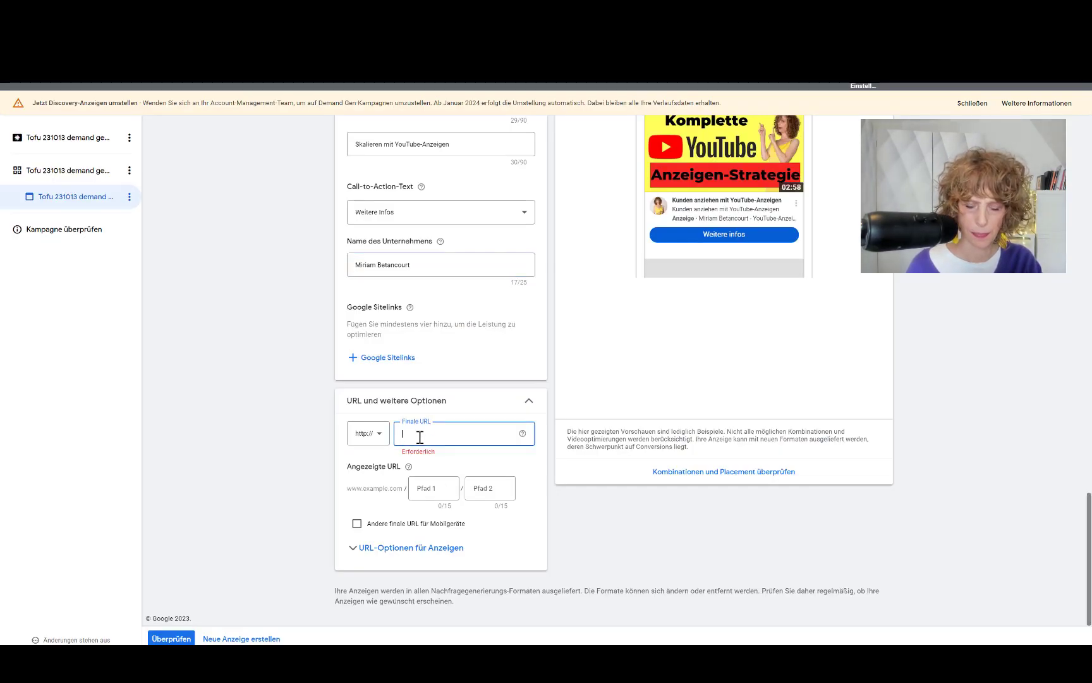
{"action": "type", "text": "www.miriam-betancourt.de/youtube-anzeigen-strategie/"}
{"action": "scroll", "coordinate": [506, 469], "scroll_direction": "down", "scroll_amount": 1}
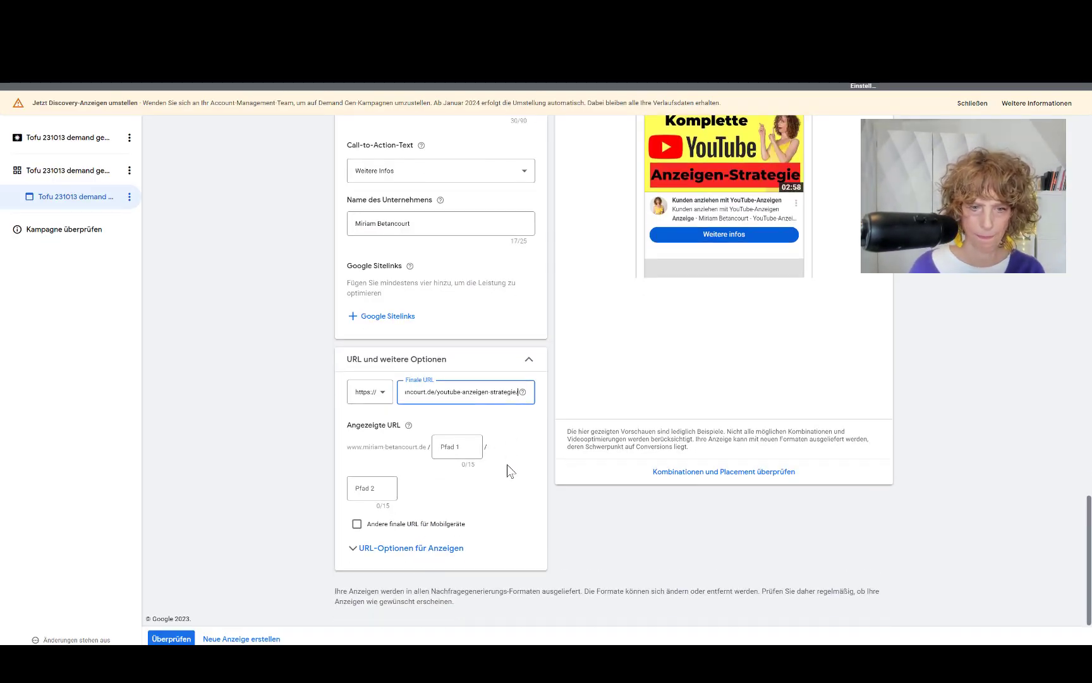
{"action": "left_click", "coordinate": [172, 638]}
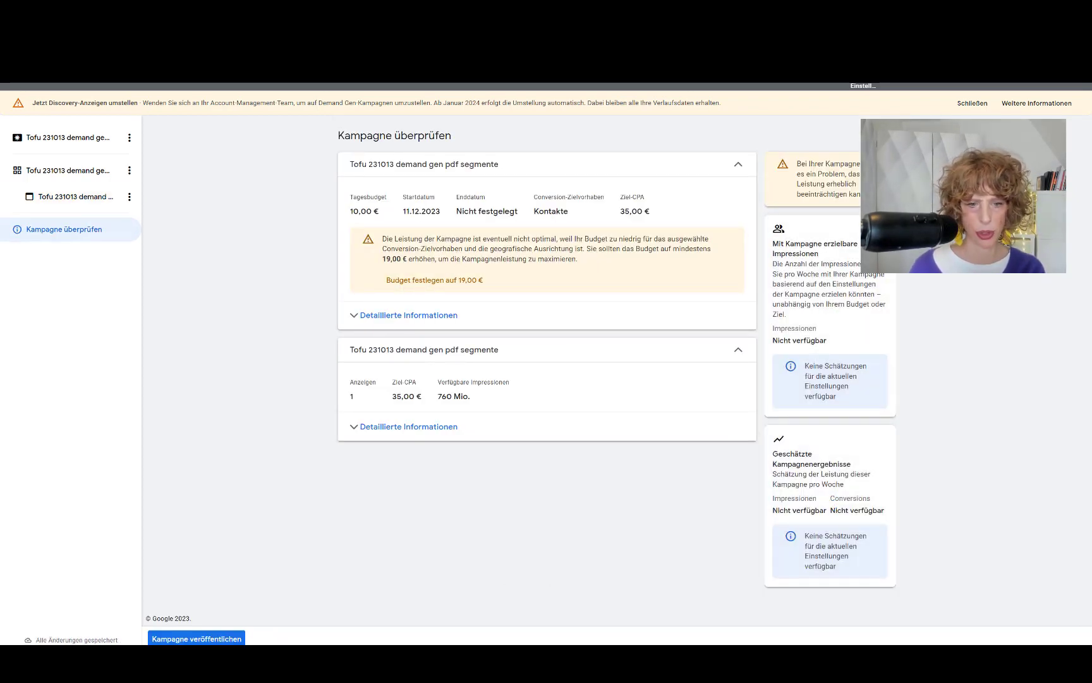
{"action": "left_click", "coordinate": [189, 639]}
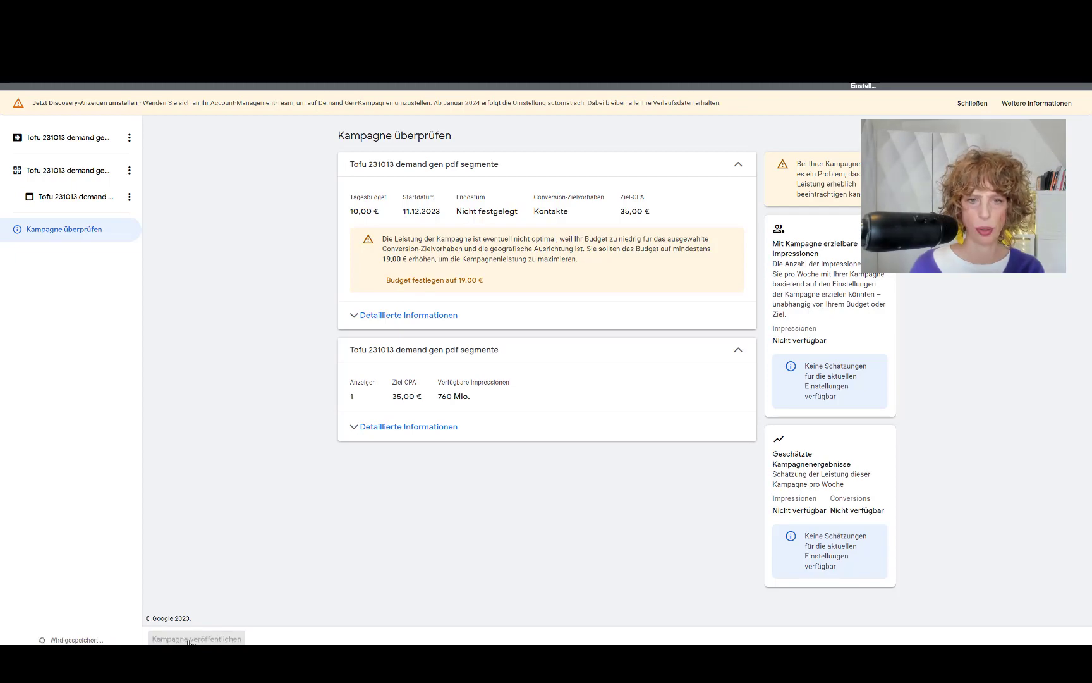